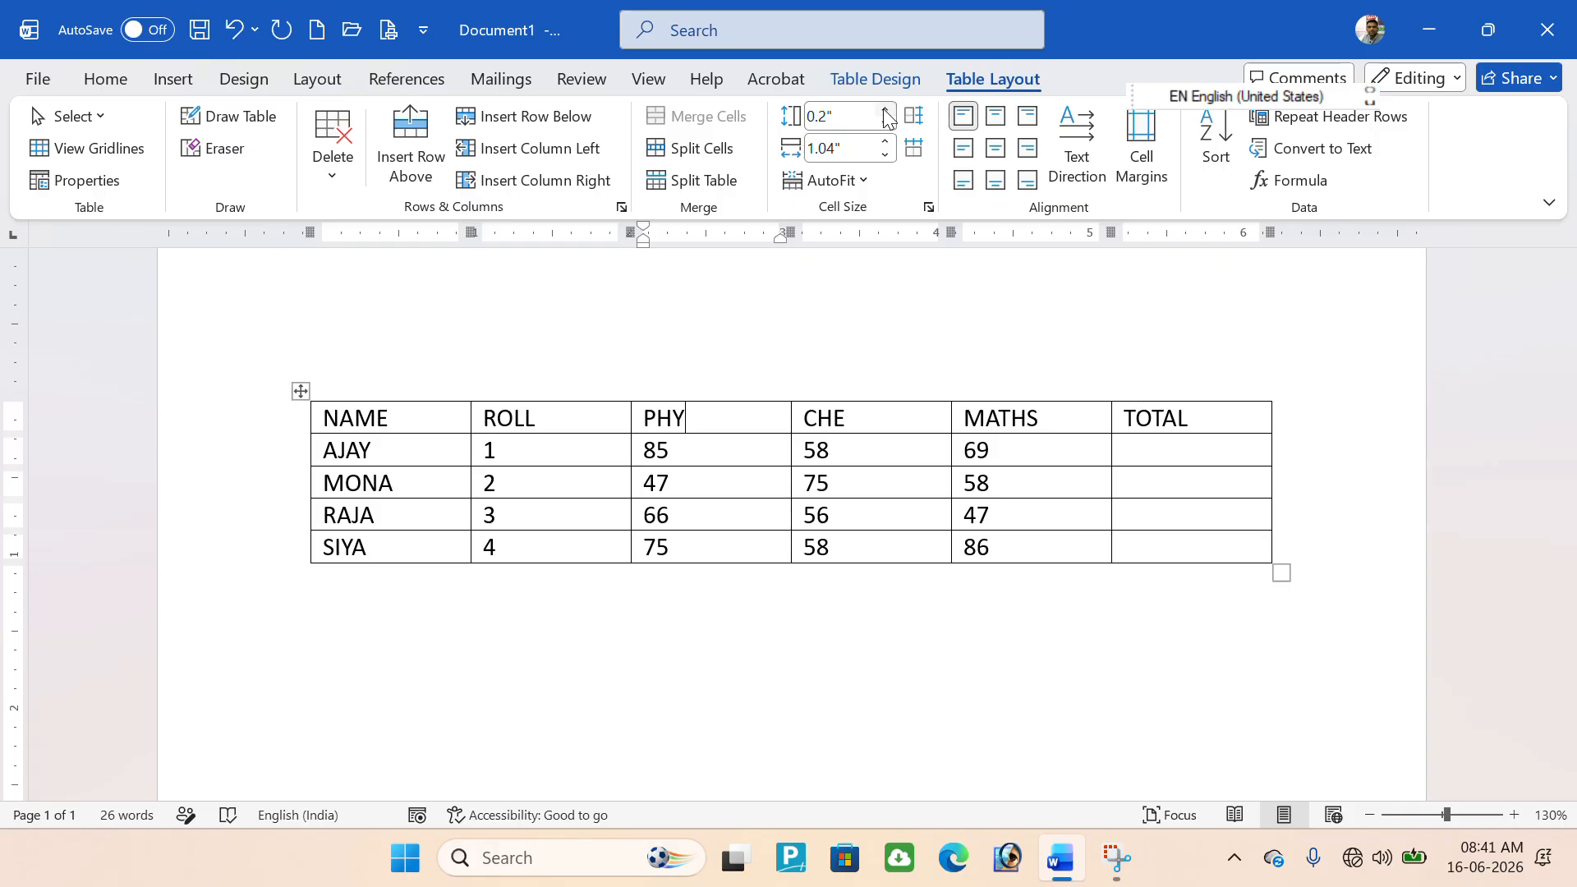
Increase the height of the table's header row to 0.5 inch.
{"action": "left_click", "coordinate": [886, 111]}
{"action": "left_click", "coordinate": [885, 111]}
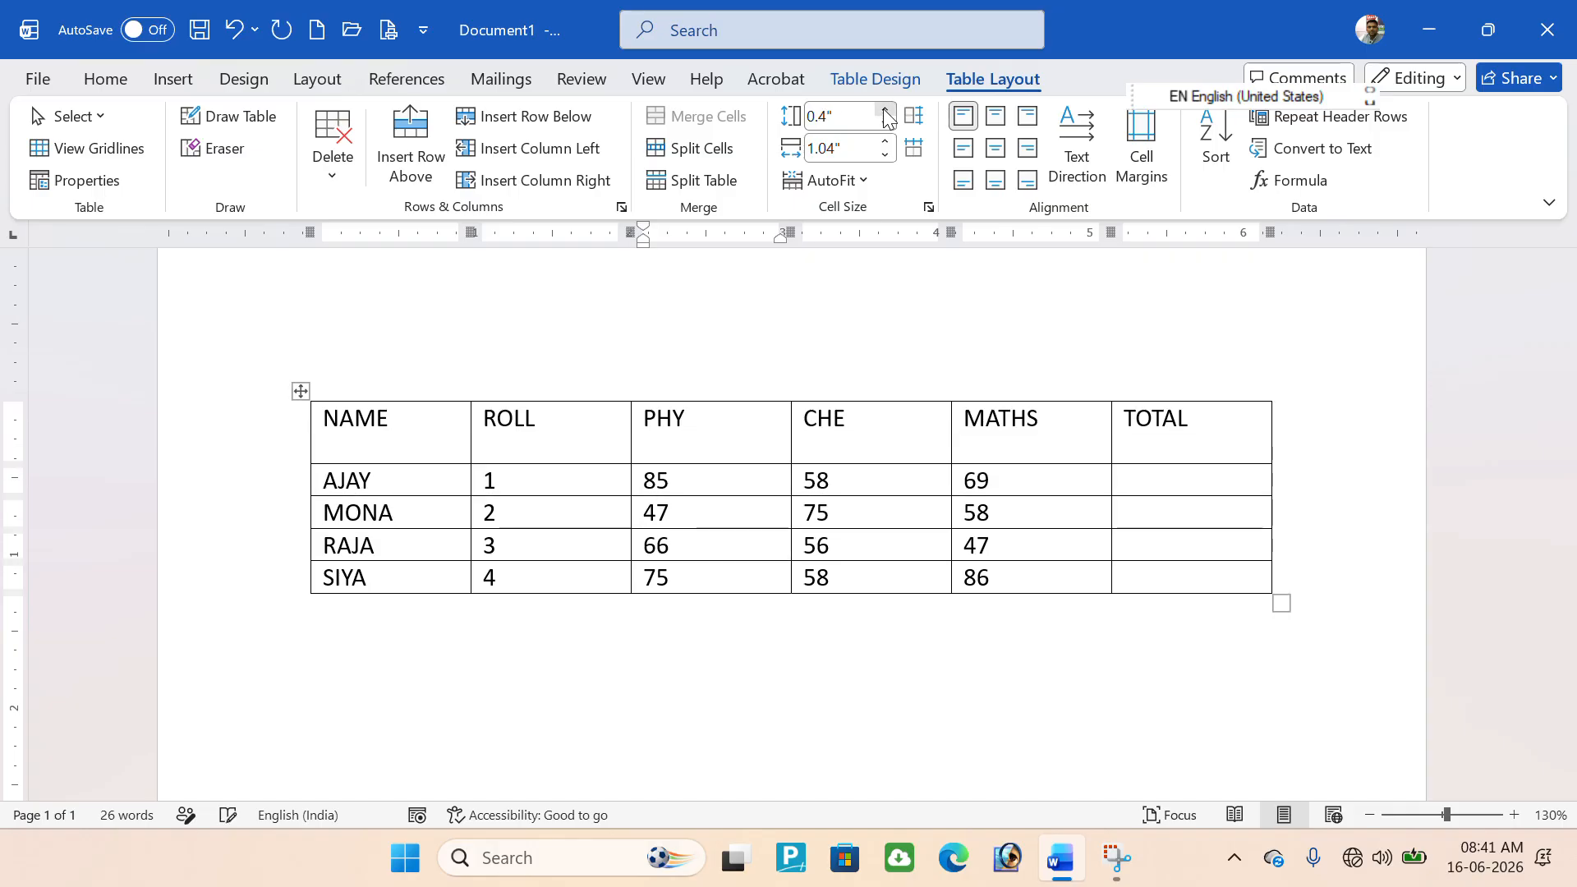
{"action": "left_click", "coordinate": [886, 111]}
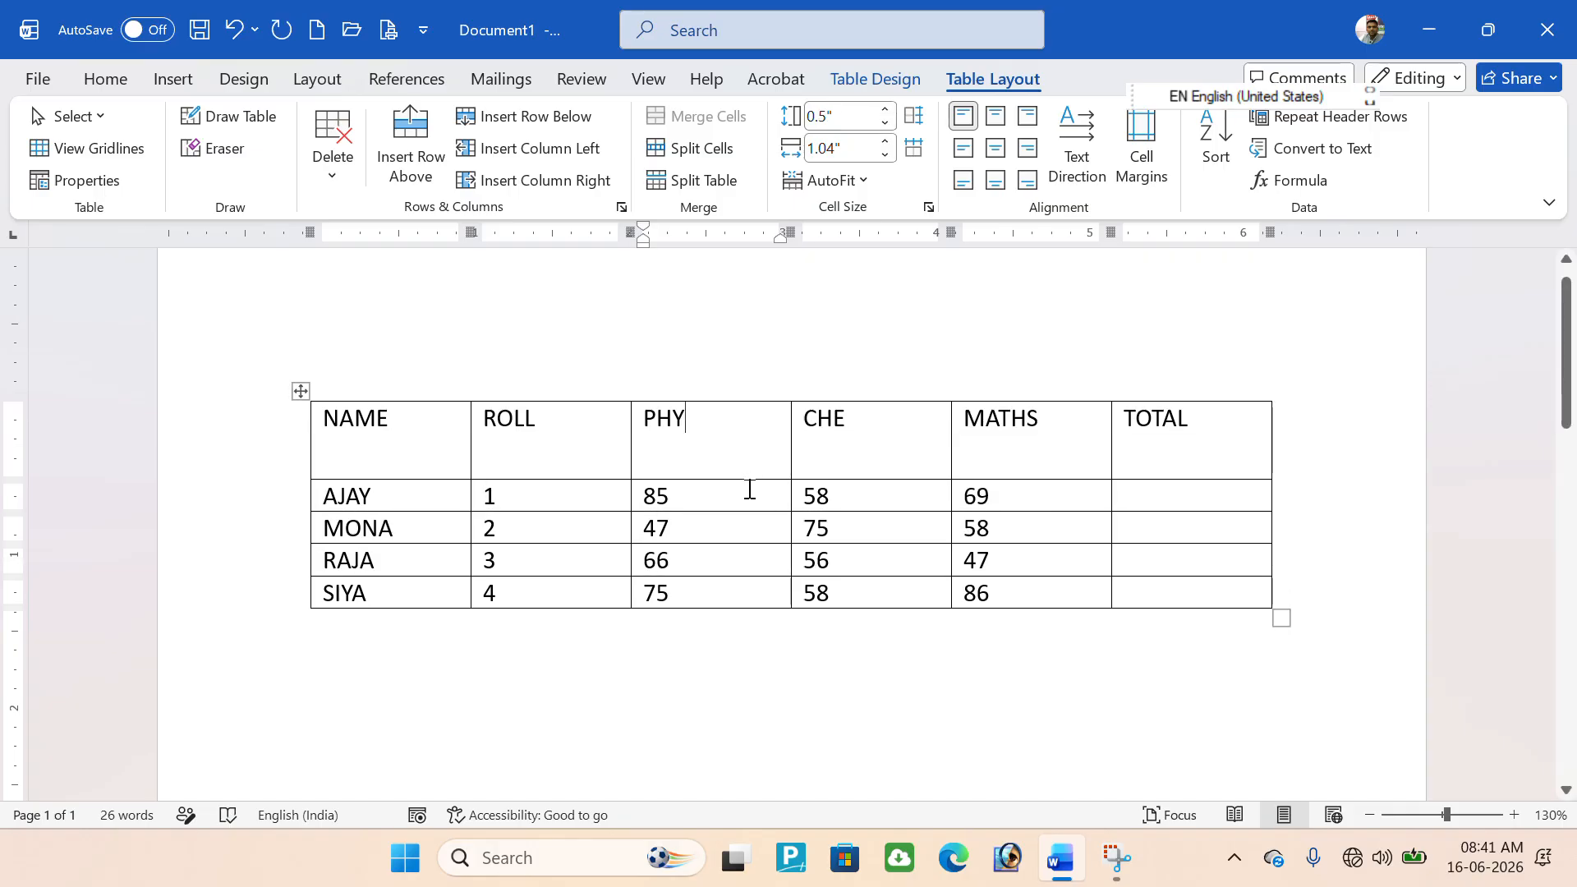
Set the second row's height to 1 inch, and distribute all the table rows evenly.
{"action": "left_click", "coordinate": [749, 489]}
{"action": "left_click", "coordinate": [885, 111]}
{"action": "left_click", "coordinate": [886, 111]}
{"action": "left_click", "coordinate": [885, 111]}
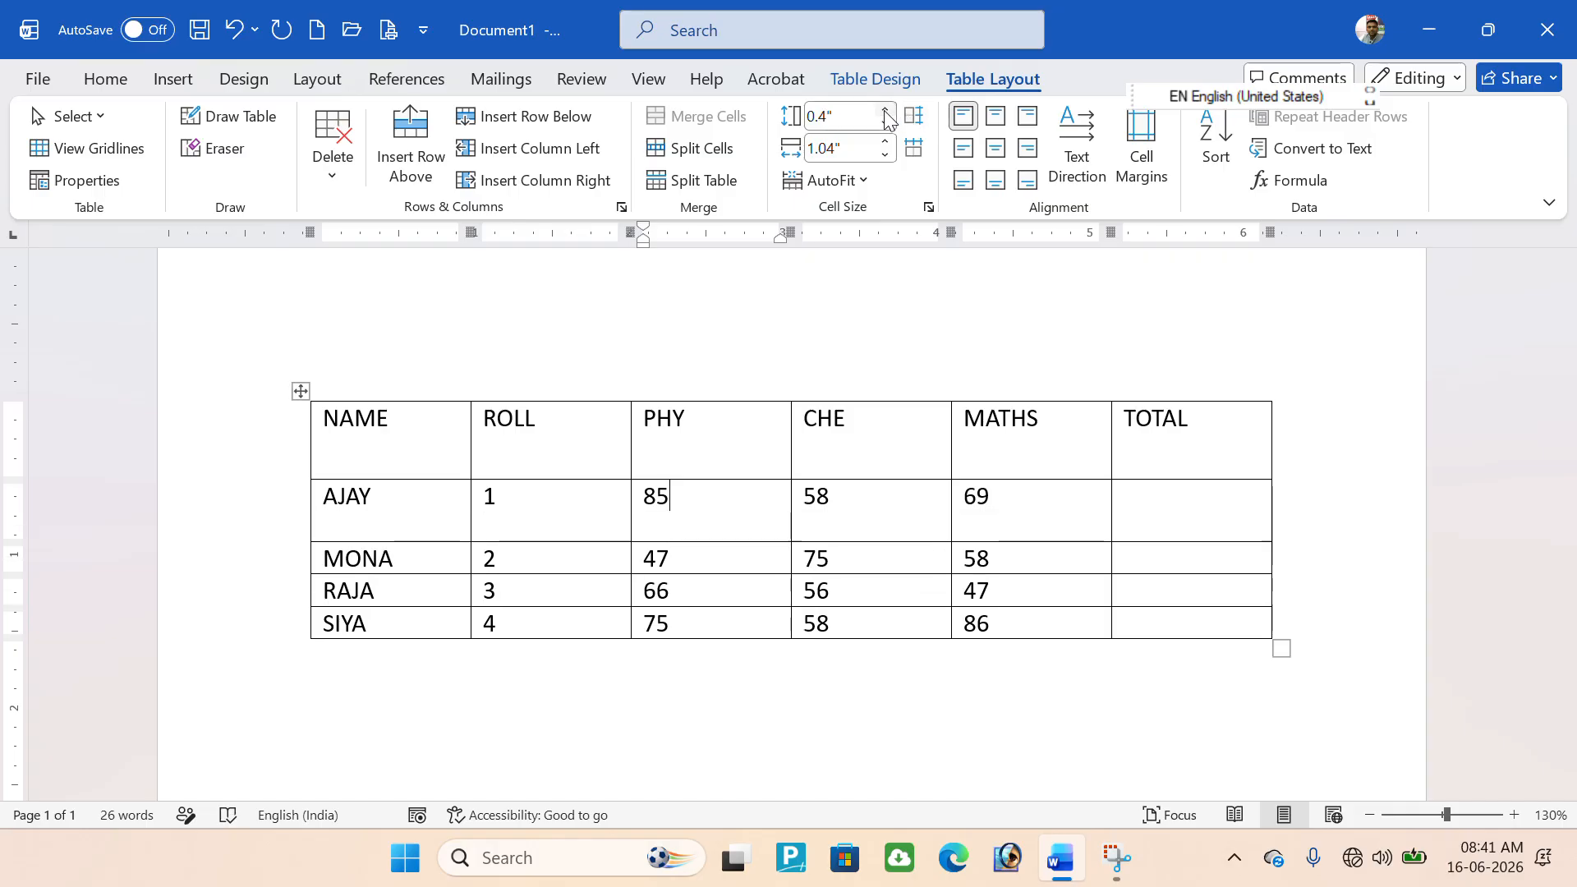
{"action": "left_click", "coordinate": [885, 111]}
{"action": "left_click", "coordinate": [864, 121]}
{"action": "type", "text": "1"}
{"action": "key", "text": "Return"}
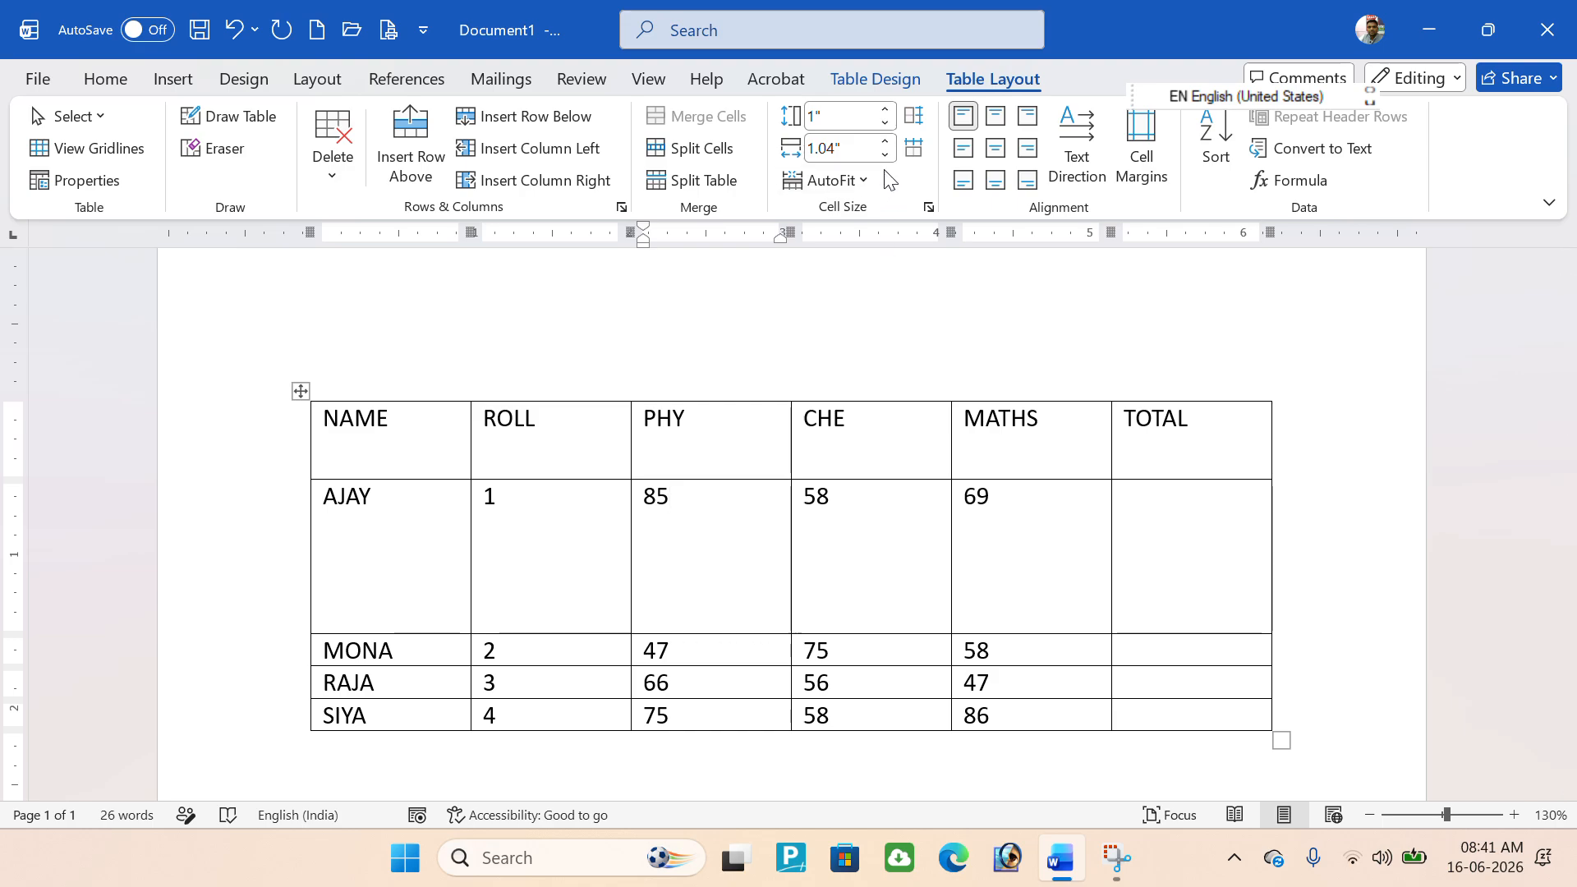
{"action": "left_click", "coordinate": [917, 128]}
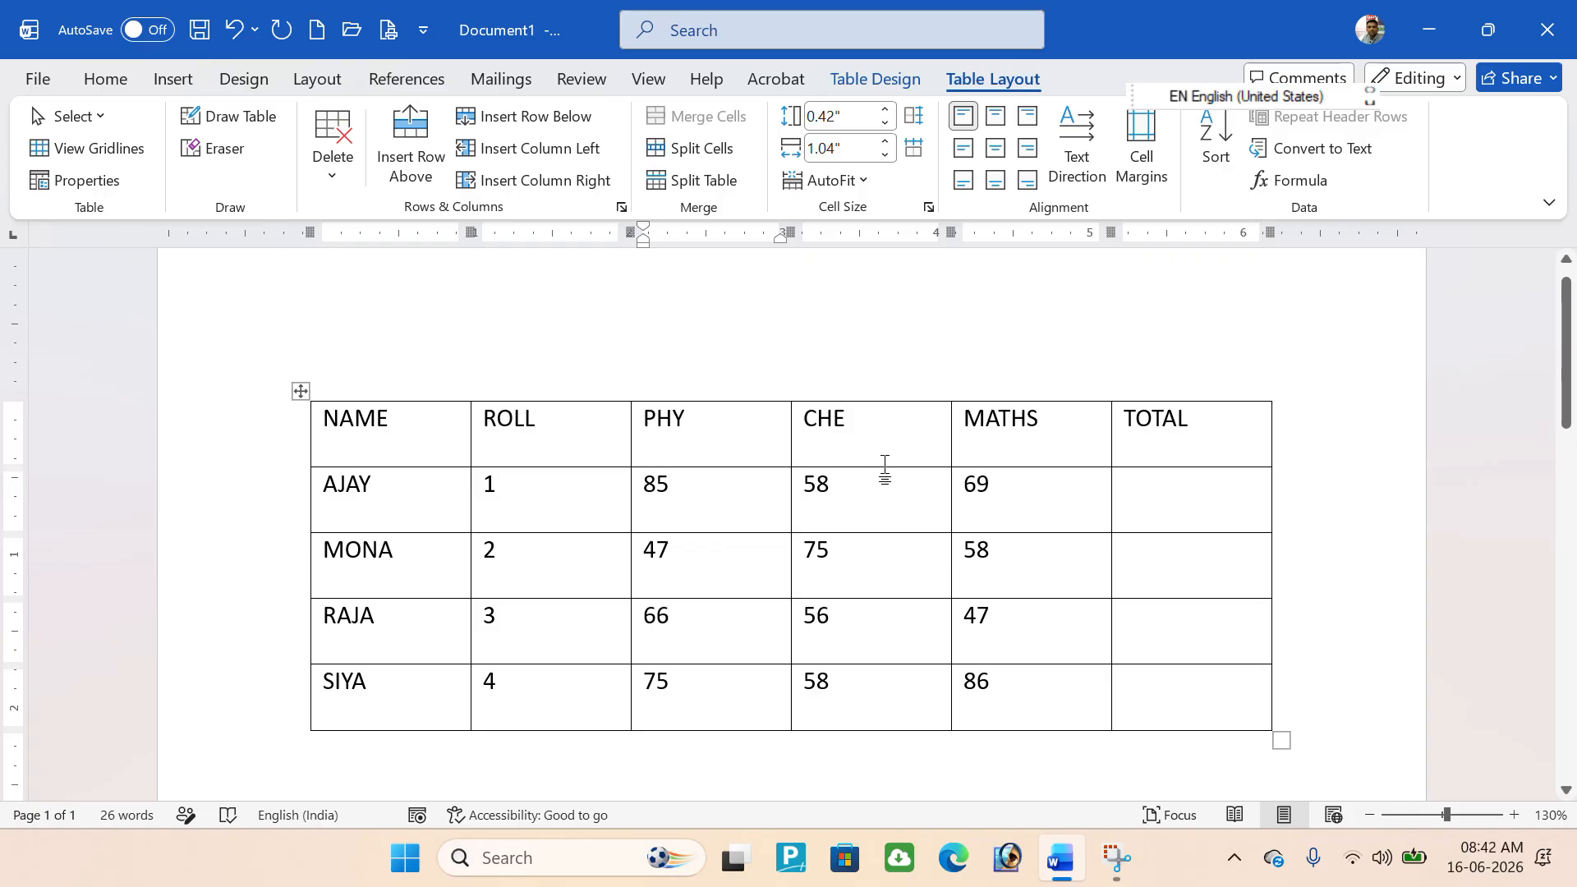
Set the PHY column's width to 1.5 inches, and distribute all the table columns evenly.
{"action": "left_click", "coordinate": [759, 413]}
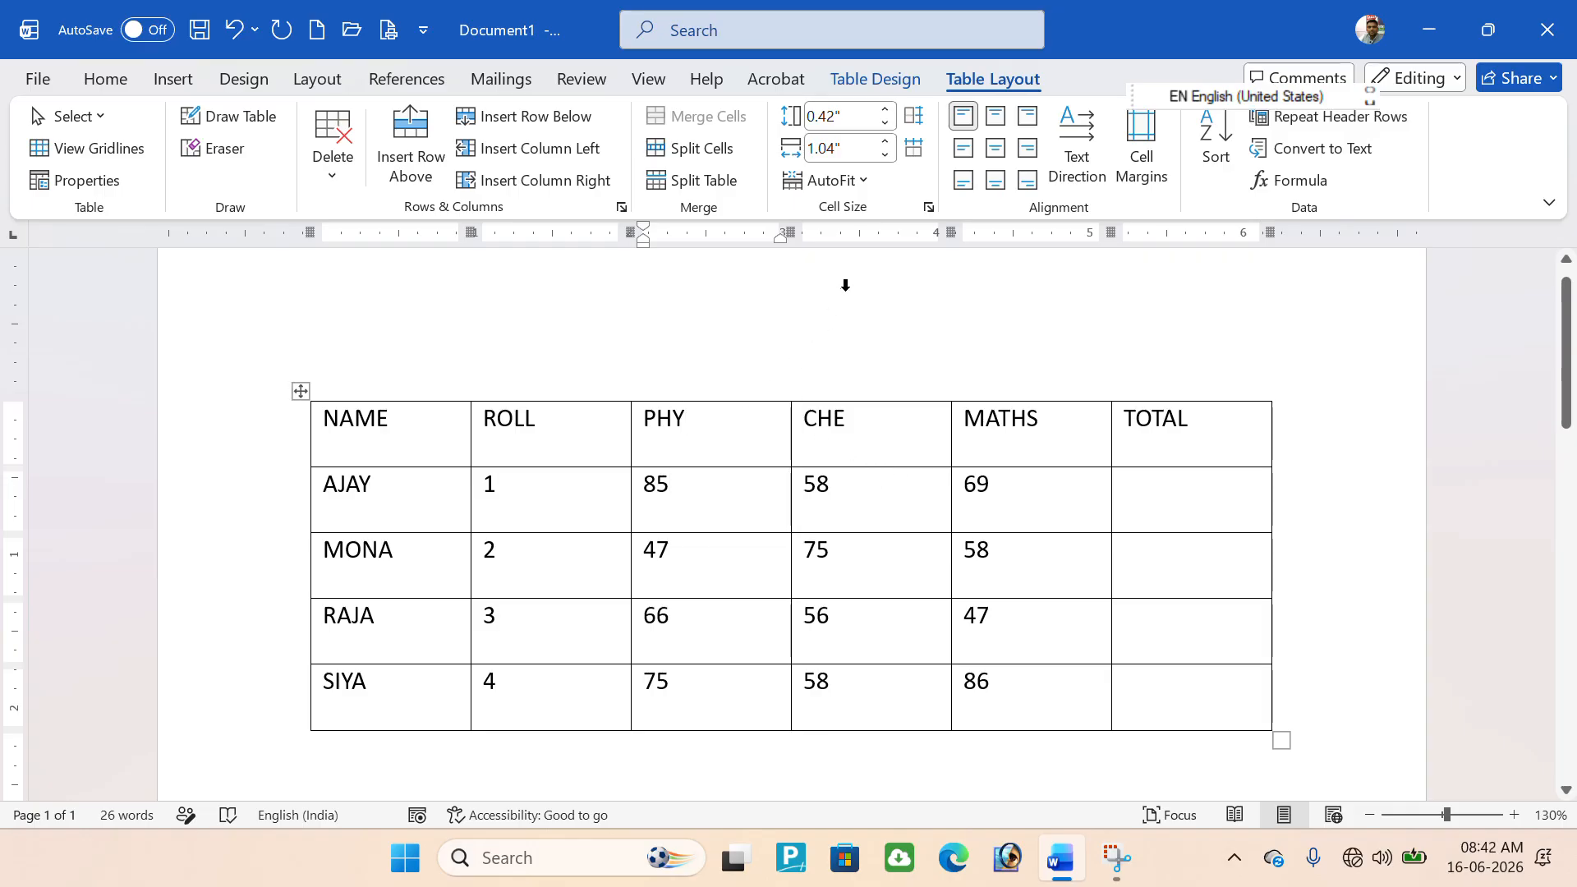
{"action": "left_click", "coordinate": [886, 143]}
{"action": "left_click", "coordinate": [886, 142]}
{"action": "left_click", "coordinate": [885, 142]}
{"action": "left_click", "coordinate": [886, 142]}
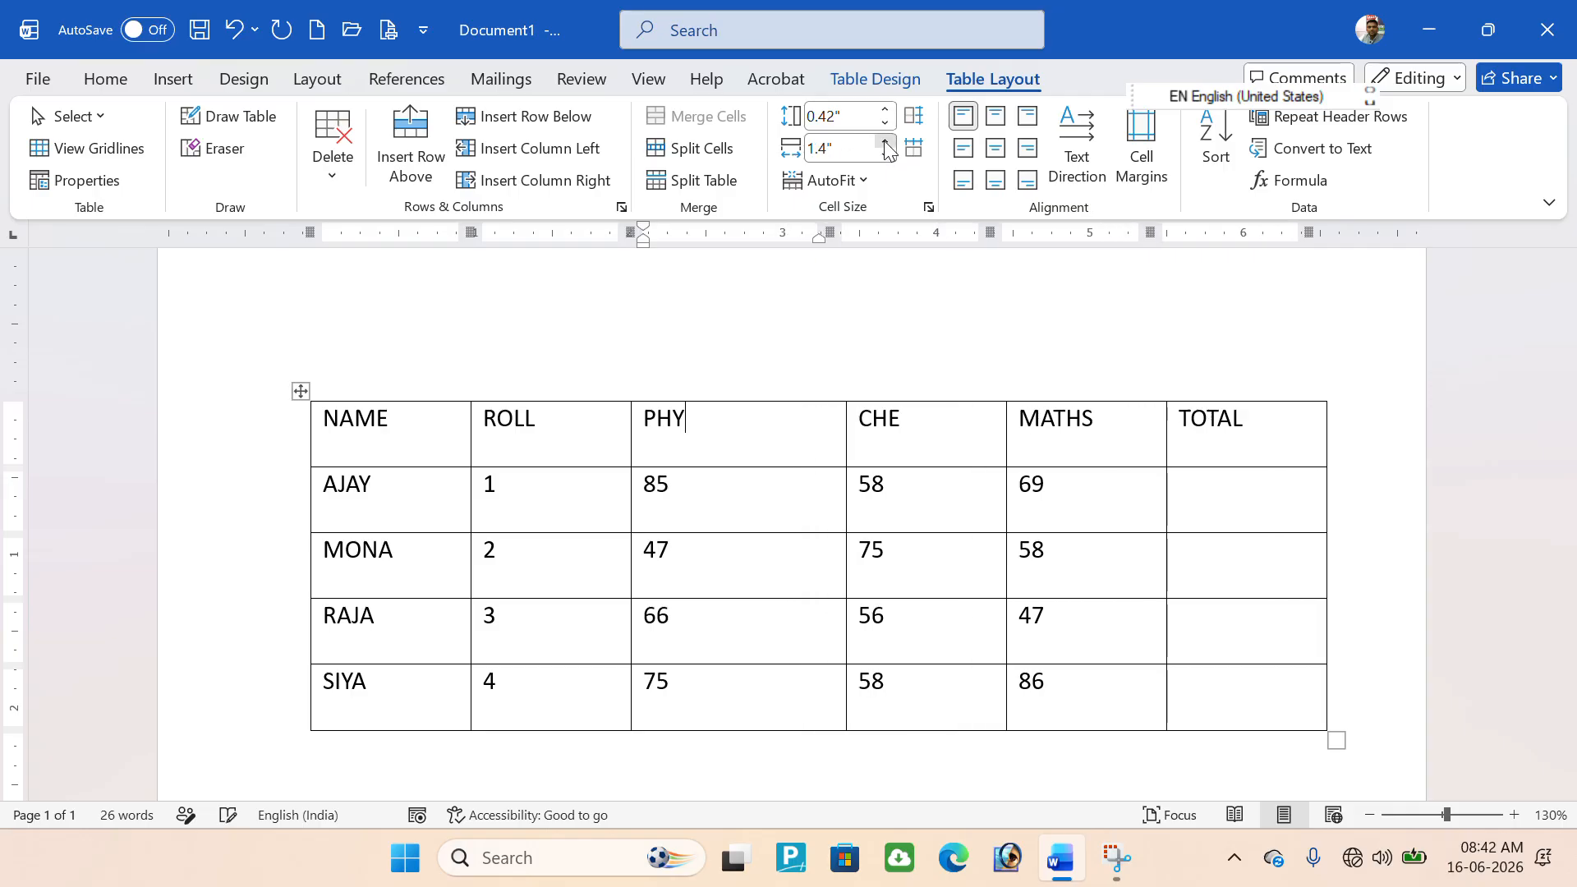
{"action": "left_click", "coordinate": [886, 142]}
{"action": "left_click", "coordinate": [886, 143]}
{"action": "left_click", "coordinate": [886, 143]}
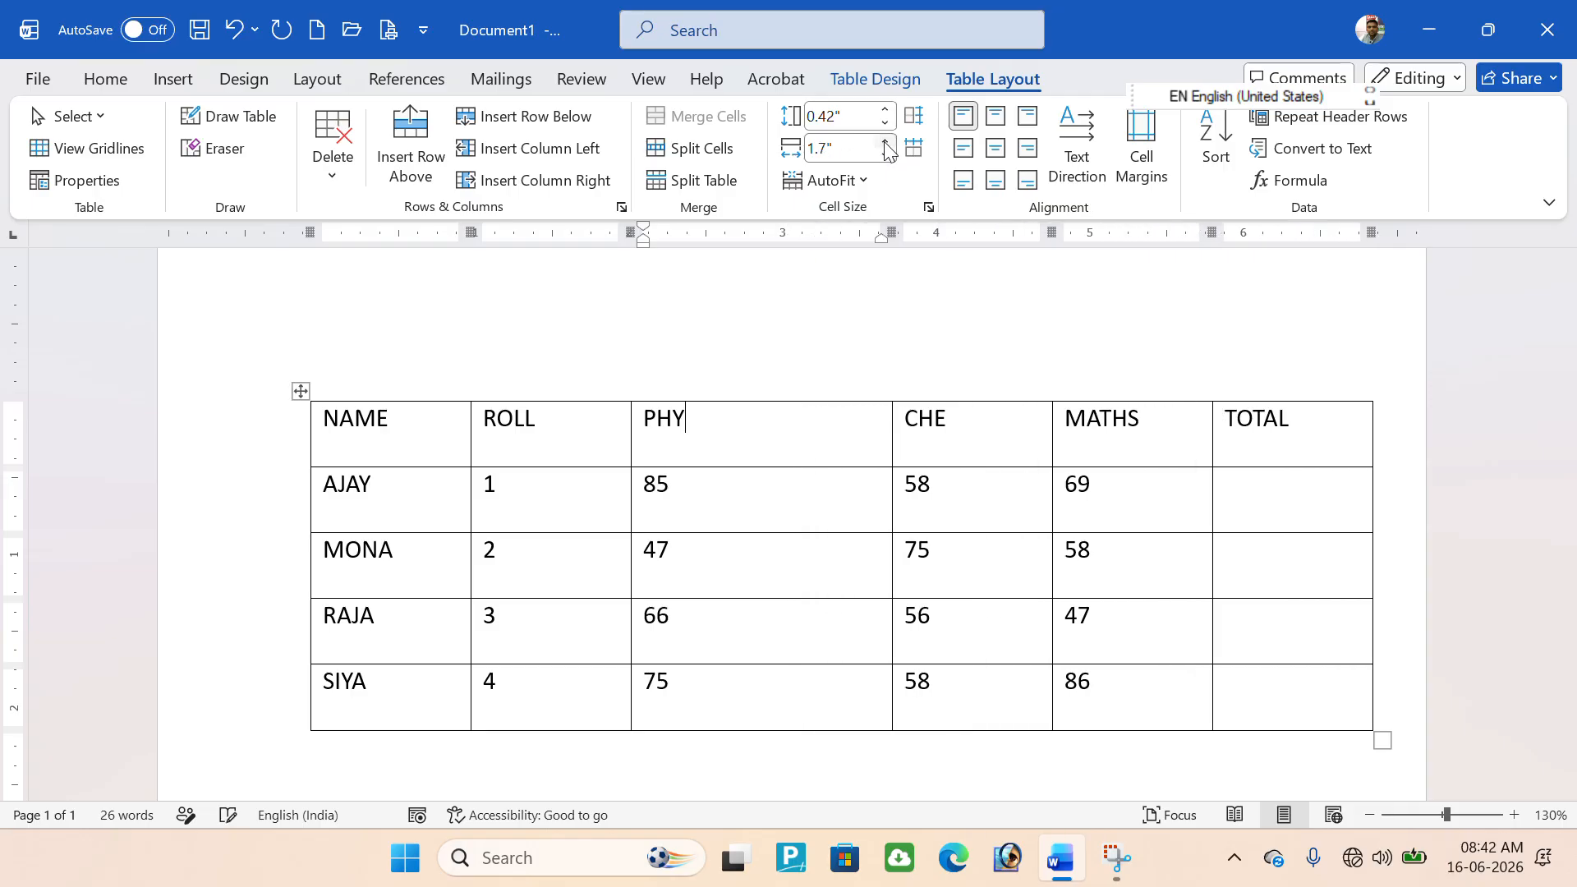
{"action": "left_click", "coordinate": [885, 155]}
{"action": "left_click", "coordinate": [886, 155]}
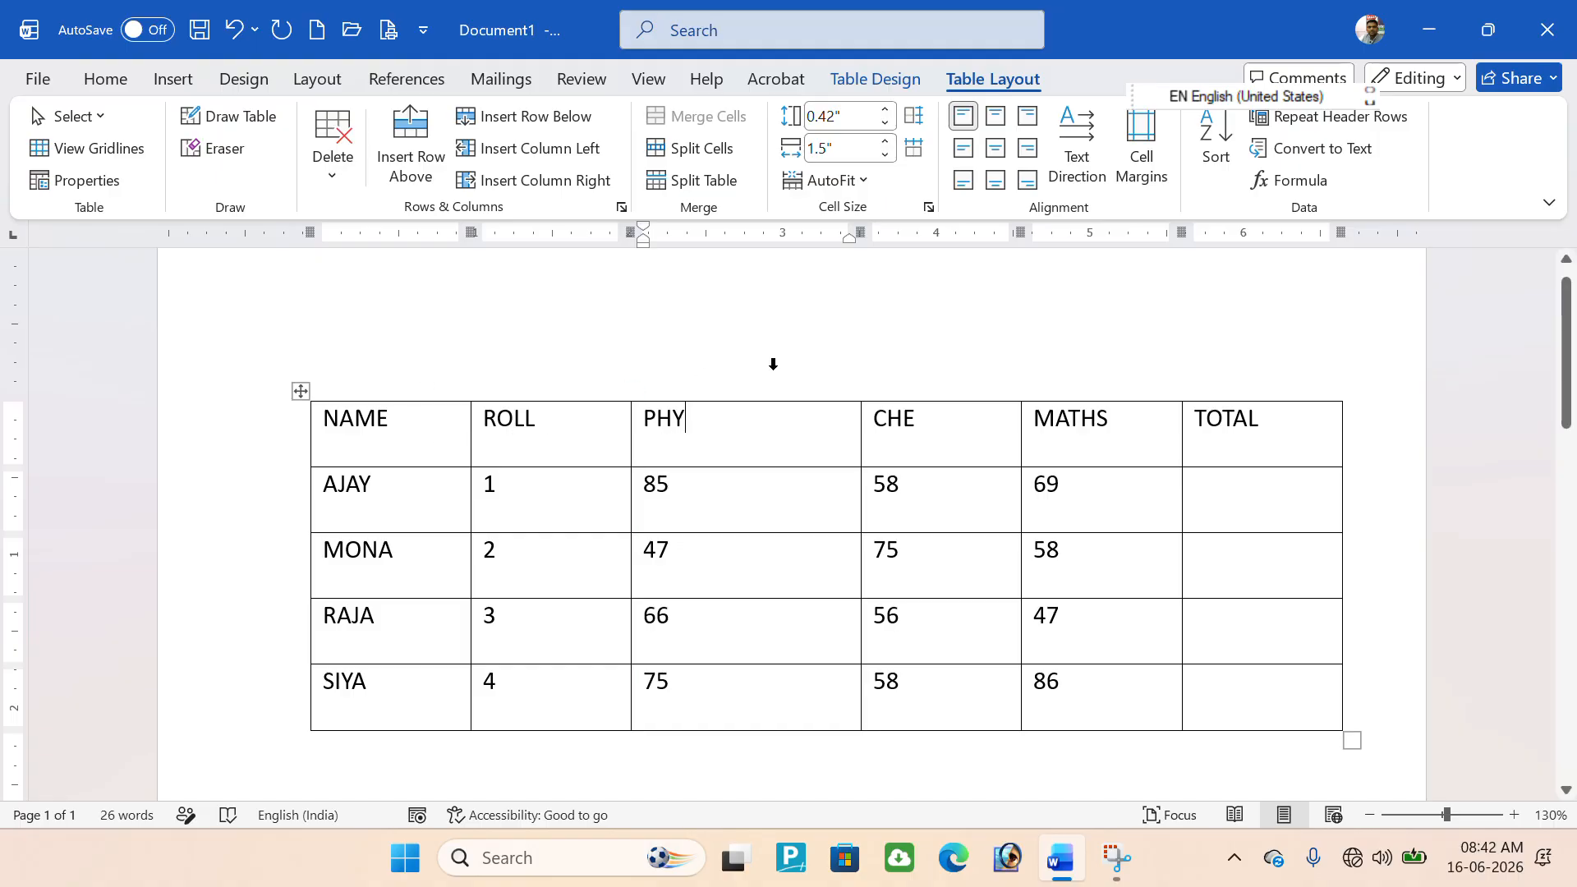
{"action": "left_click", "coordinate": [916, 151]}
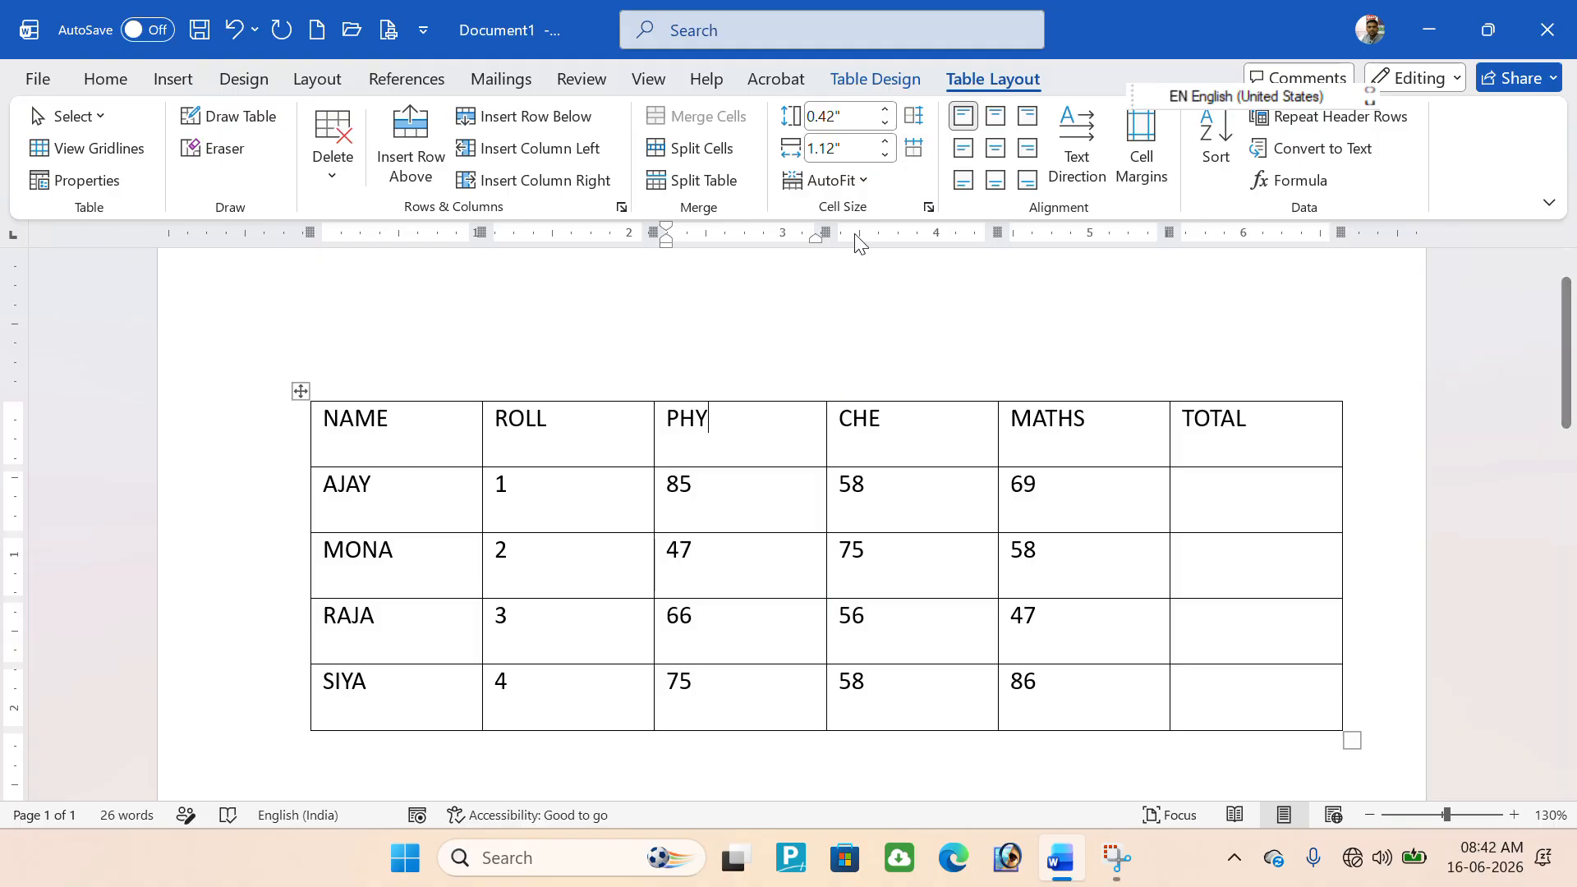
AutoFit the table's columns to their contents.
{"action": "left_click", "coordinate": [873, 182]}
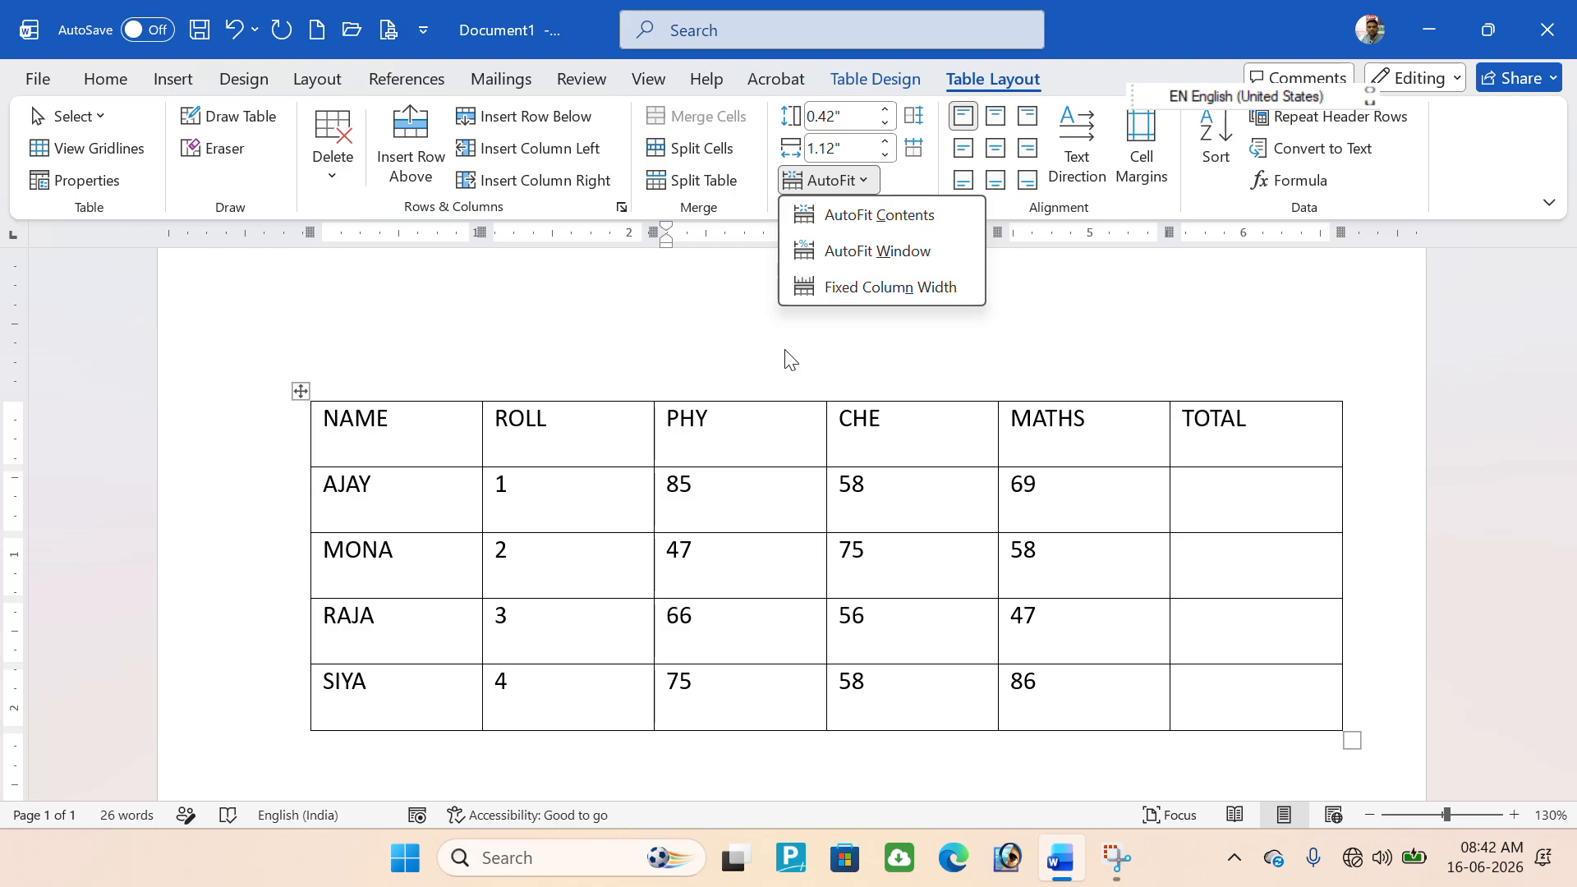
{"action": "left_click", "coordinate": [869, 234]}
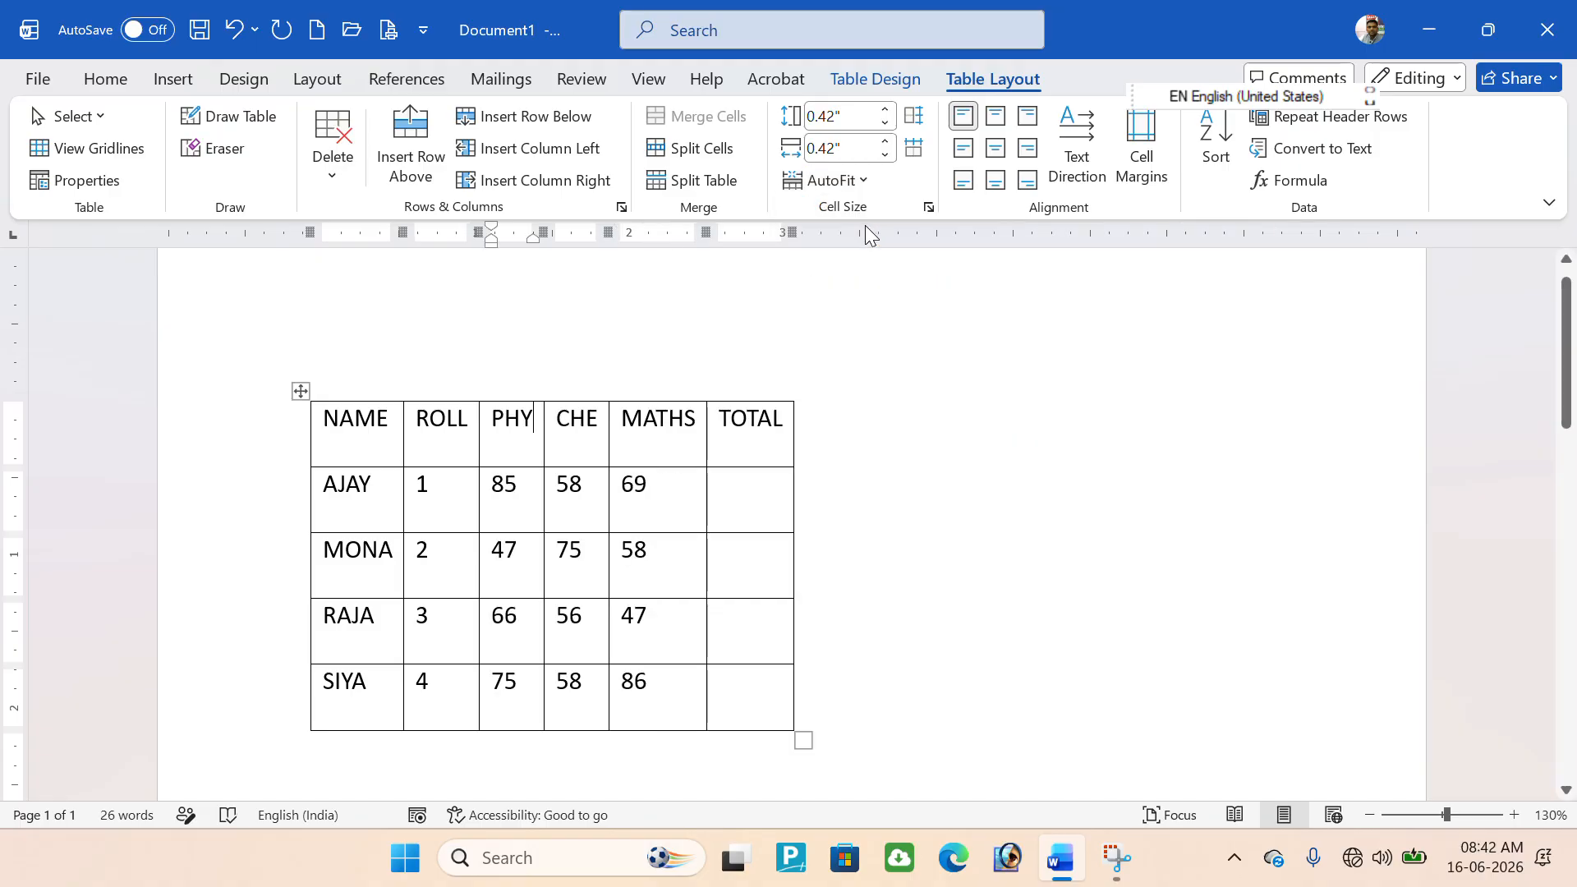
Test the content fit by adding MIS to the CHE heading, and remove the added letters.
{"action": "left_click", "coordinate": [599, 411]}
{"action": "left_click", "coordinate": [532, 420]}
{"action": "left_click", "coordinate": [602, 412]}
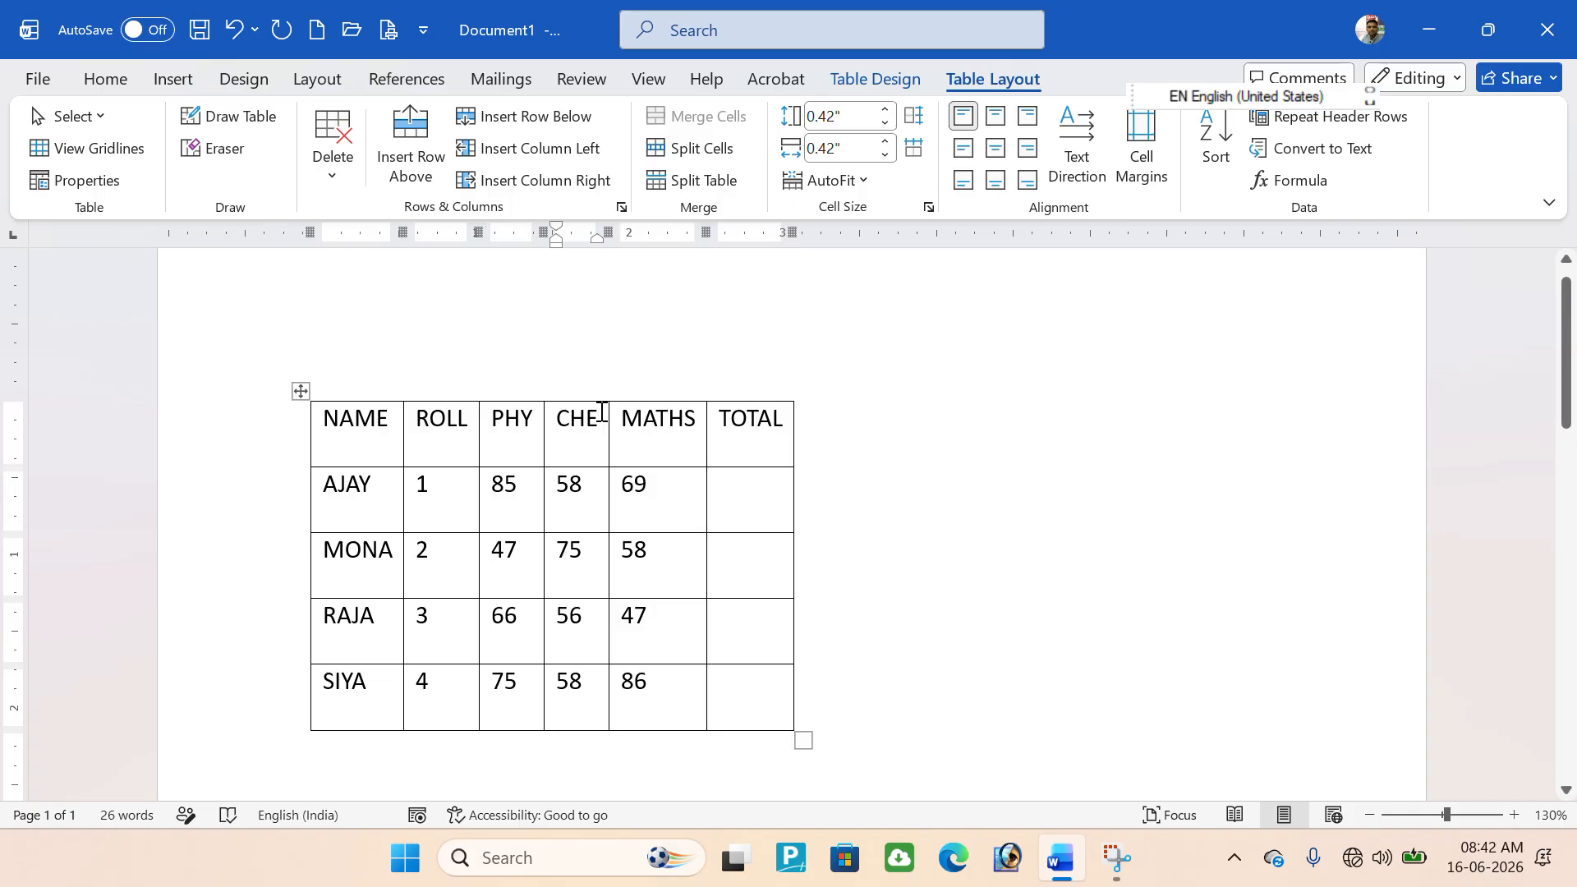
{"action": "type", "text": "MIS"}
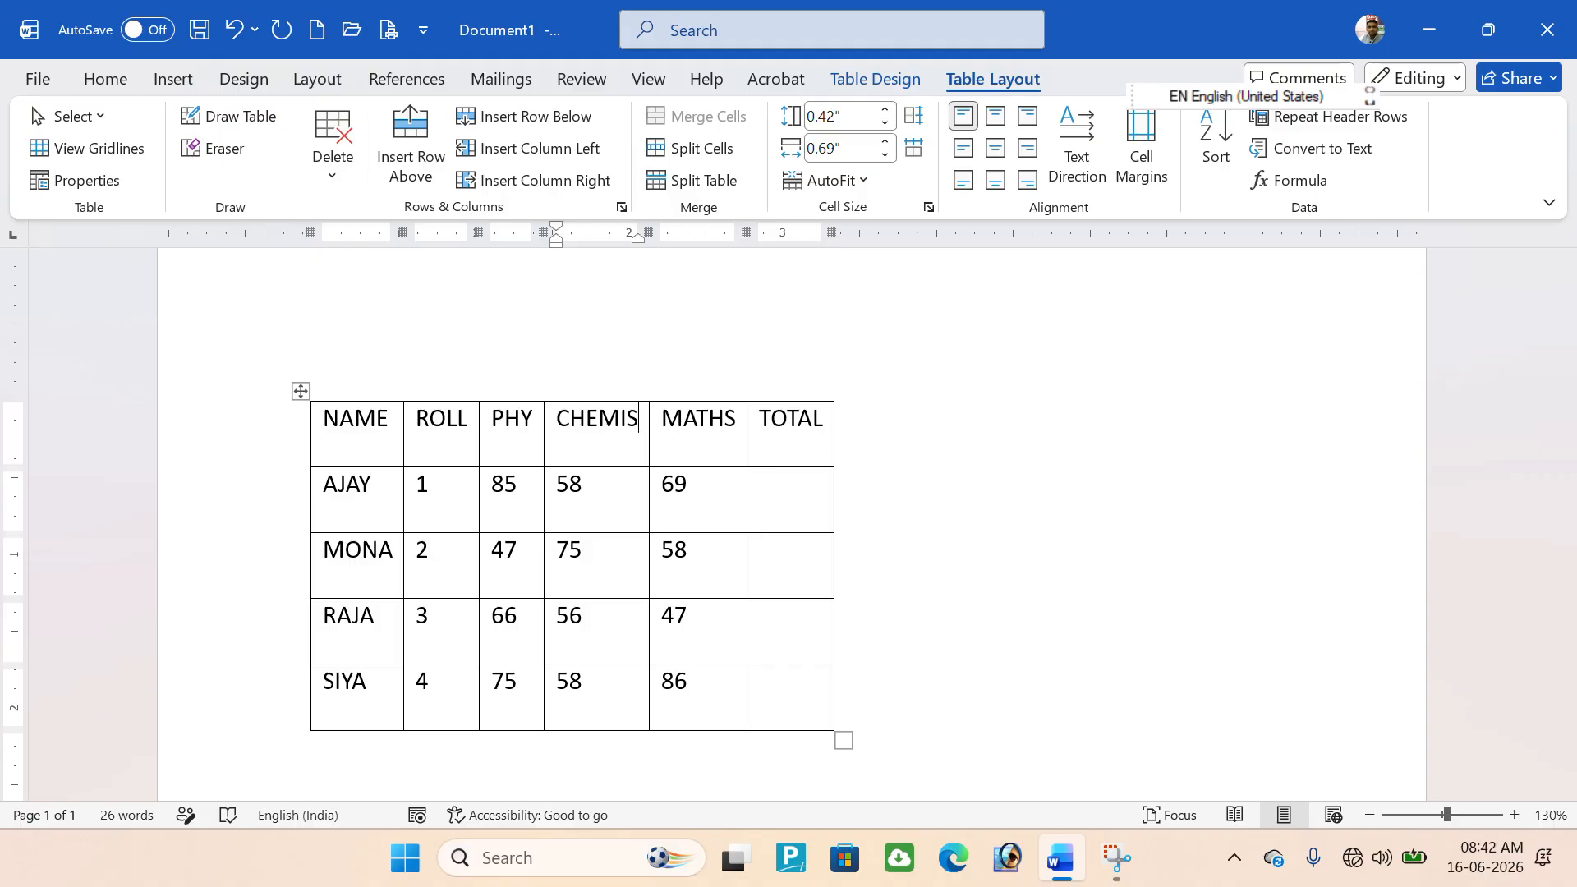
{"action": "key", "text": "BackSpace"}
{"action": "key", "text": "BackSpace"}
{"action": "key", "text": "BackSpace"}
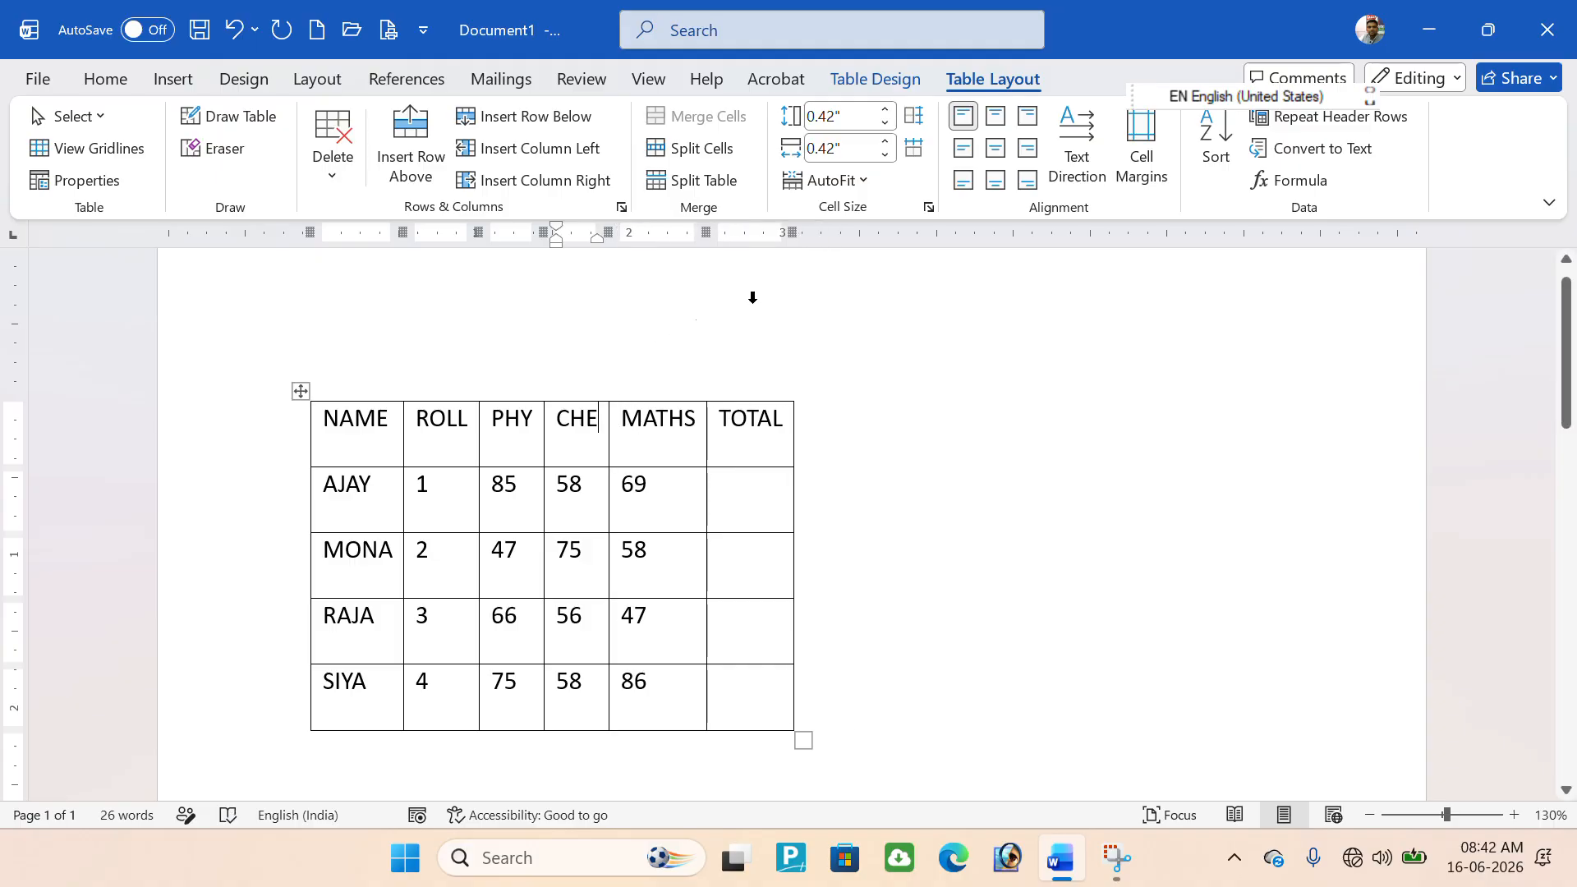
AutoFit the table to the window width, and switch it to fixed column width.
{"action": "left_click", "coordinate": [848, 186]}
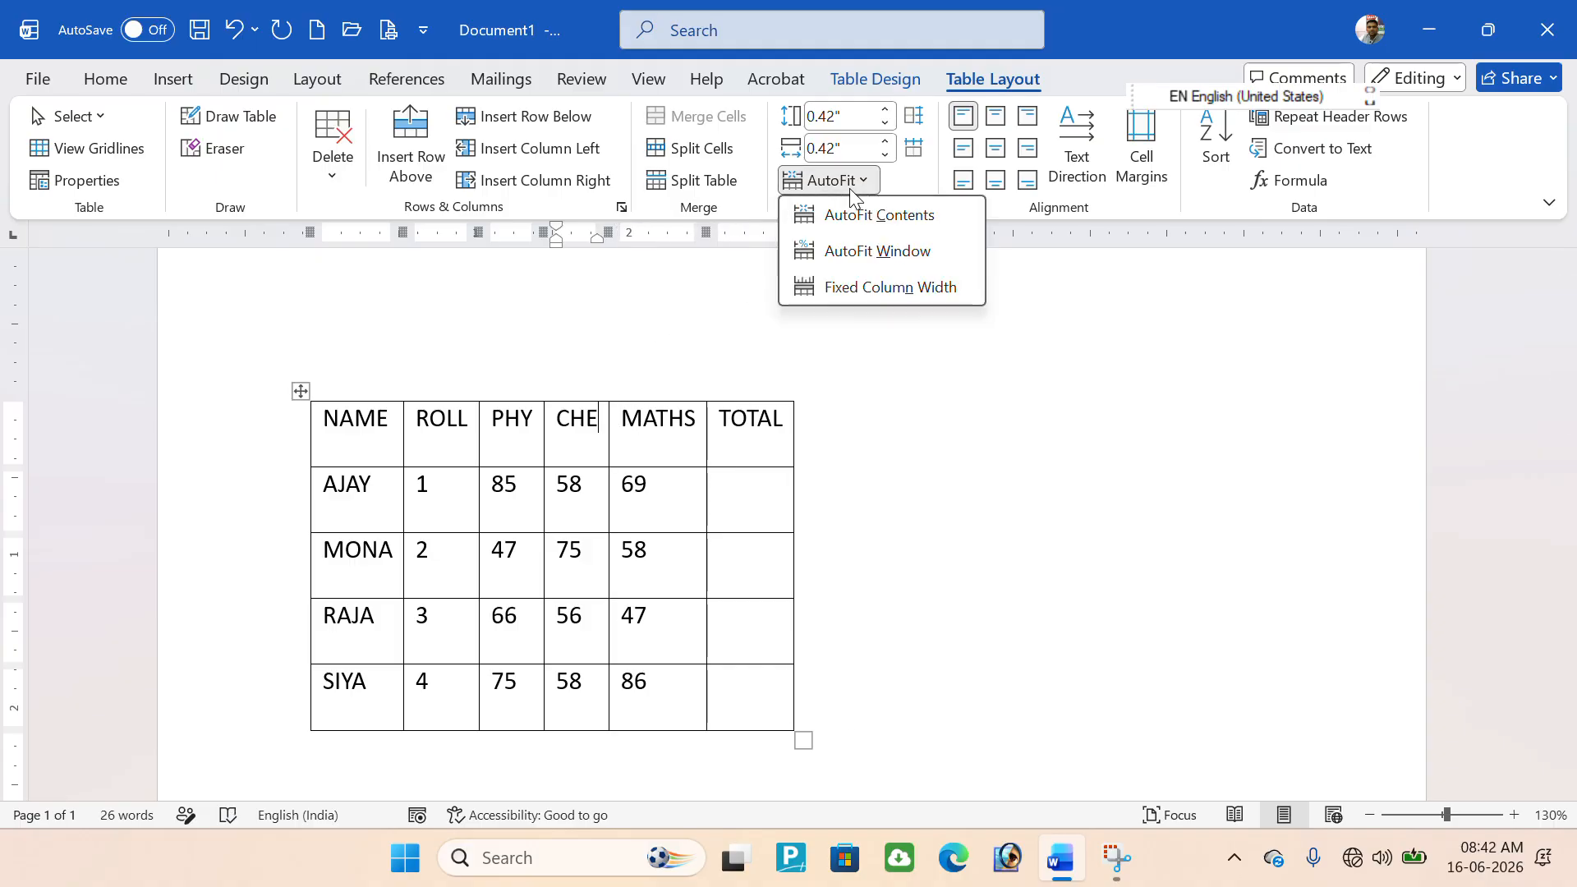
{"action": "left_click", "coordinate": [893, 251]}
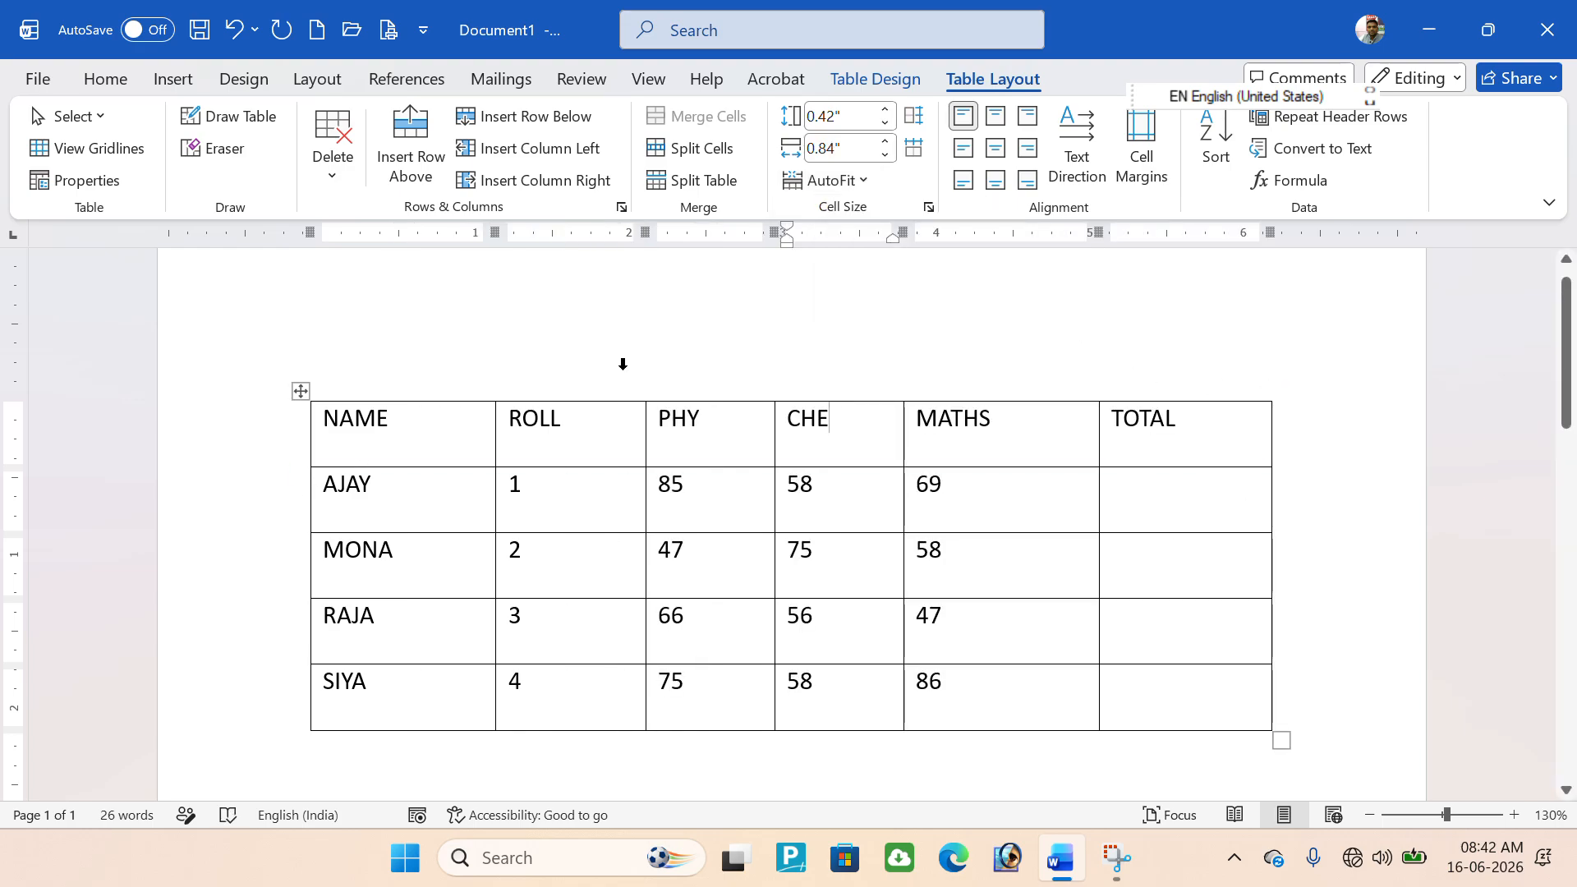
{"action": "left_click", "coordinate": [864, 182]}
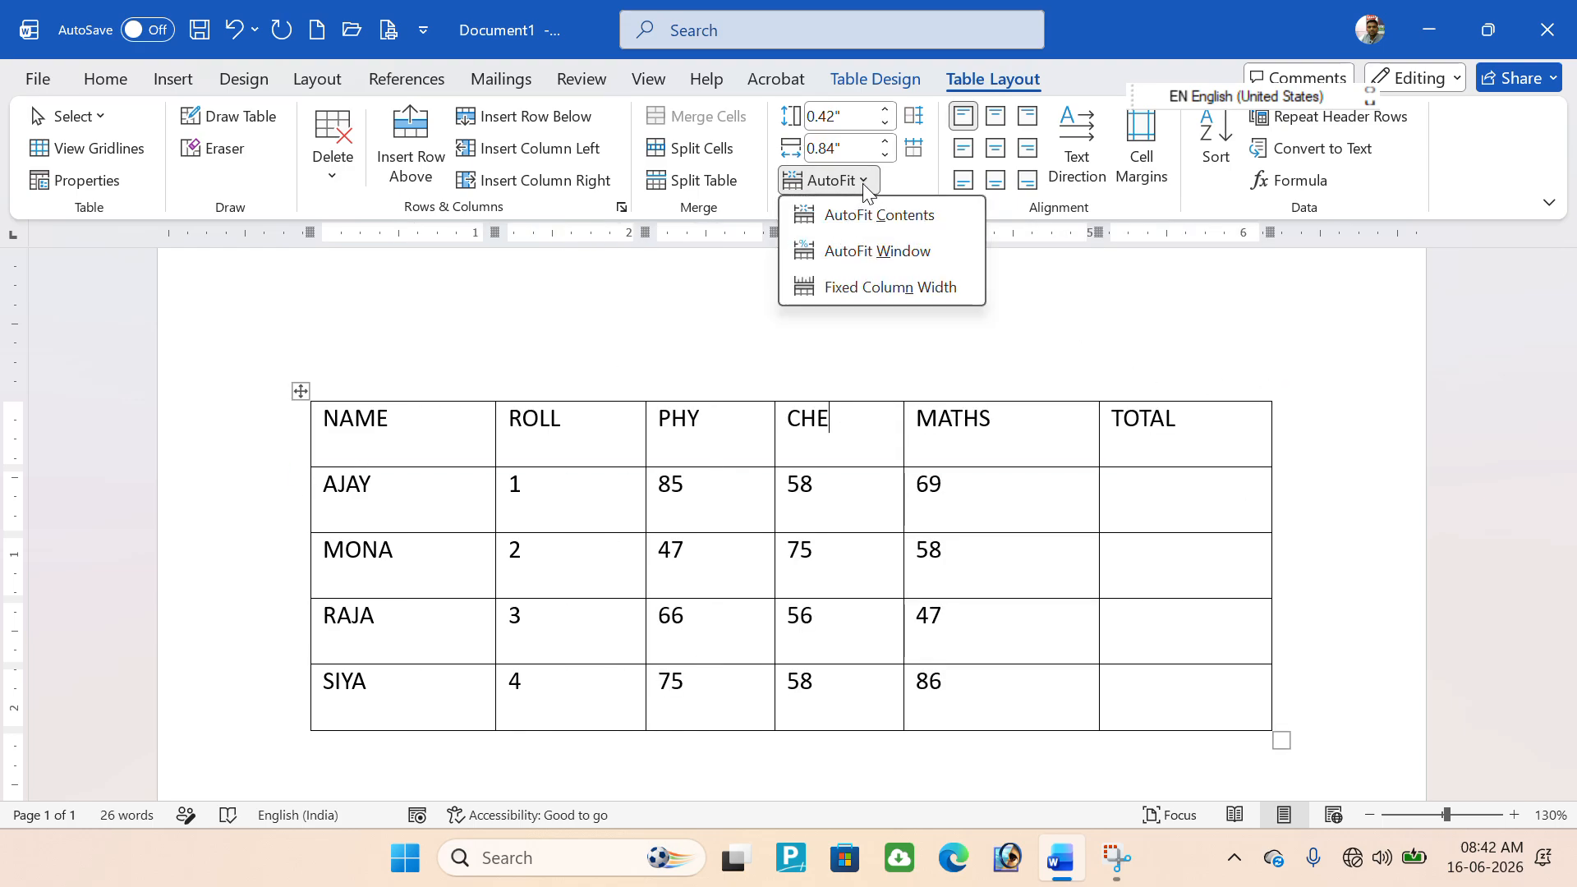
{"action": "left_click", "coordinate": [872, 291]}
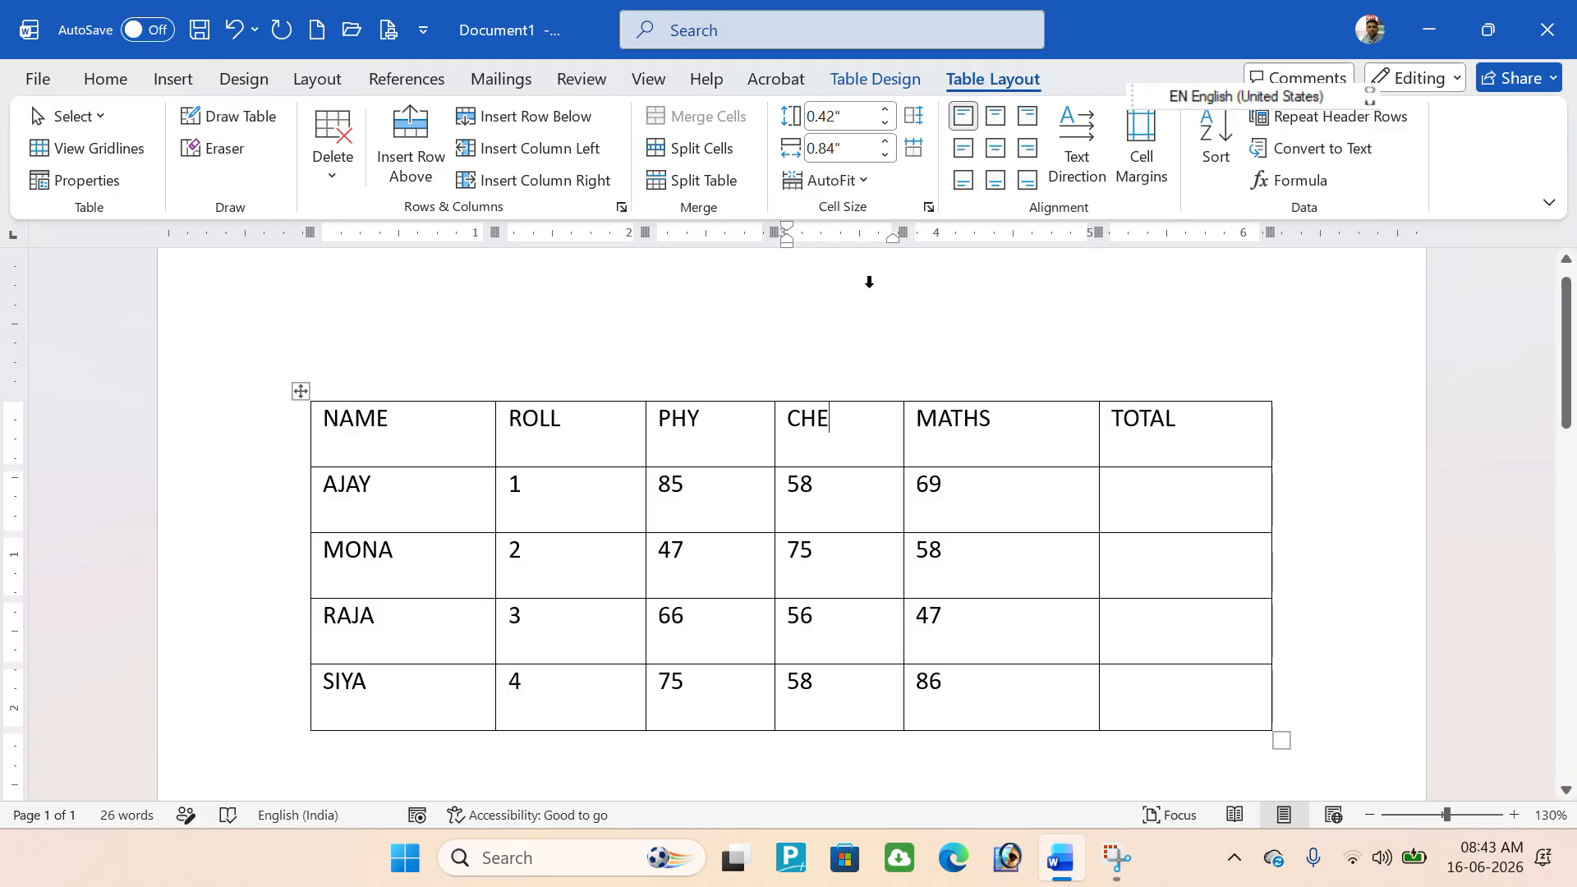
Pull in the table's outer edge beside TOTAL, and shift the MATHS–TOTAL border to make TOTAL about 1.06 inches wide.
{"action": "left_click_drag", "start_coordinate": [1268, 555], "coordinate": [1212, 570]}
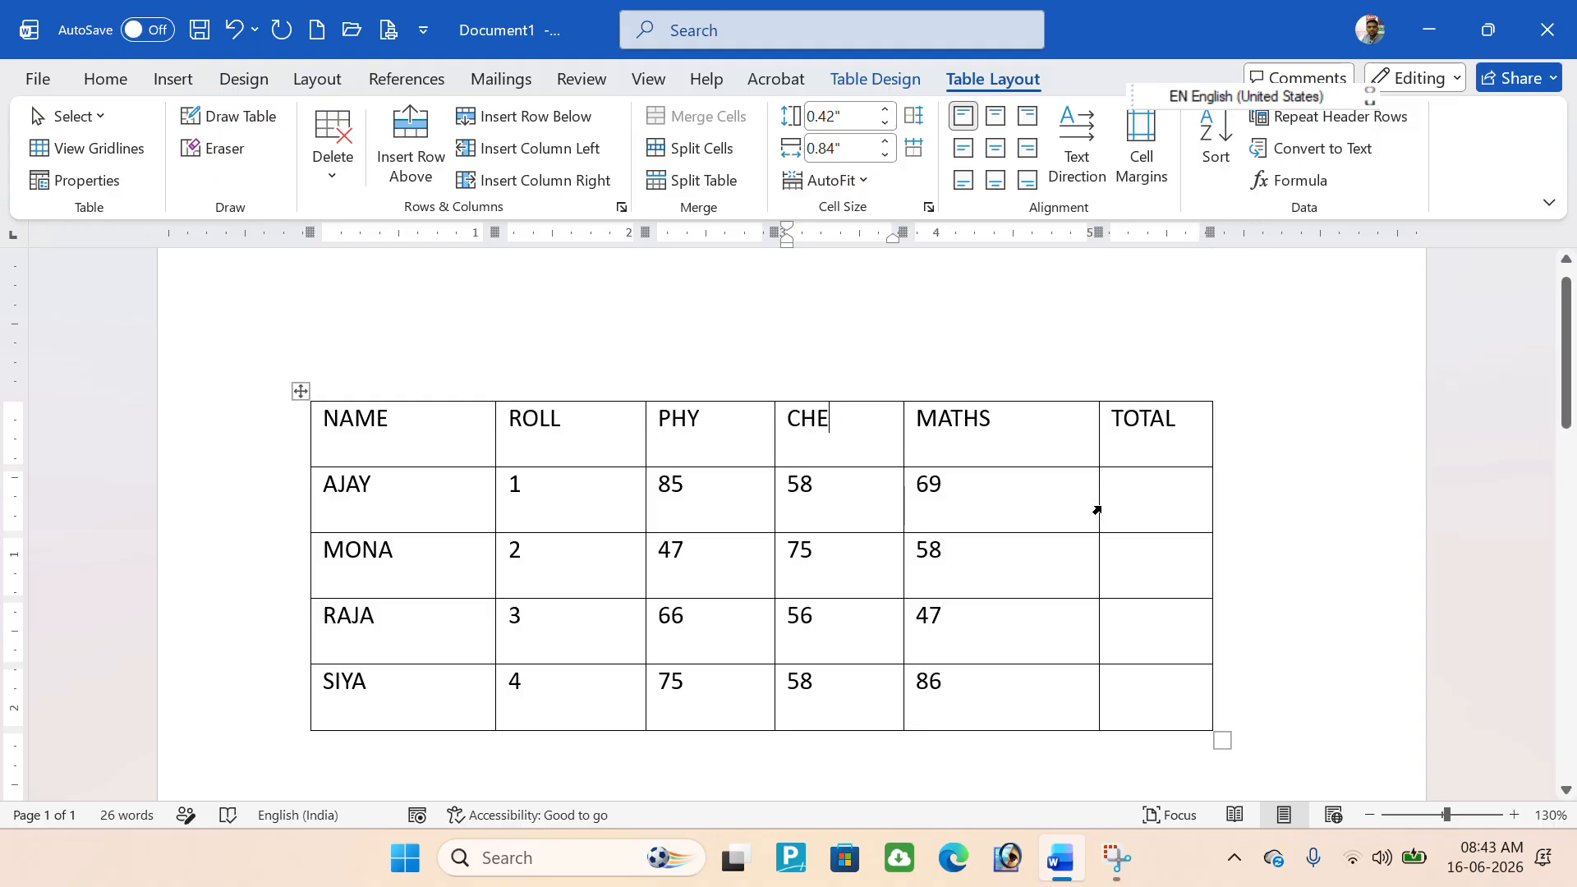
{"action": "left_click_drag", "start_coordinate": [1098, 501], "coordinate": [1047, 526]}
Test the fixed column width by adding CSDFSFSD after the TOTAL heading, and remove the extra text.
{"action": "left_click", "coordinate": [1150, 422]}
{"action": "type", "text": "CSDFSFSD"}
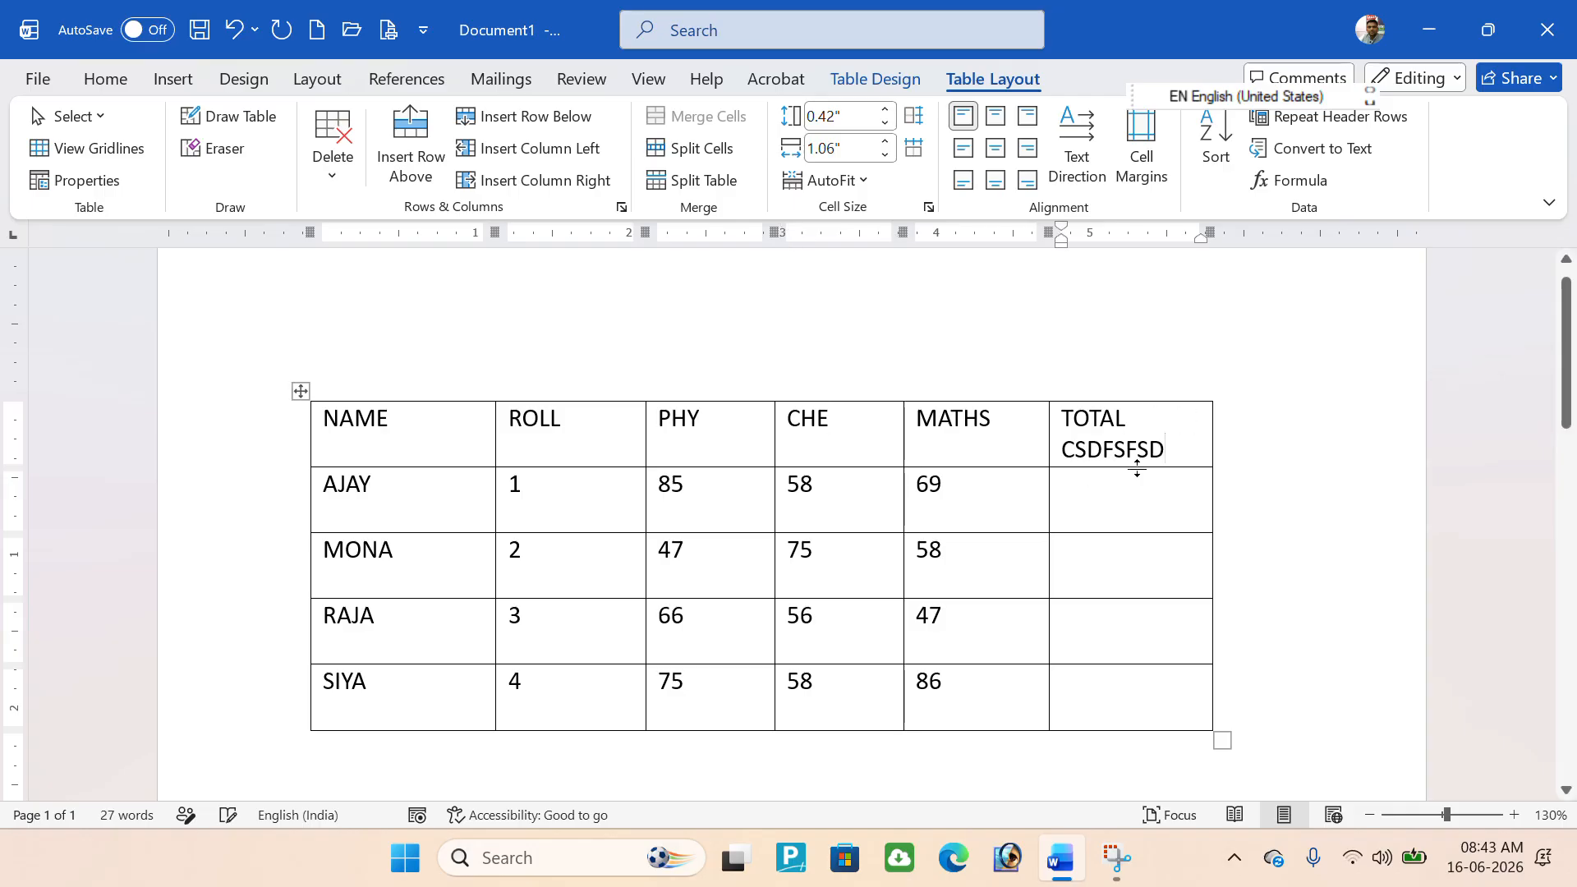
{"action": "key", "text": "BackSpace"}
{"action": "key", "text": "BackSpace"}
{"action": "key", "text": "BackSpace"}
{"action": "key", "text": "BackSpace"}
{"action": "key", "text": "BackSpace"}
{"action": "key", "text": "BackSpace"}
{"action": "key", "text": "BackSpace"}
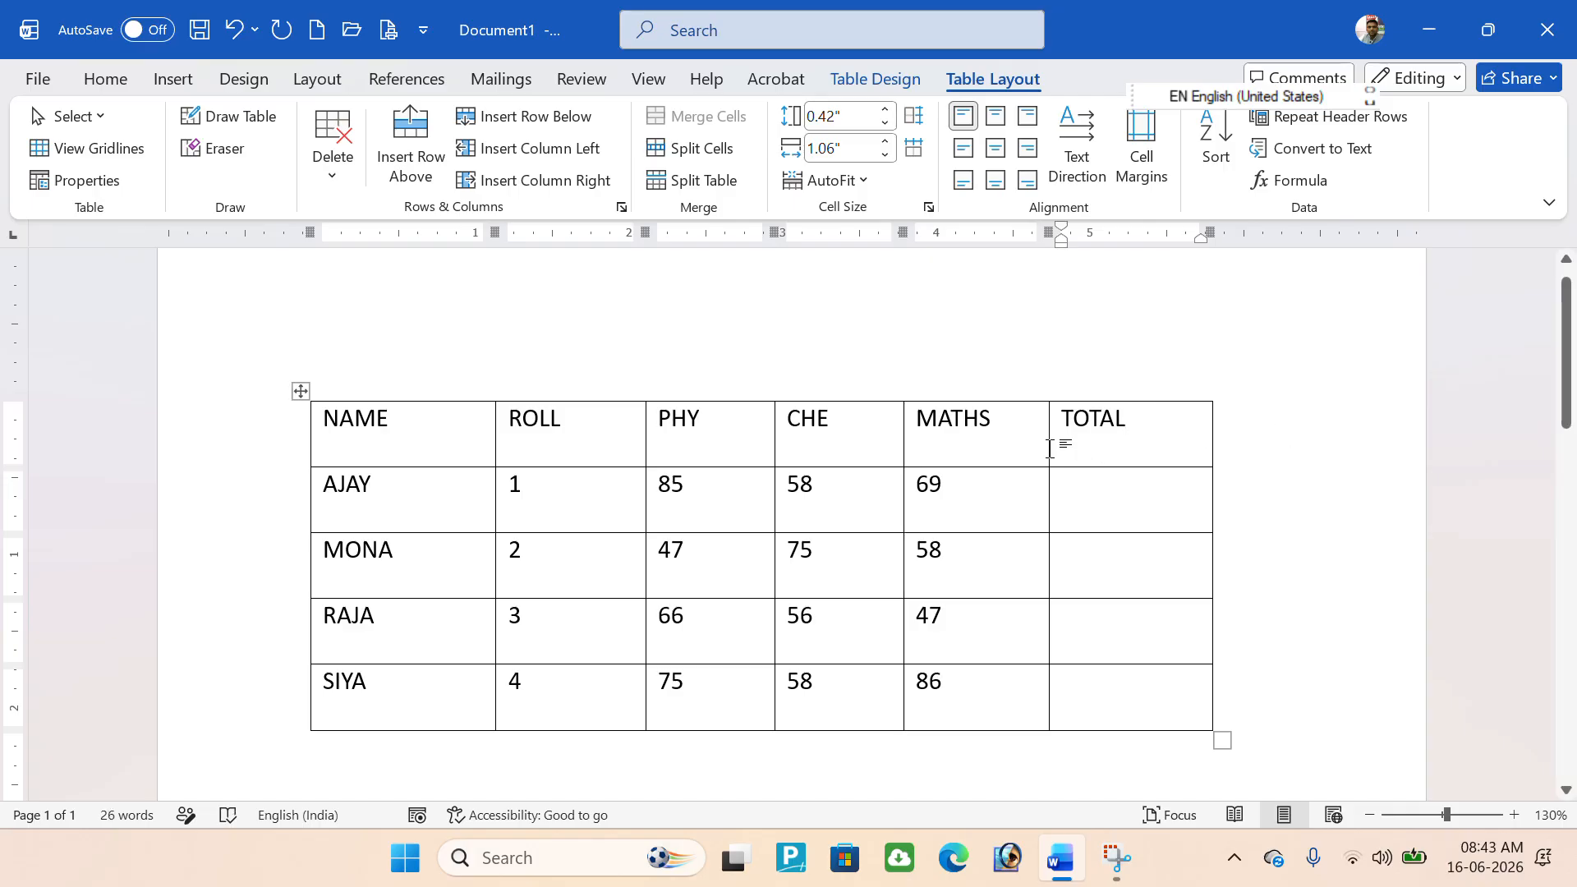
Select the whole table, try each of the top, middle and bottom cell alignments, and settle on Align Center.
{"action": "left_click", "coordinate": [301, 391]}
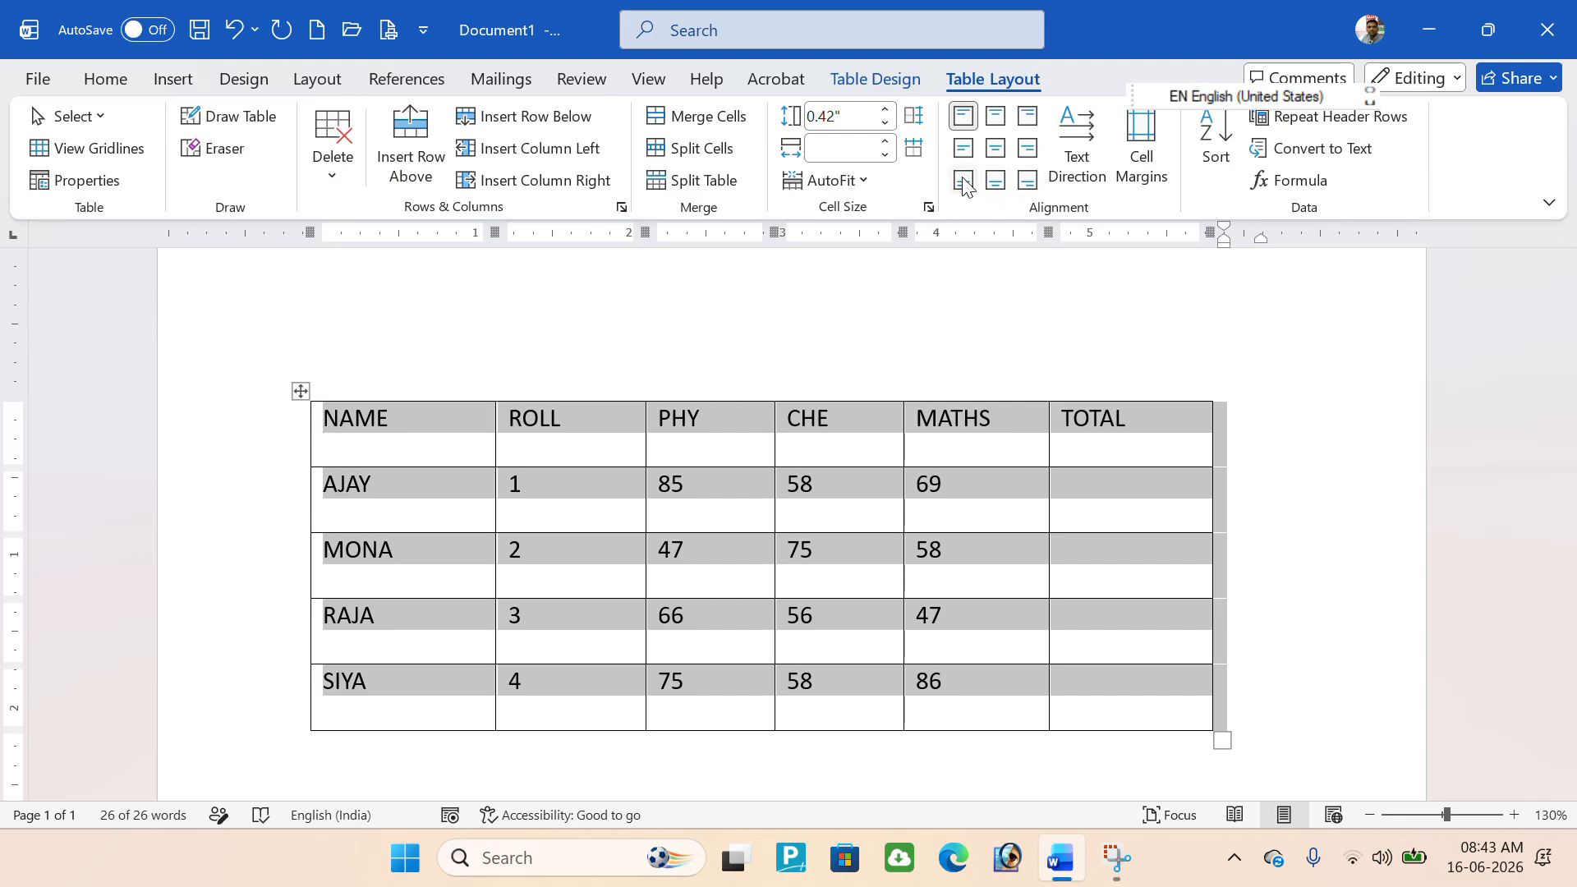
{"action": "left_click", "coordinate": [964, 120]}
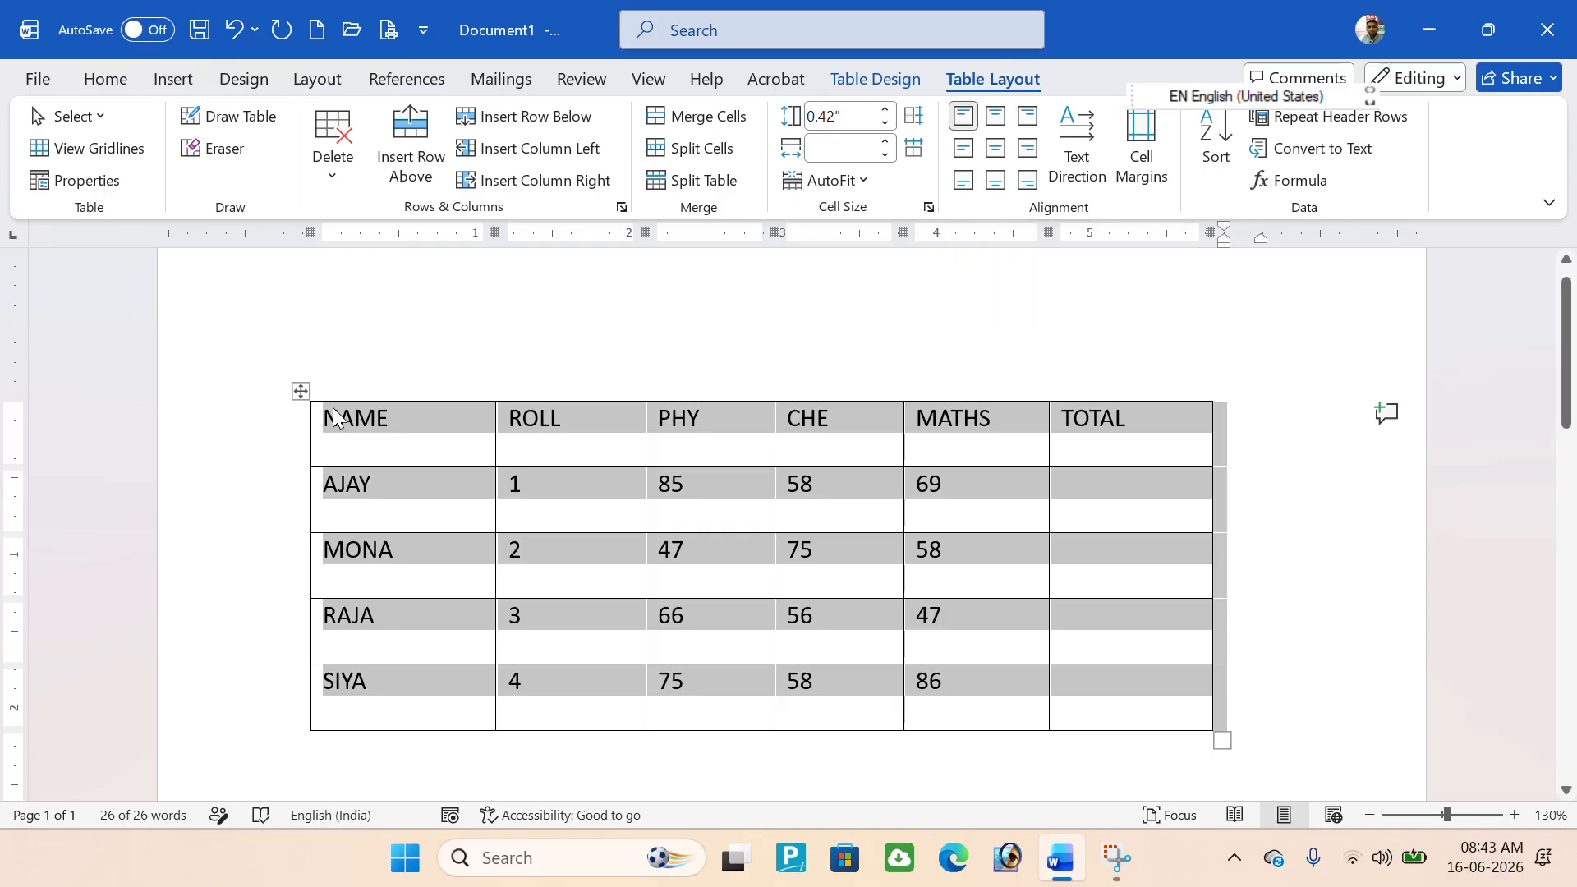
{"action": "left_click", "coordinate": [997, 125]}
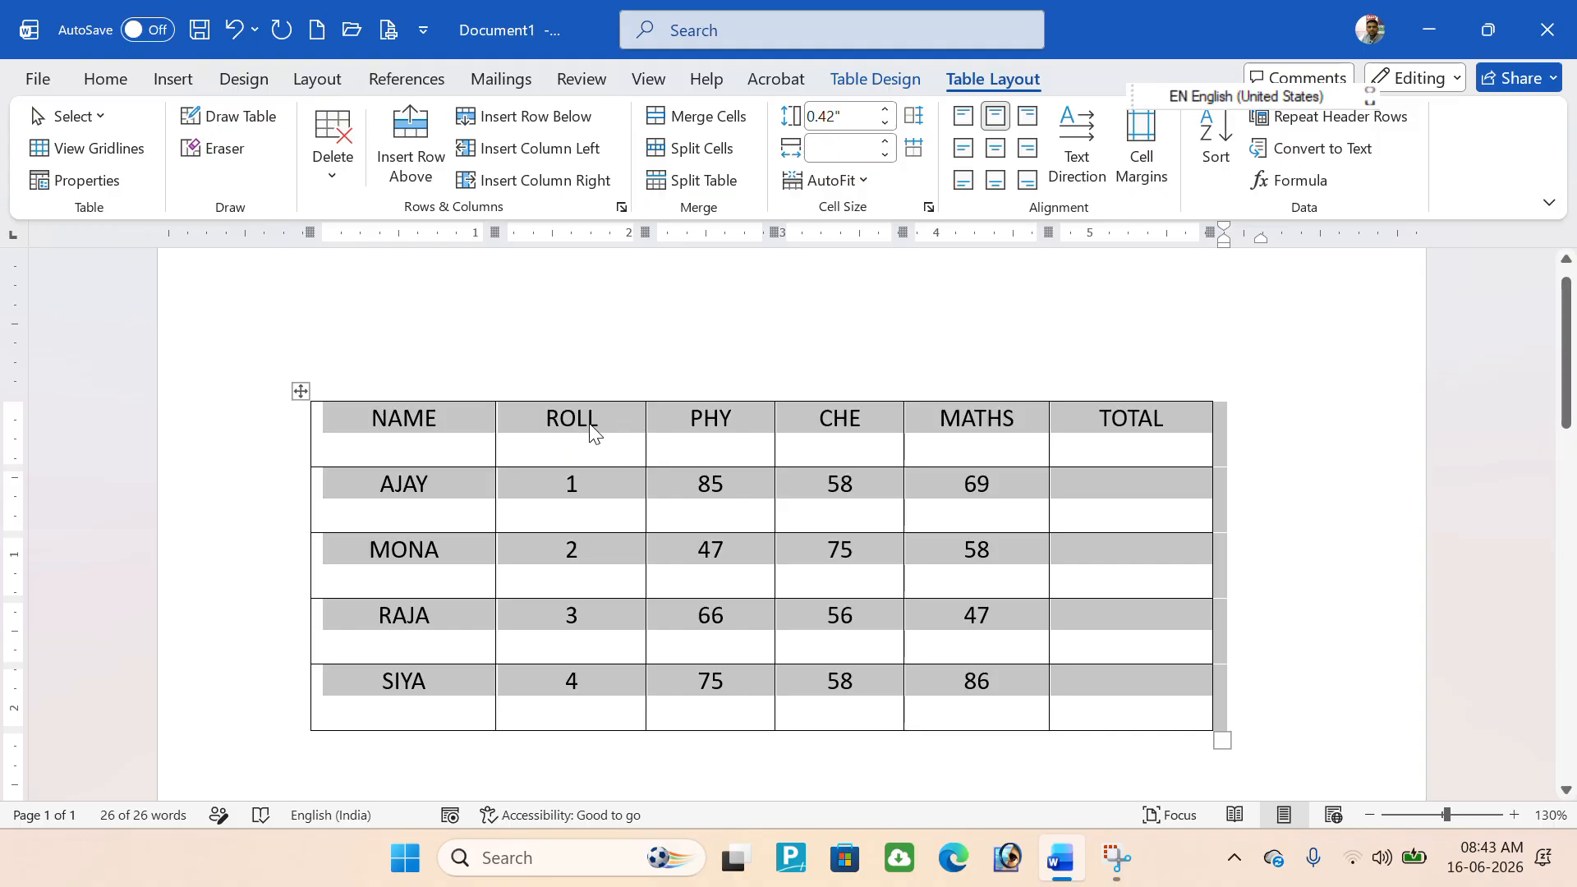
{"action": "left_click", "coordinate": [1028, 115]}
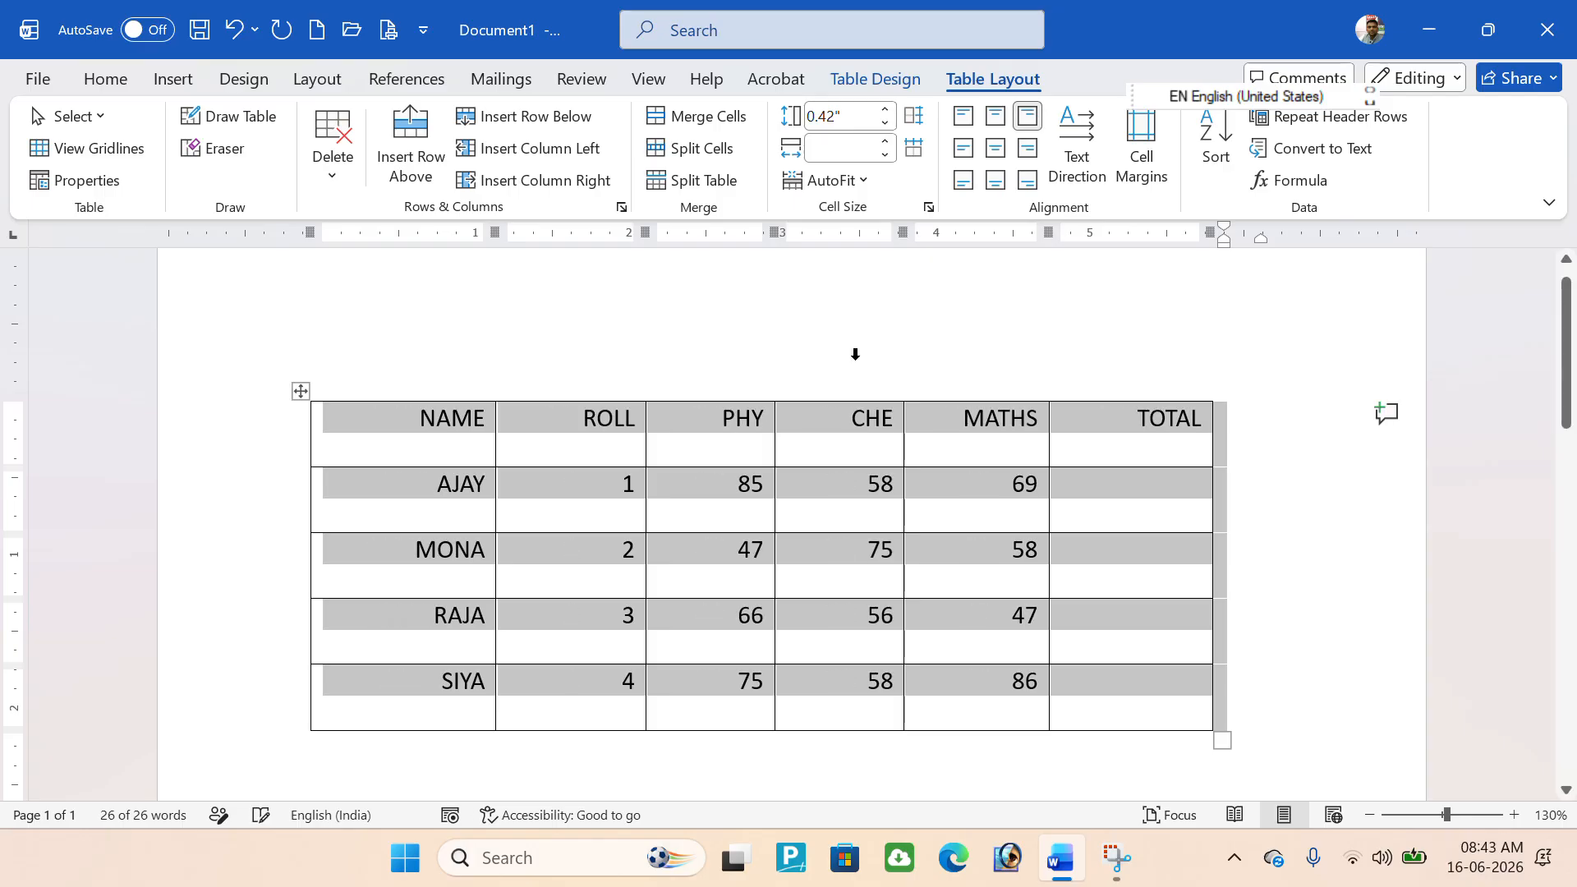
{"action": "left_click", "coordinate": [995, 120]}
{"action": "left_click", "coordinate": [967, 151]}
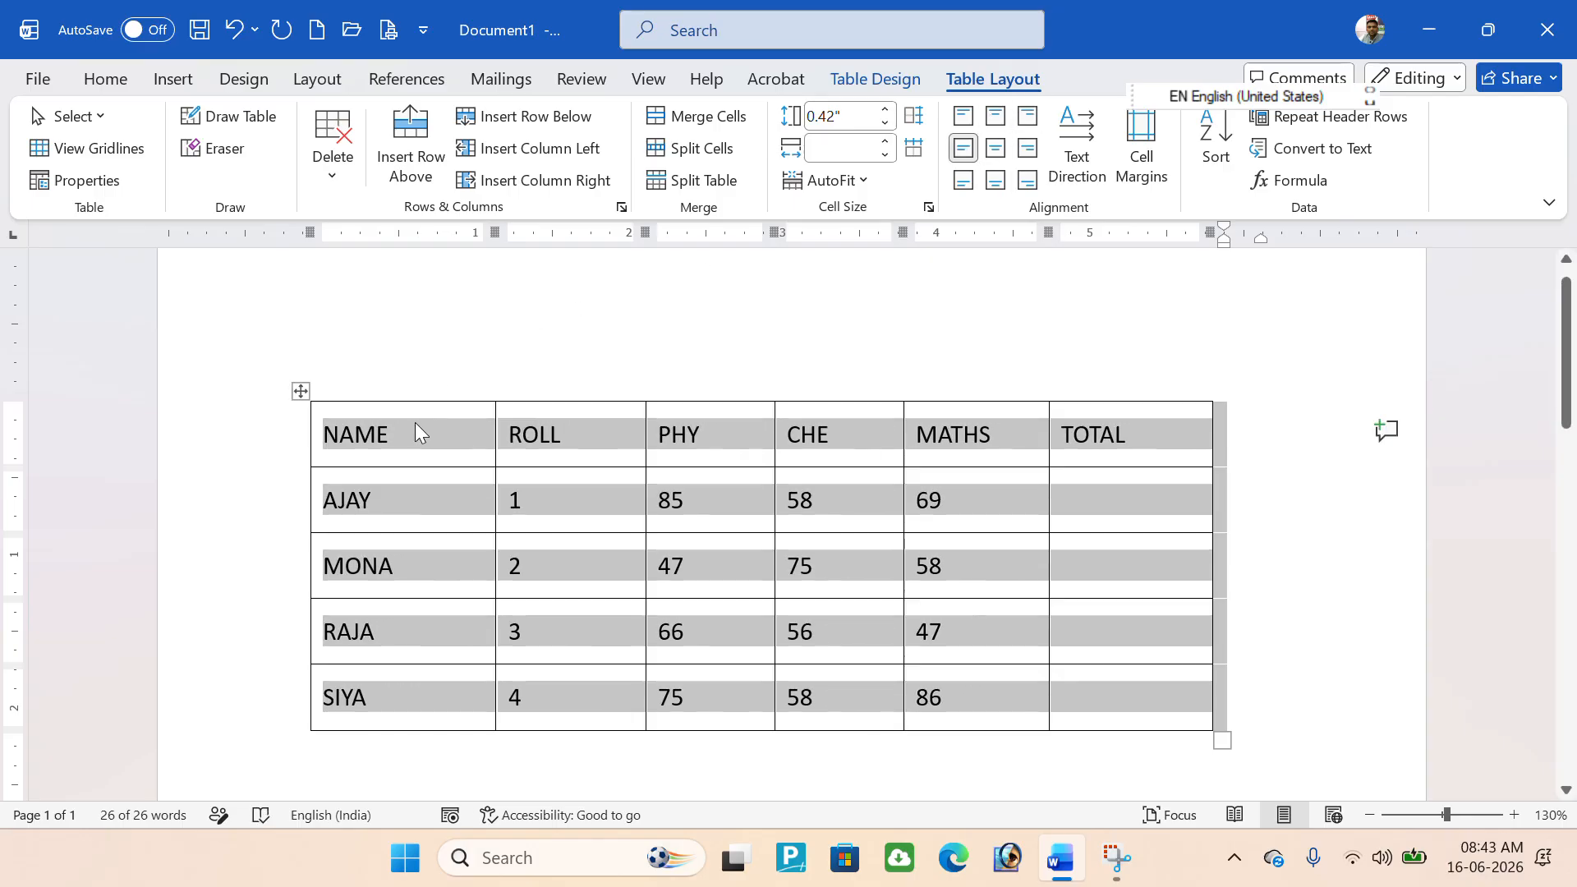
{"action": "left_click", "coordinate": [996, 156]}
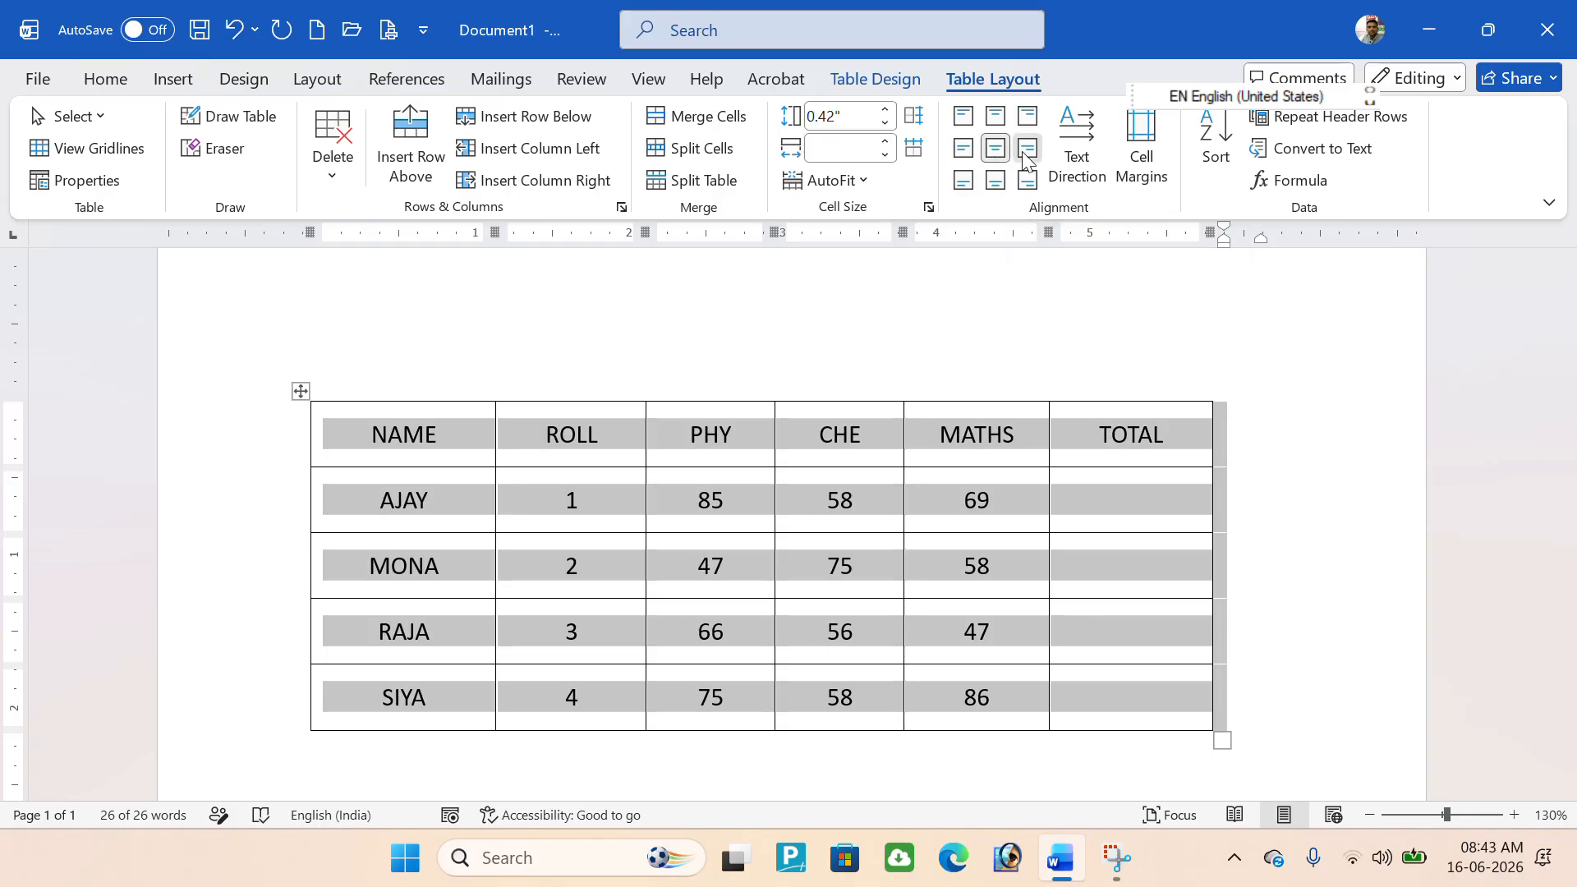
{"action": "left_click", "coordinate": [1026, 154]}
{"action": "left_click", "coordinate": [975, 193]}
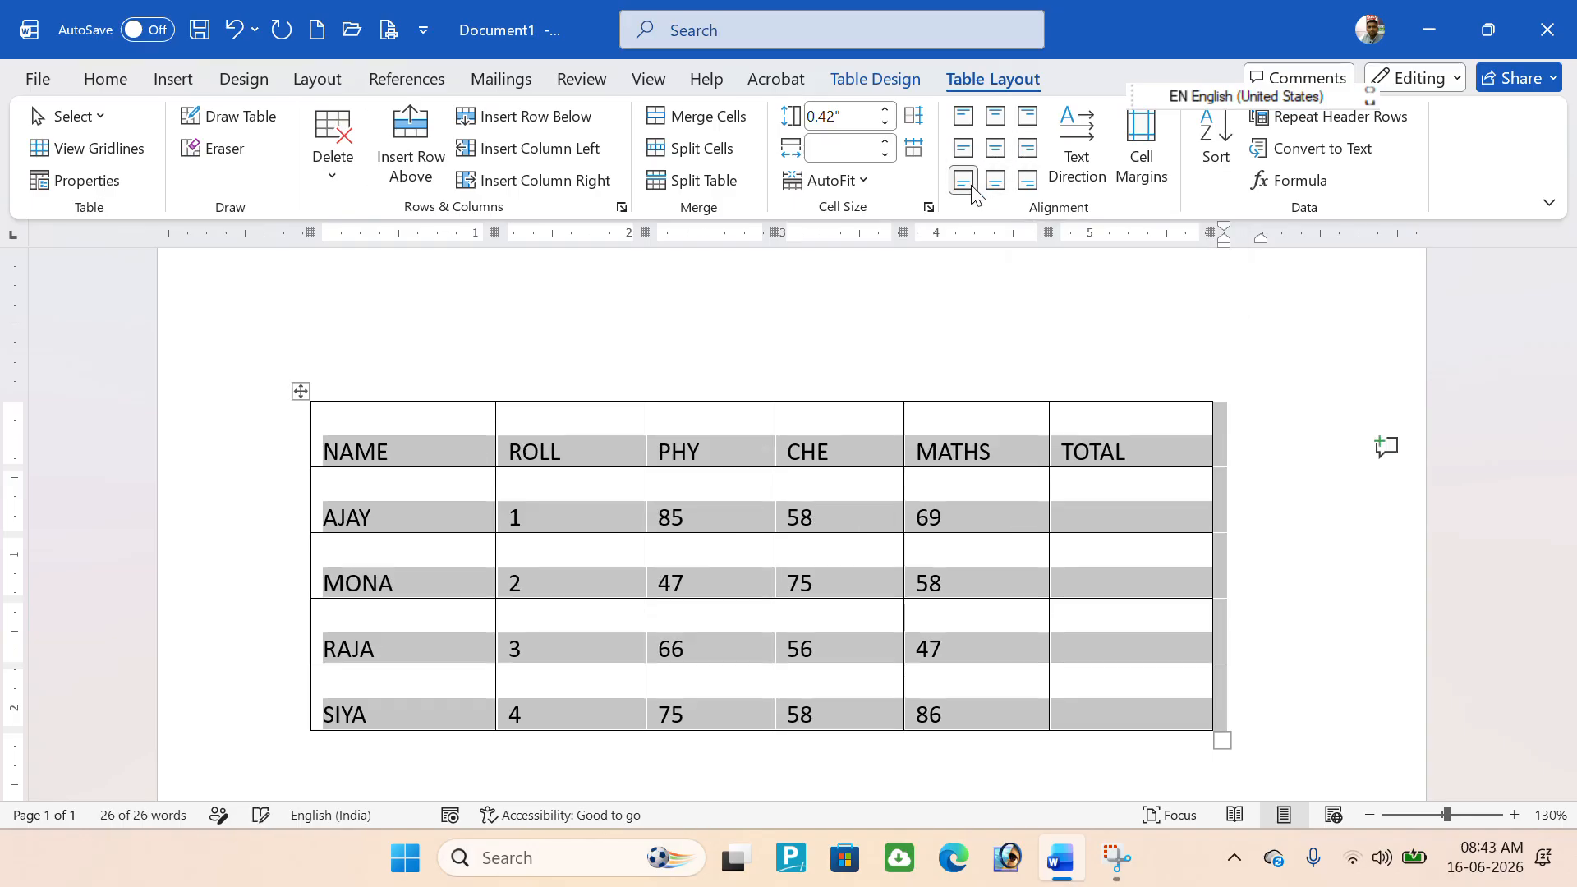
{"action": "left_click", "coordinate": [995, 181]}
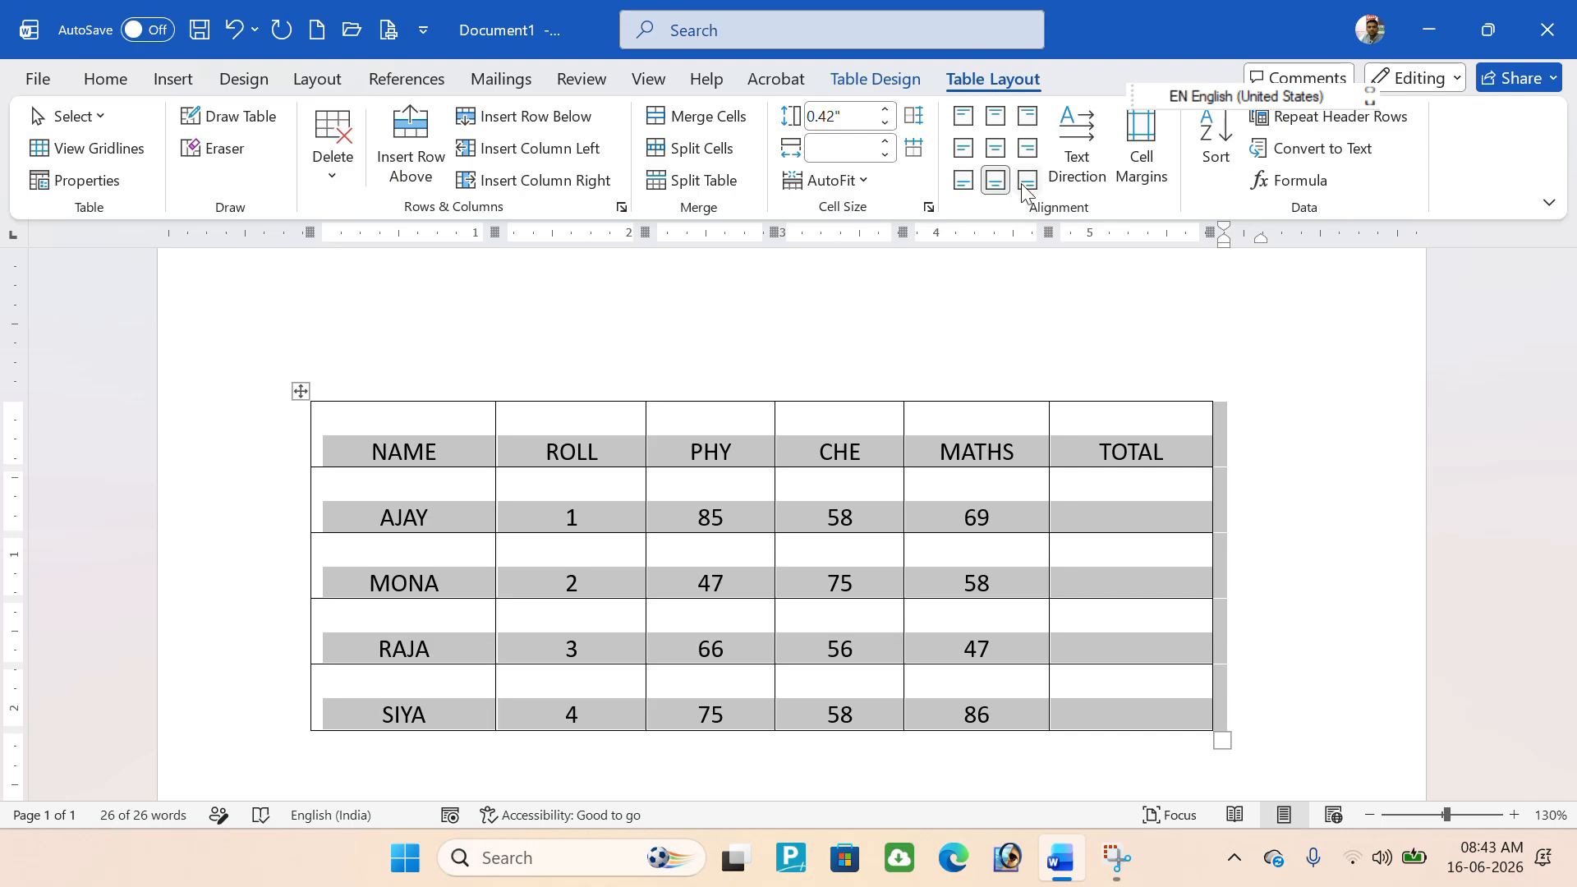
{"action": "left_click", "coordinate": [1027, 181]}
{"action": "left_click", "coordinate": [996, 148]}
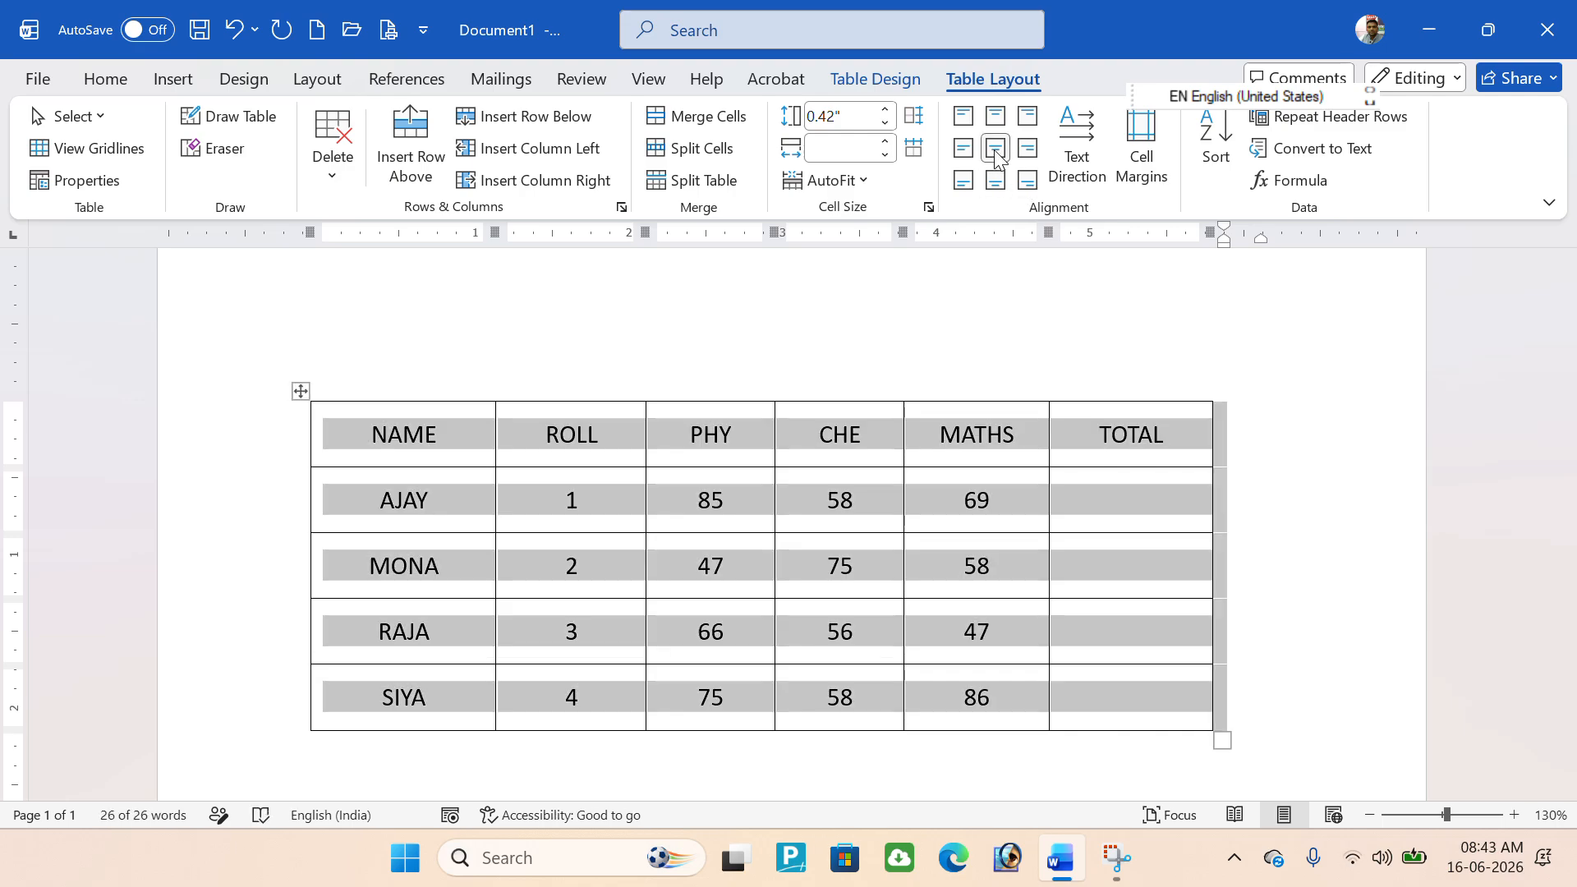
Cycle the table's text direction through both vertical orientations back to horizontal, and align the cell text Center Left.
{"action": "left_click", "coordinate": [1066, 167]}
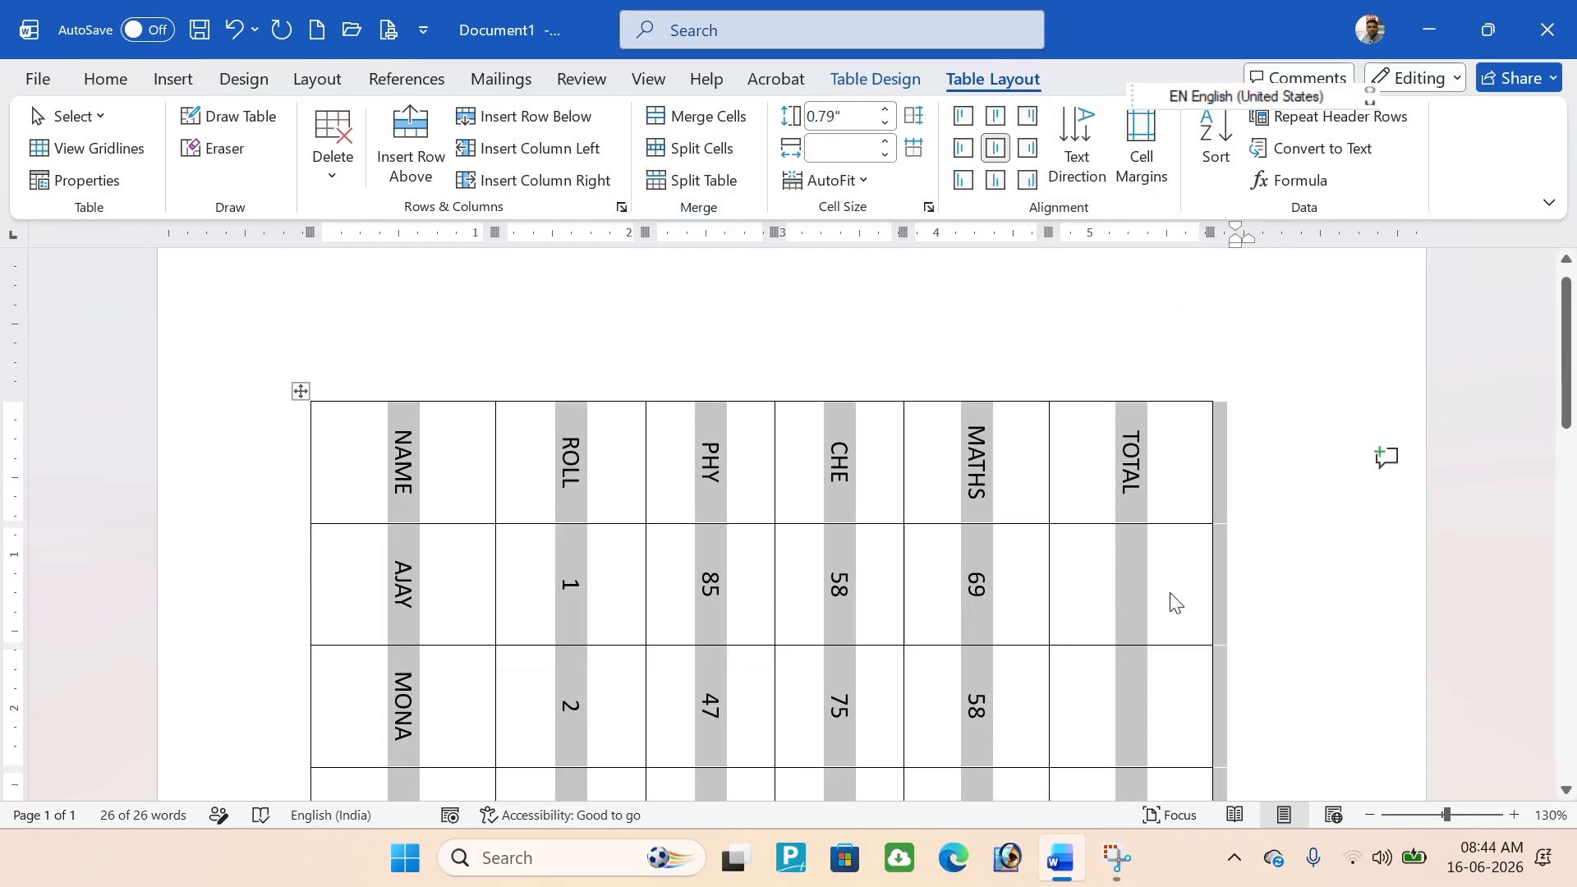
{"action": "left_click", "coordinate": [1081, 175]}
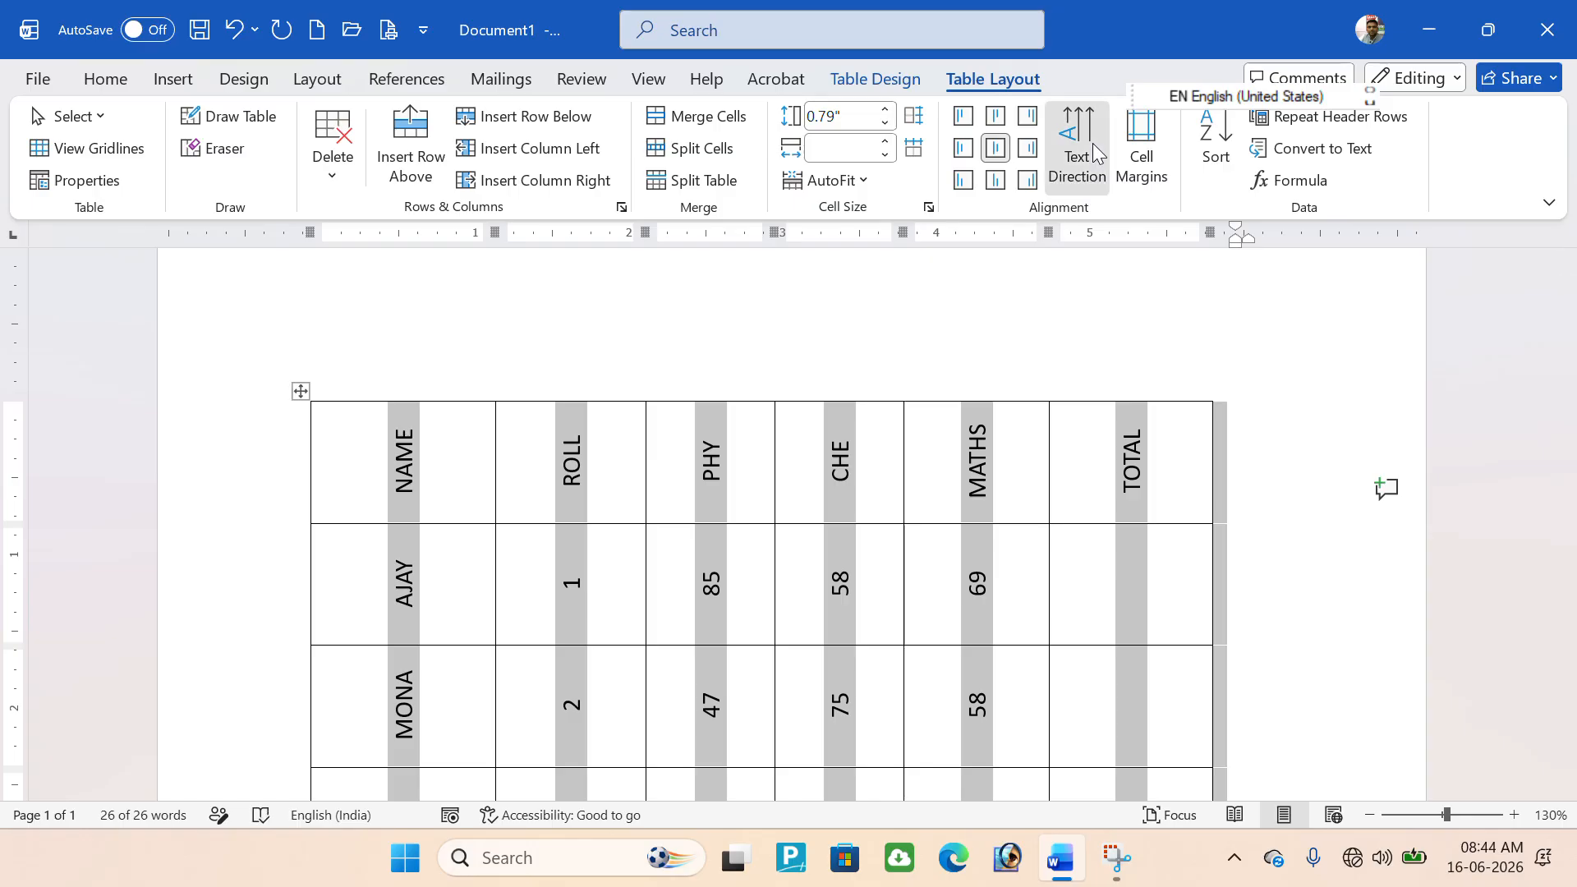
{"action": "left_click", "coordinate": [1083, 158]}
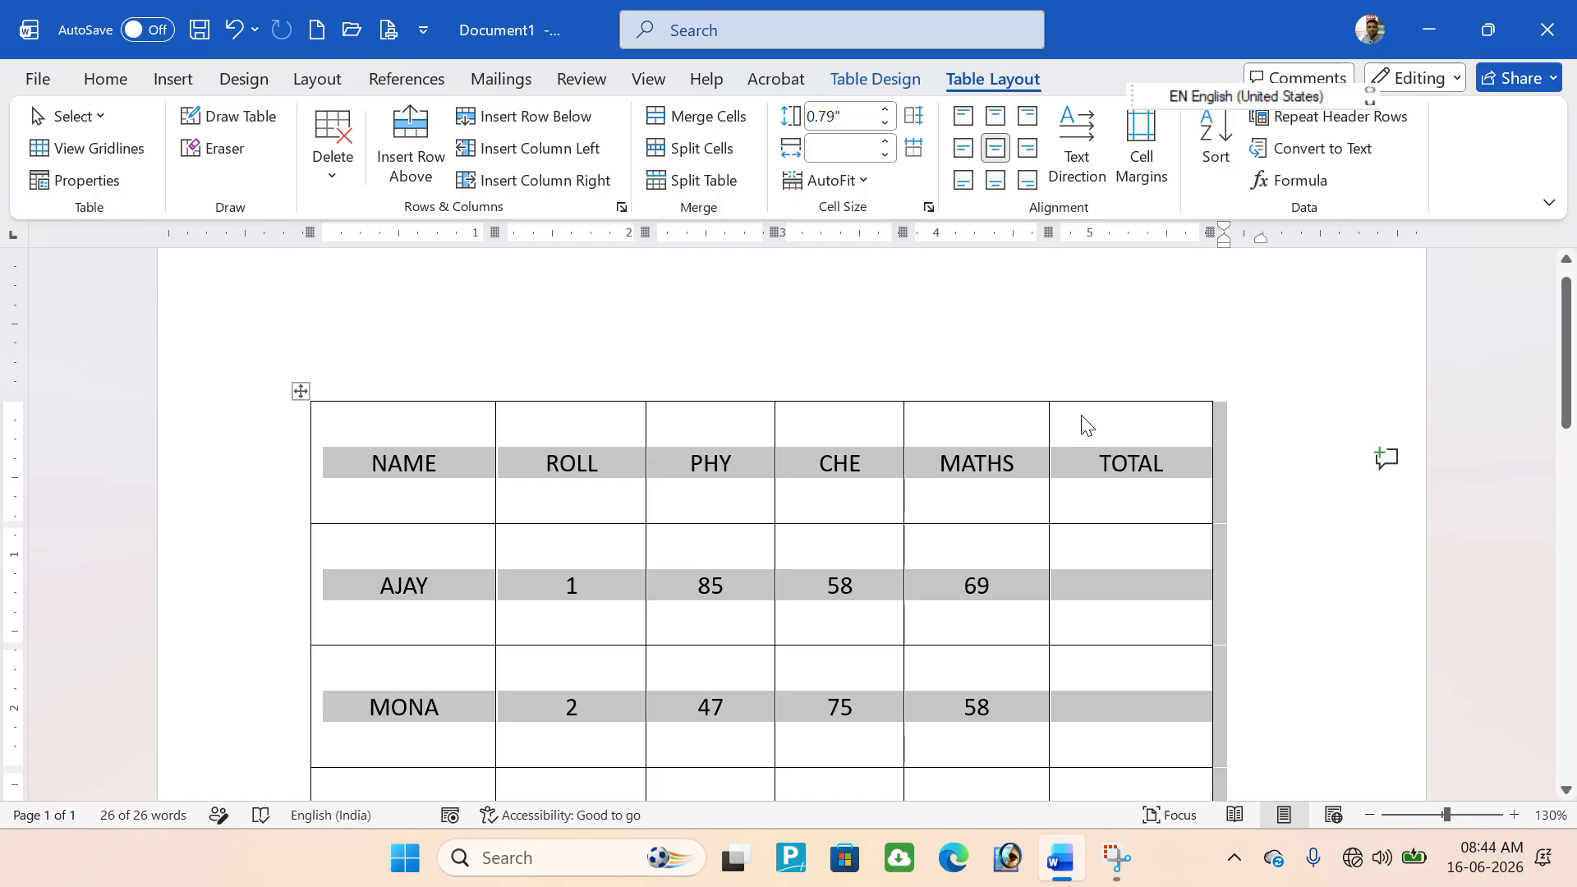
{"action": "left_click", "coordinate": [965, 152]}
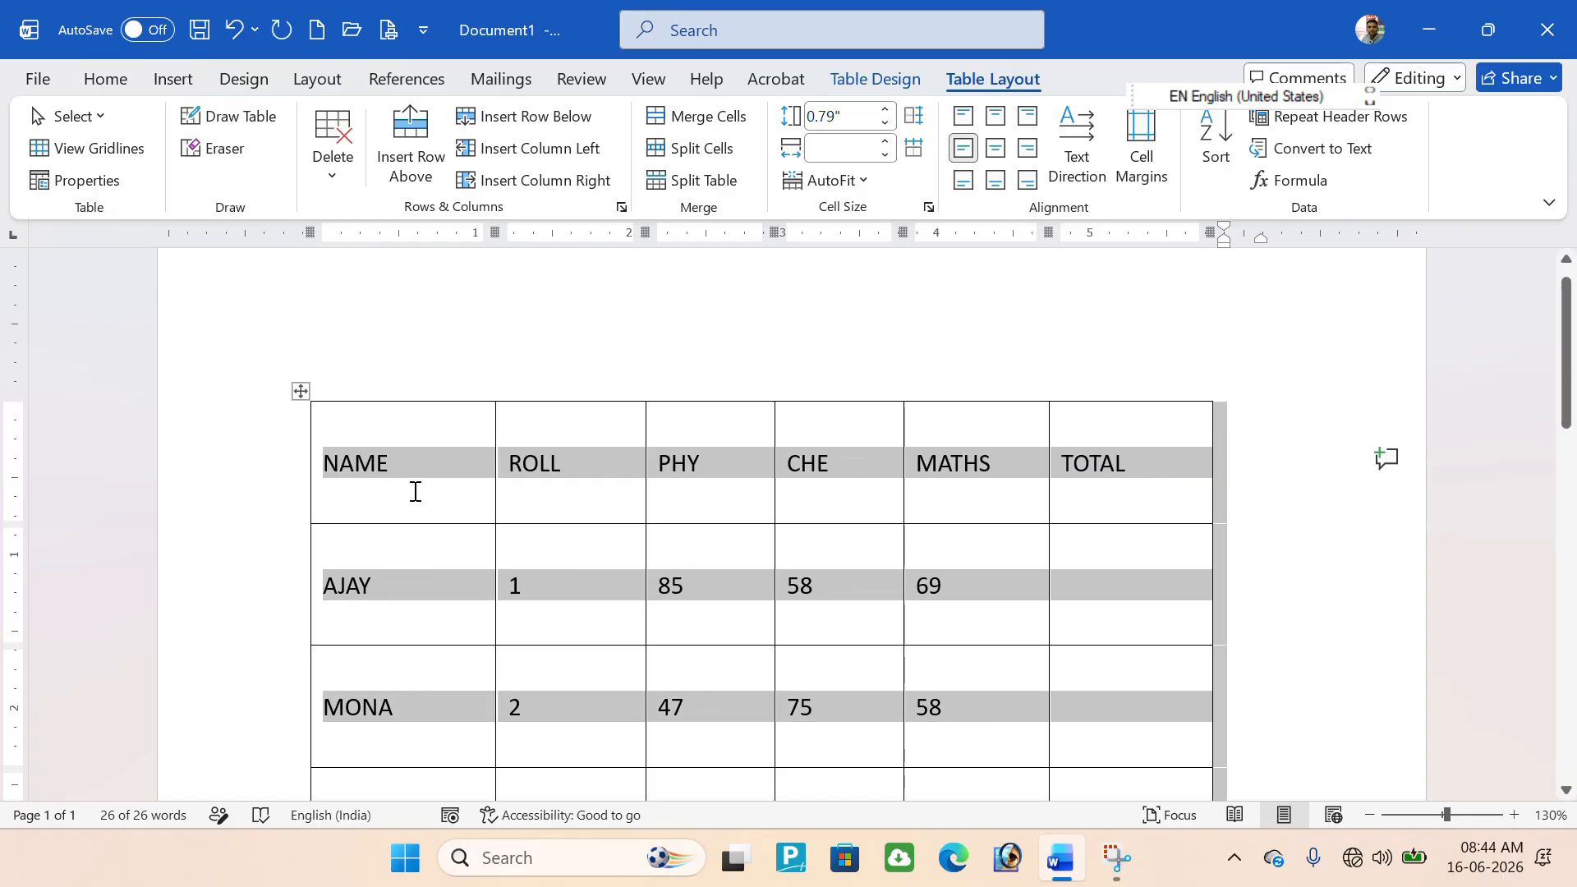
Set the table's default left cell margin to 0.
{"action": "left_click", "coordinate": [516, 486]}
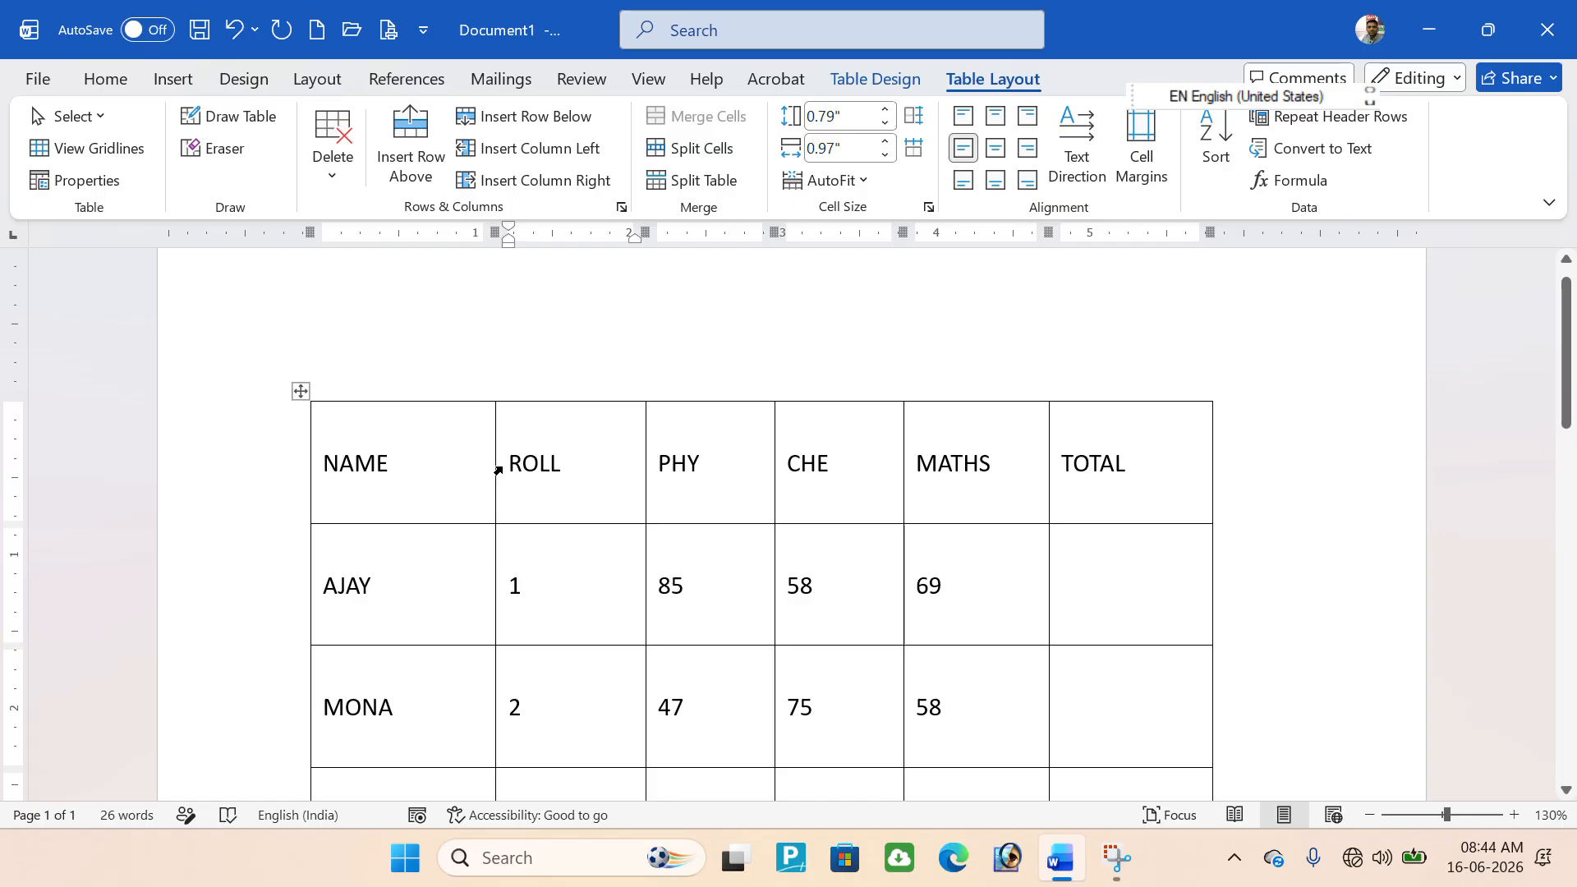
{"action": "left_click", "coordinate": [301, 391]}
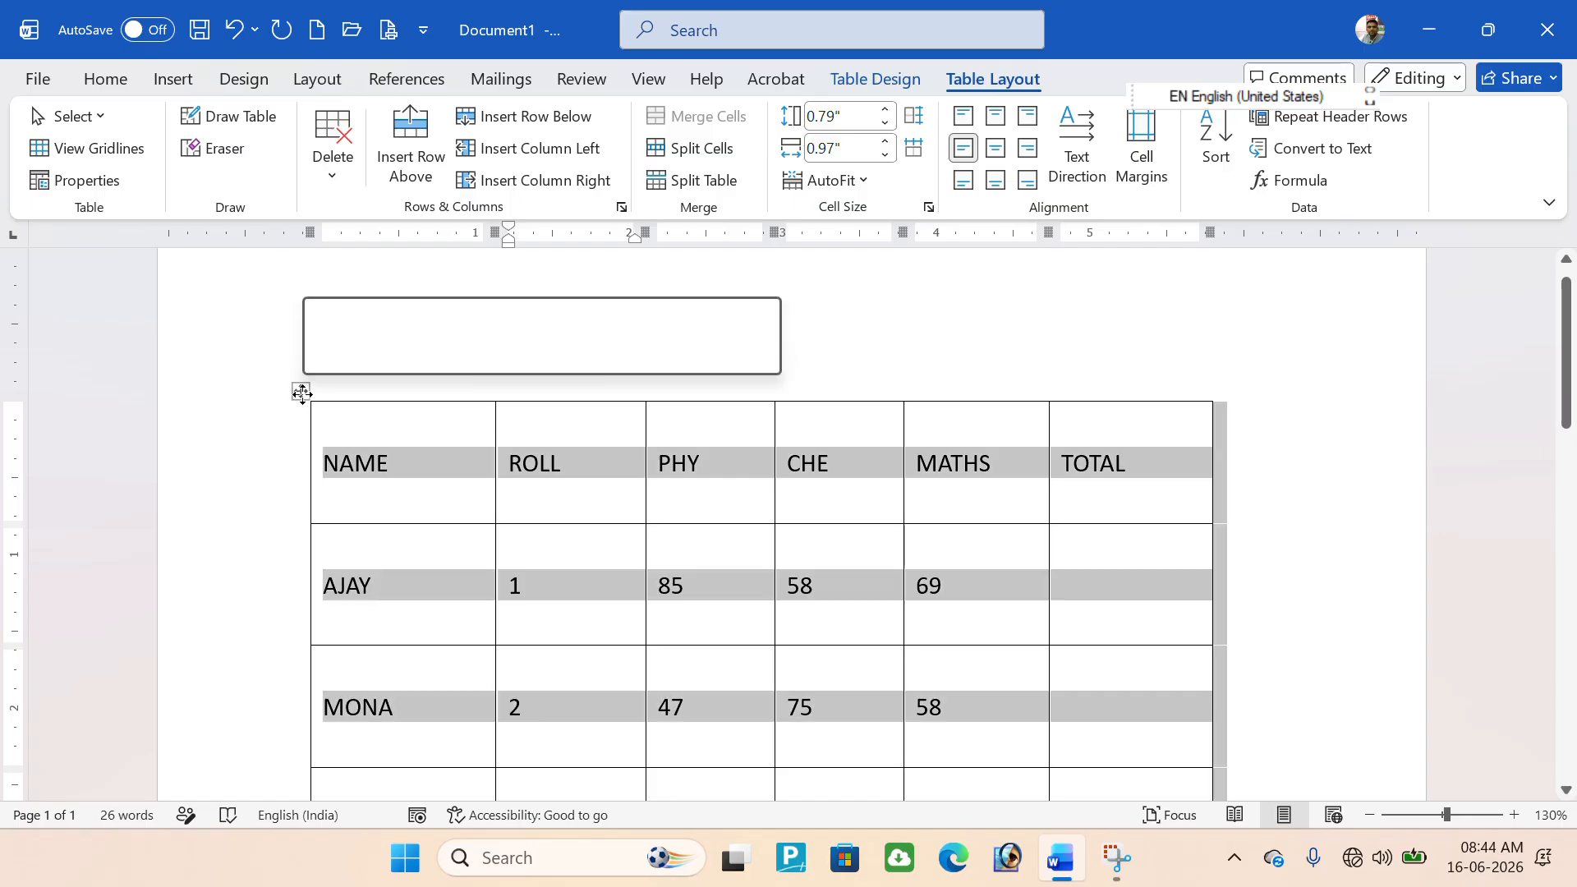
{"action": "left_click", "coordinate": [354, 465]}
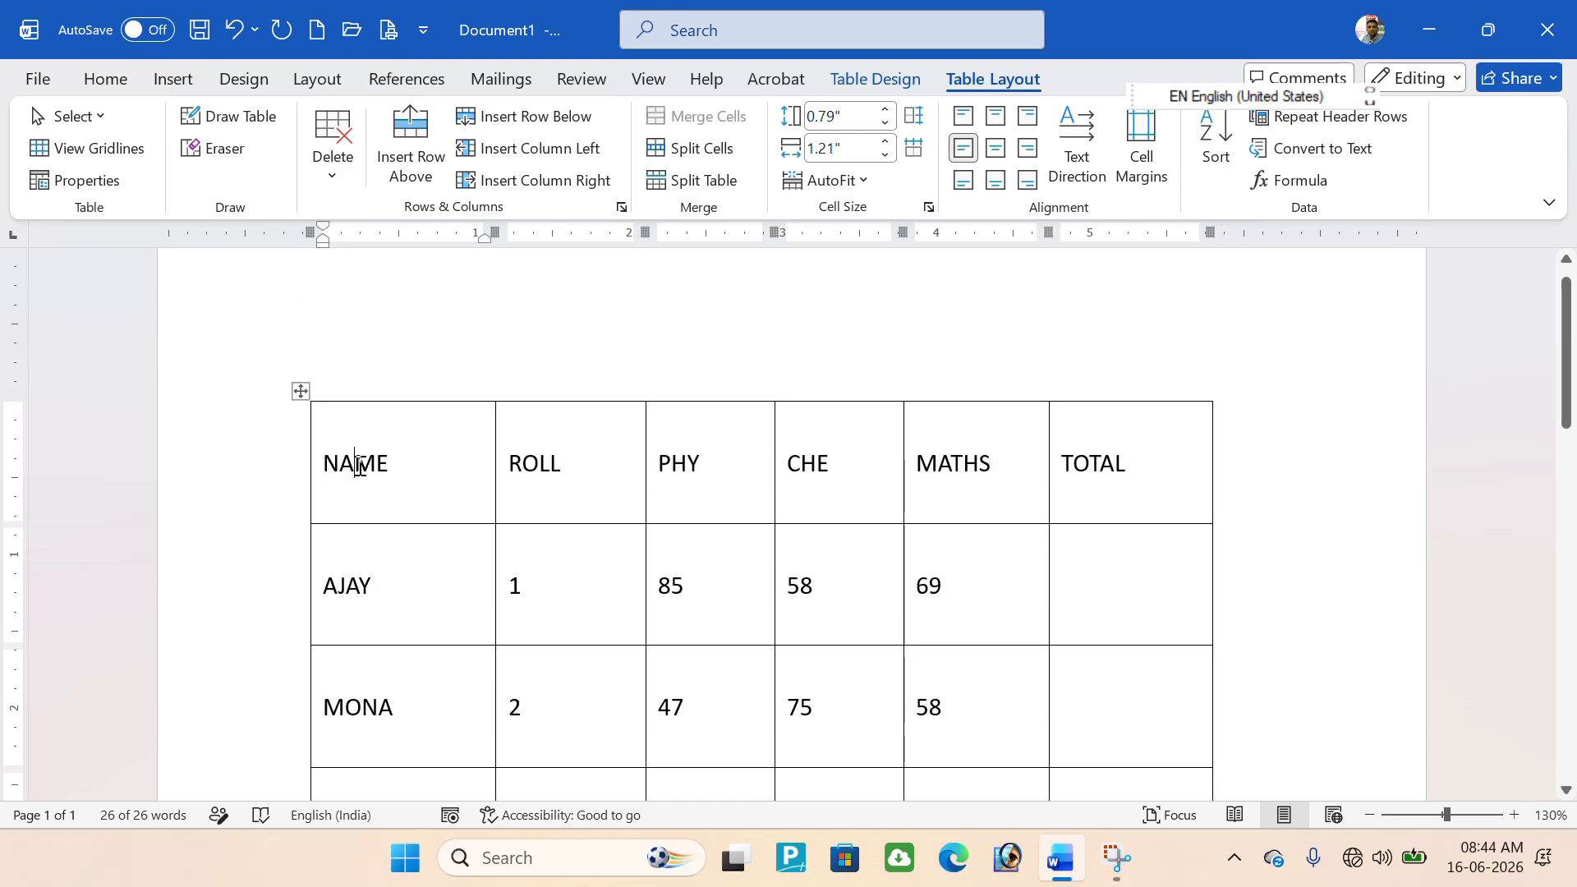
{"action": "left_click", "coordinate": [1156, 187]}
{"action": "double_click", "coordinate": [911, 321]}
{"action": "type", "text": "0"}
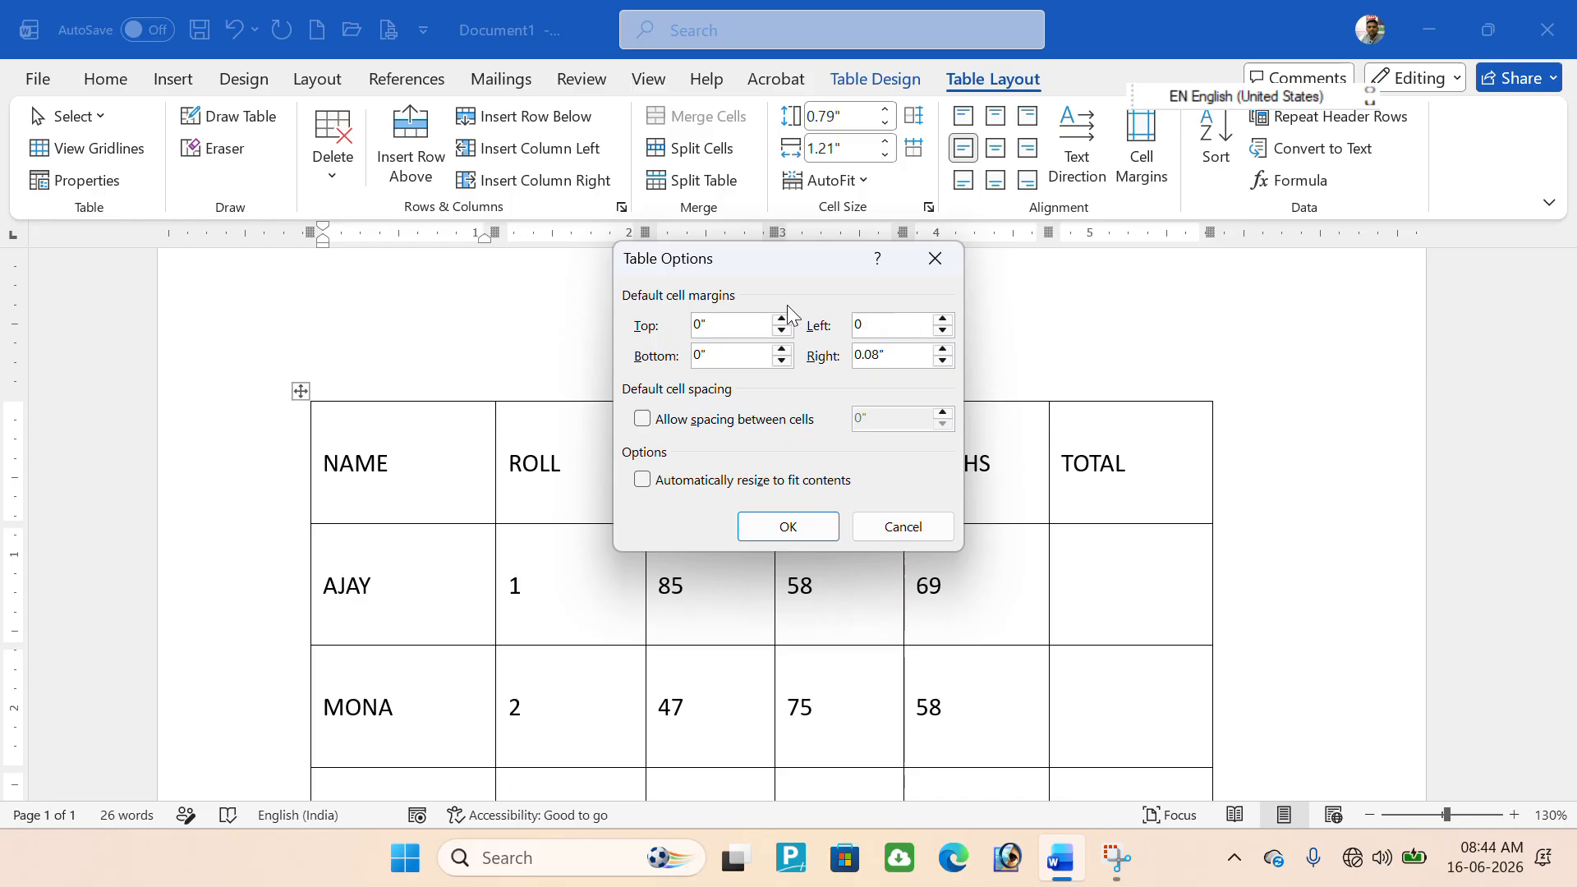
{"action": "left_click", "coordinate": [799, 526]}
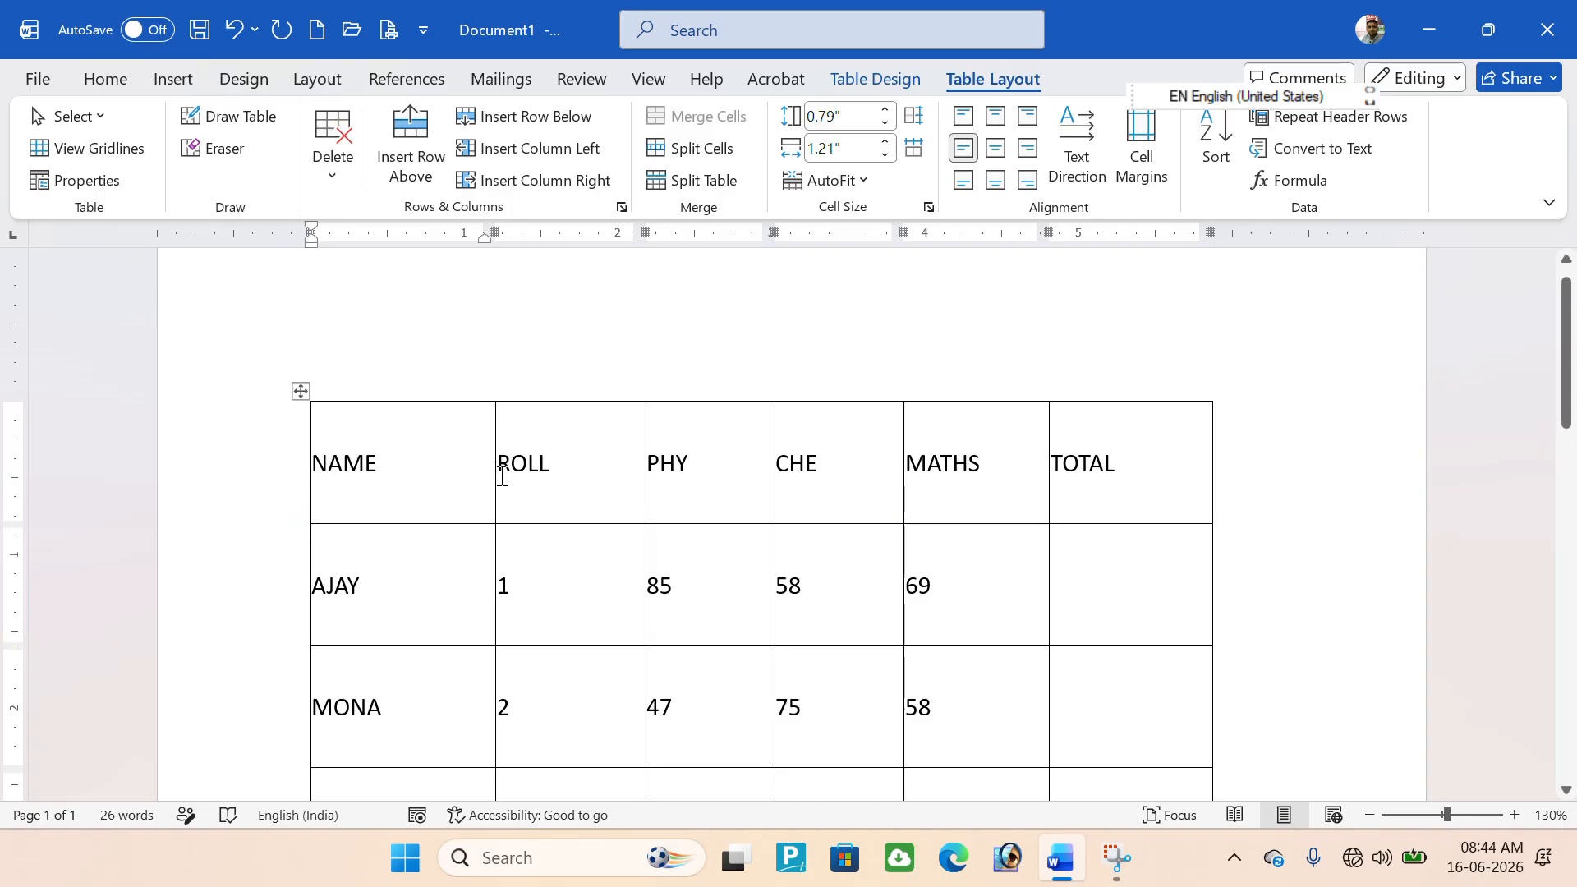
Align the NAME heading Center Right and set the table's default right cell margin to 0.
{"action": "left_click", "coordinate": [1026, 154]}
{"action": "left_click", "coordinate": [489, 476]}
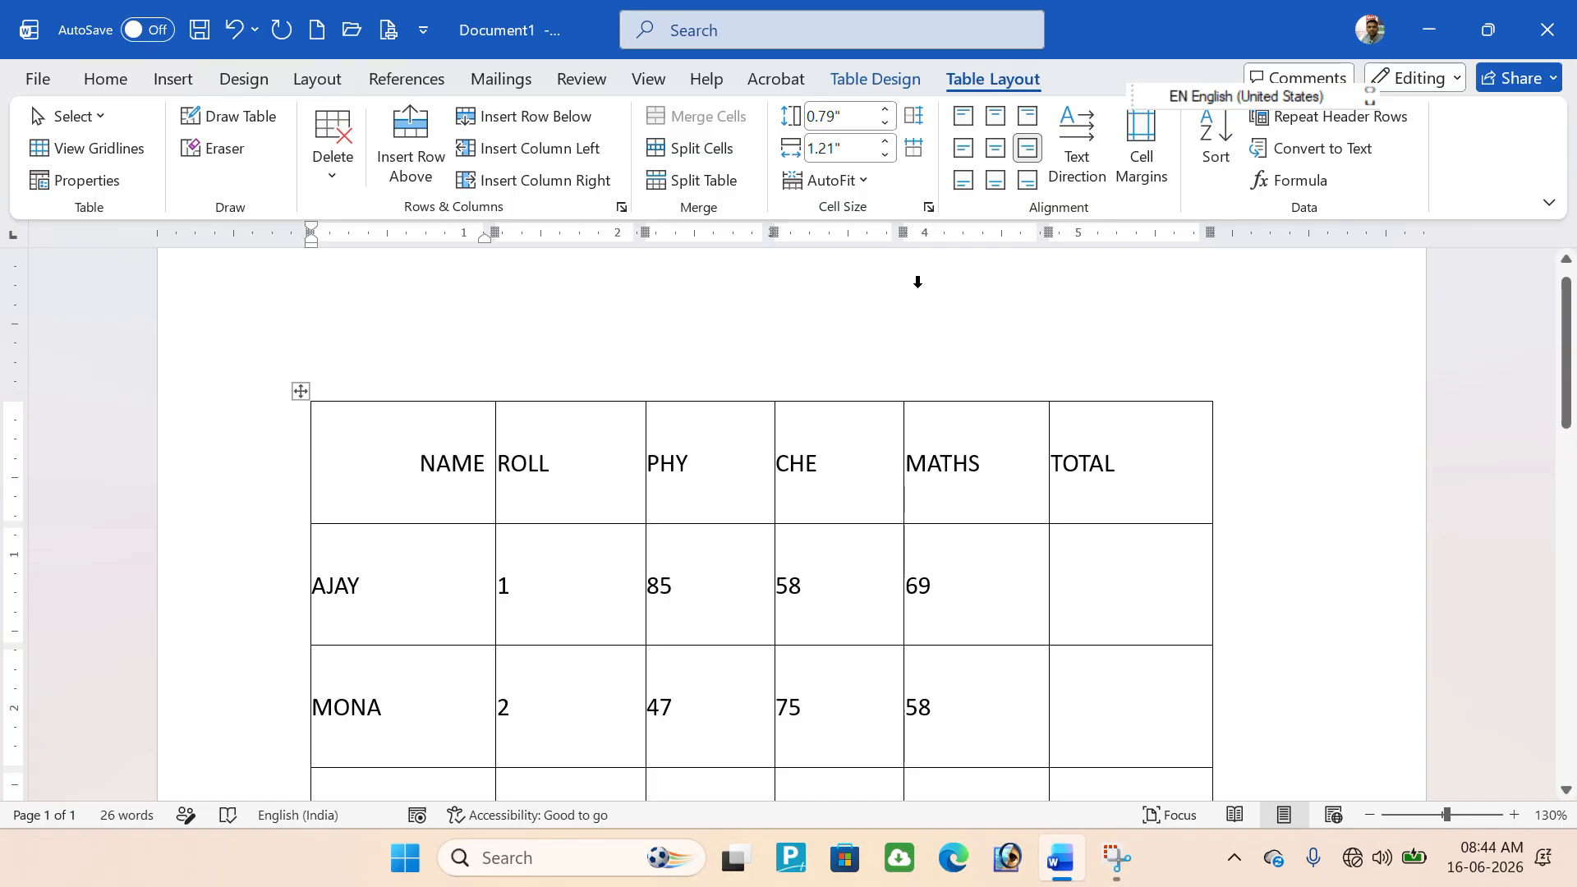
{"action": "left_click", "coordinate": [1140, 177]}
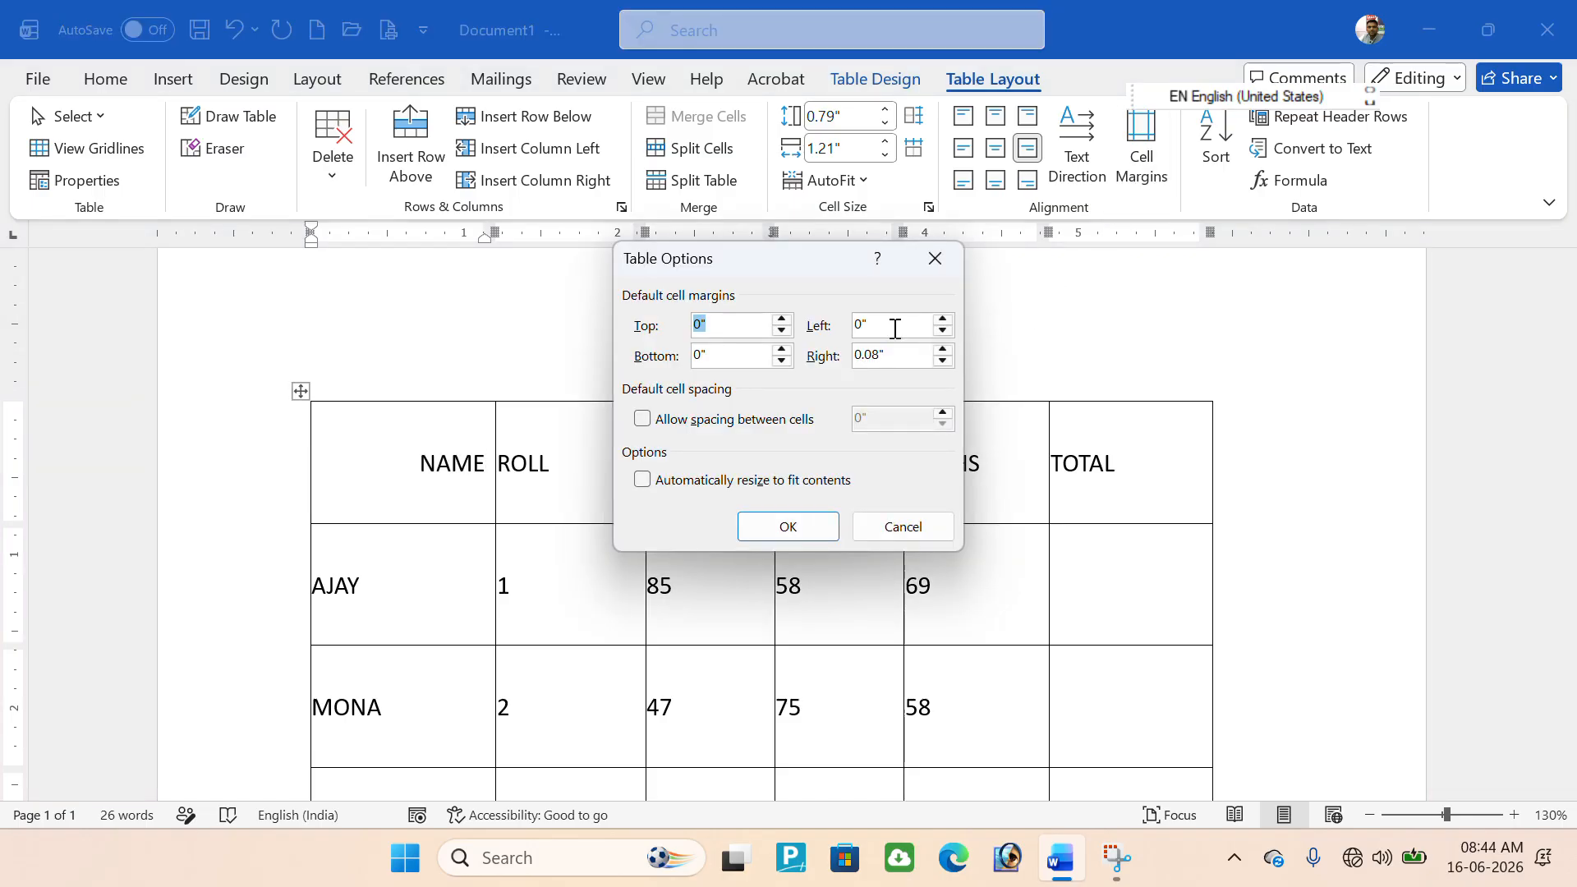
{"action": "left_click_drag", "start_coordinate": [904, 352], "coordinate": [697, 359]}
{"action": "type", "text": "0"}
{"action": "left_click", "coordinate": [787, 529]}
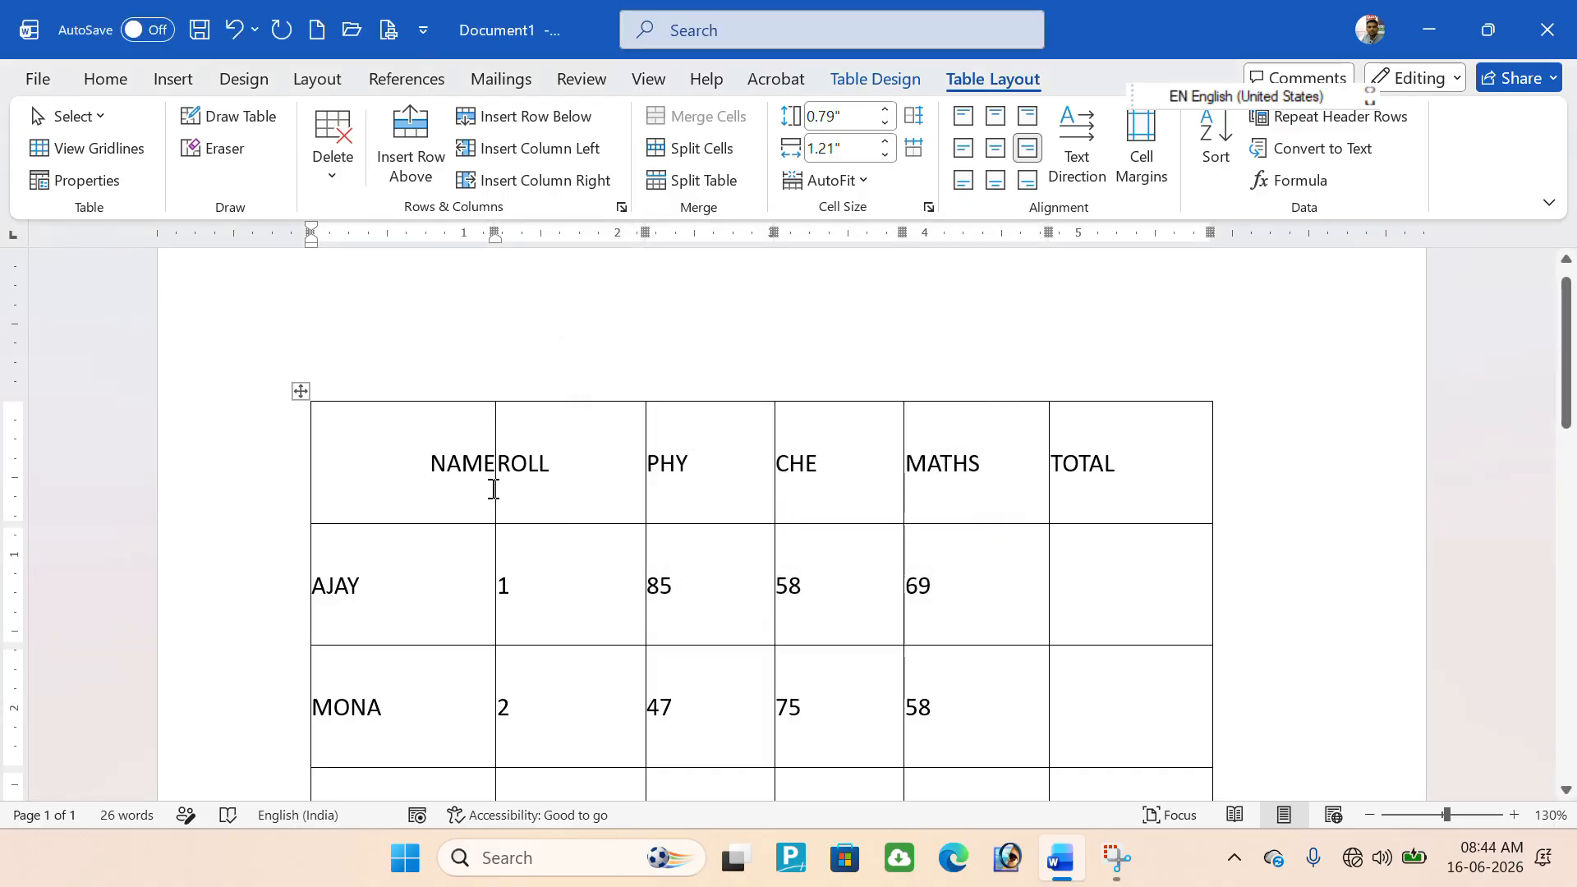
Align the ROLL heading Center Right within its cell.
{"action": "left_click", "coordinate": [541, 466]}
{"action": "left_click", "coordinate": [1028, 152]}
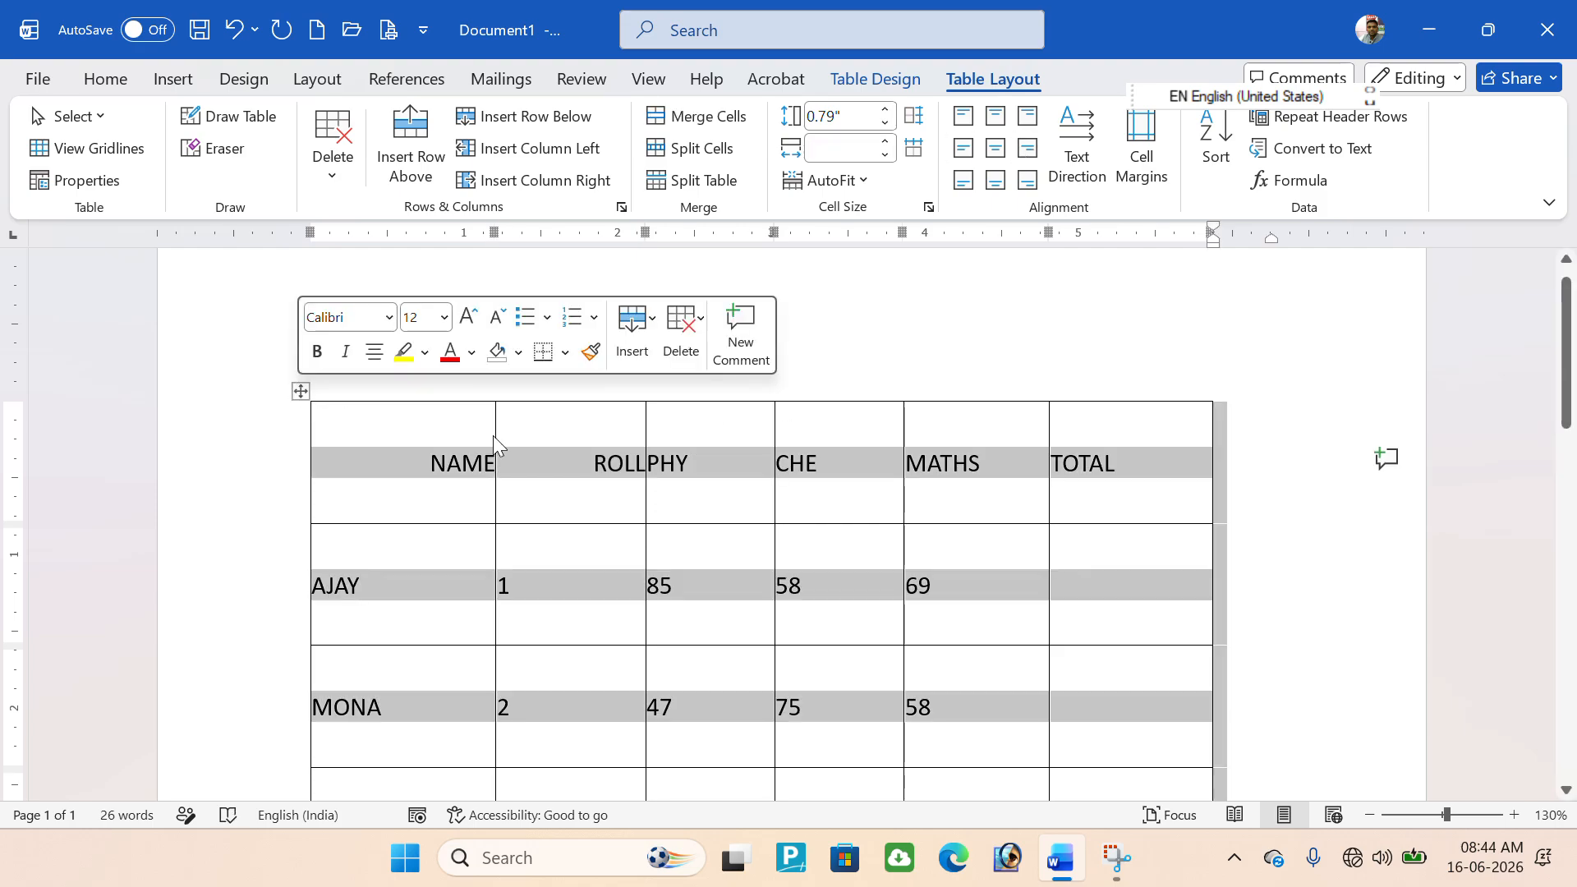
{"action": "left_click", "coordinate": [541, 444]}
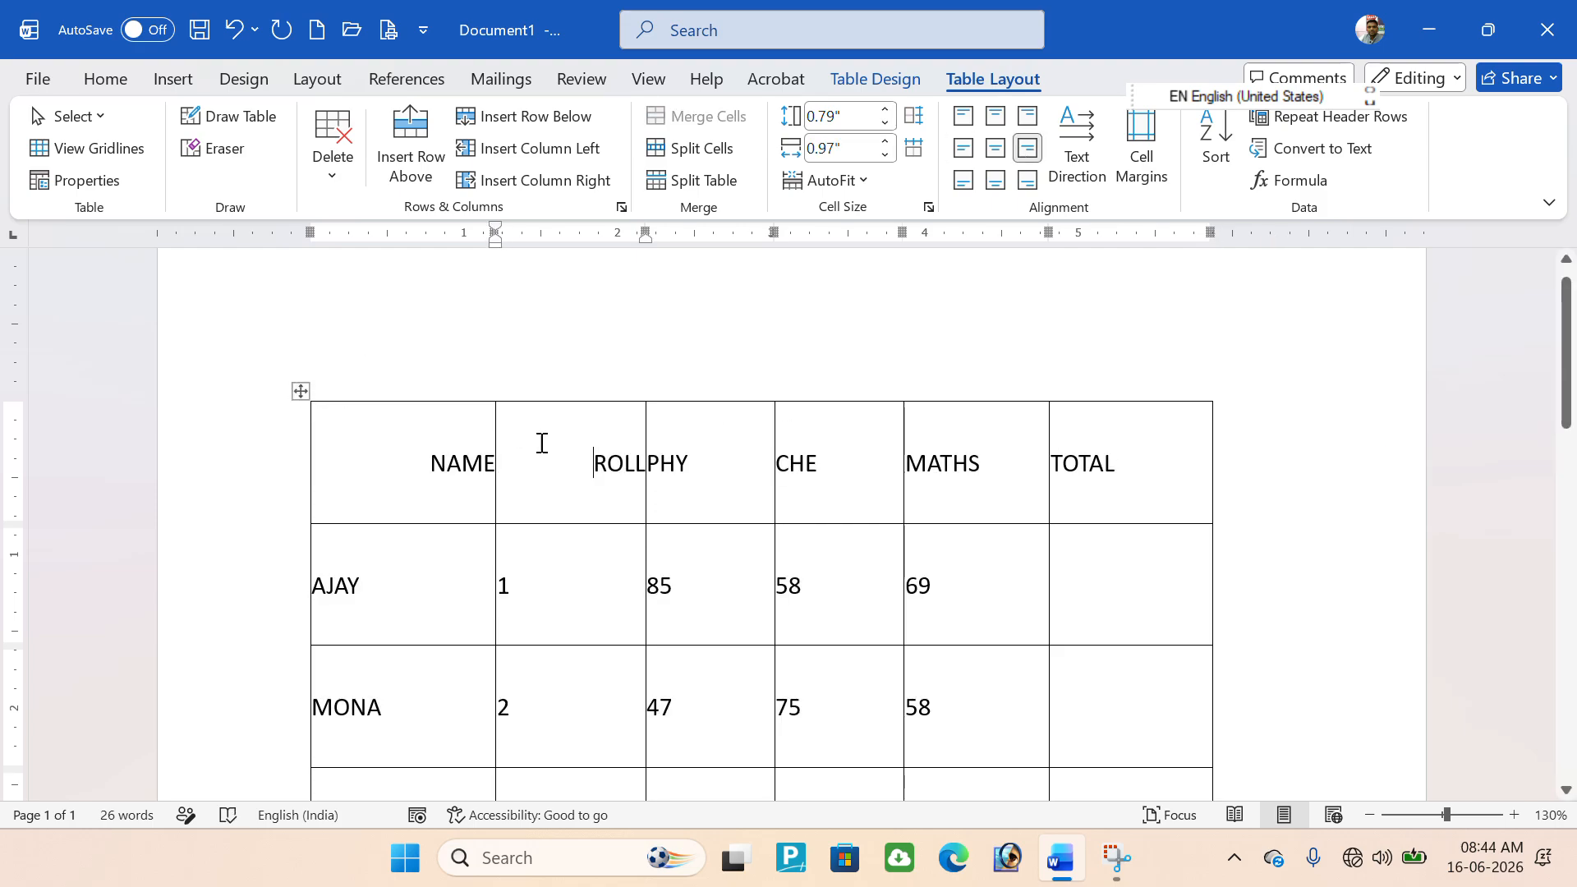
Set the table's default left and right cell margins to 0.05 inches each.
{"action": "left_click", "coordinate": [1142, 156]}
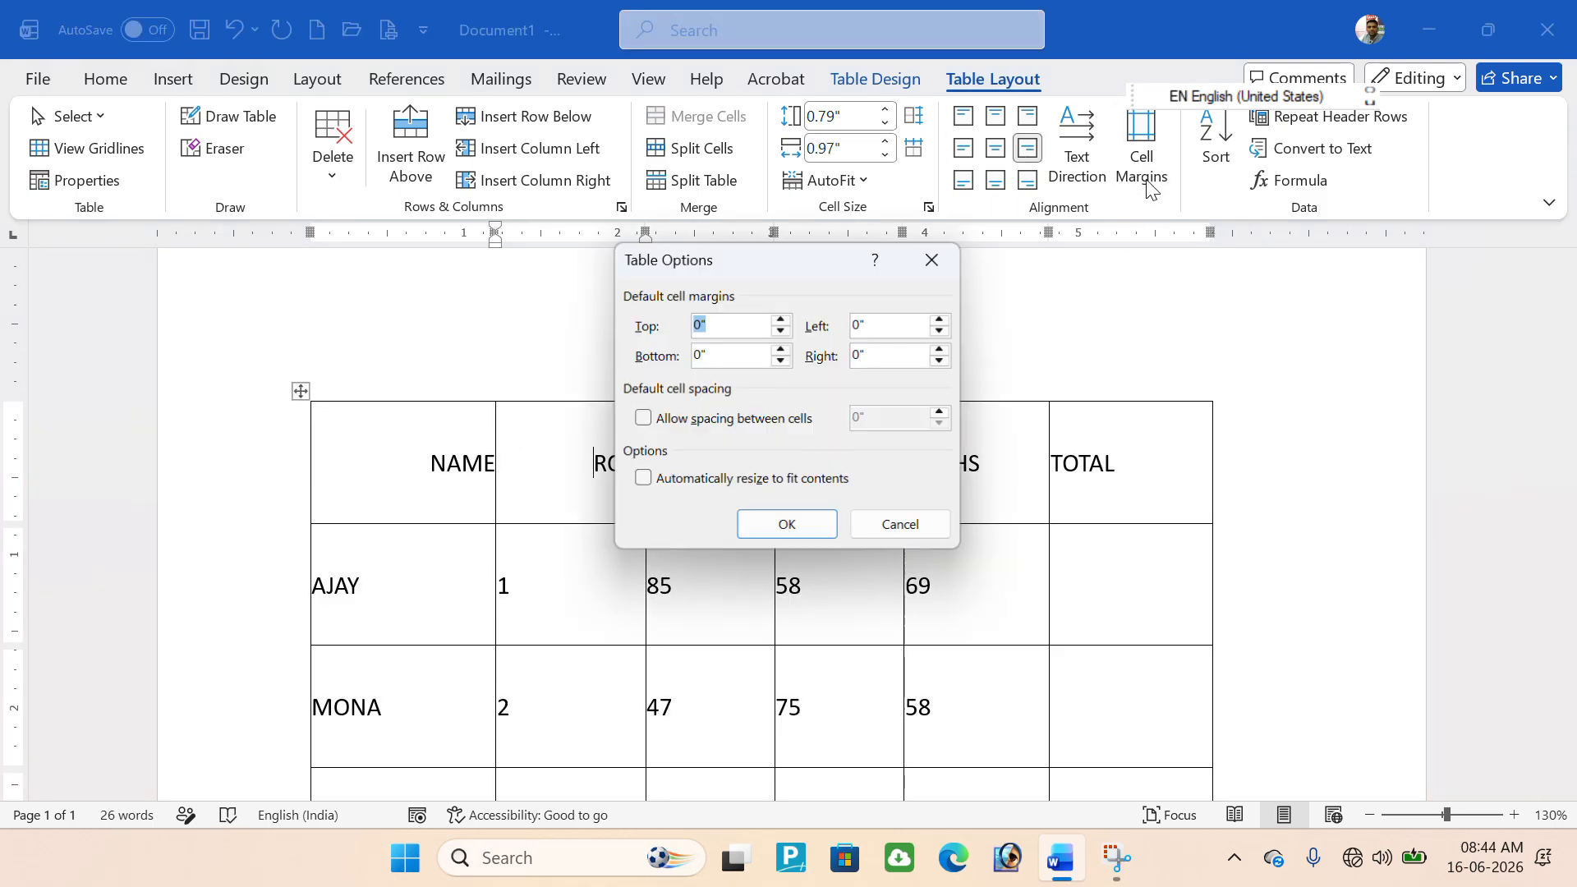
{"action": "left_click", "coordinate": [944, 320]}
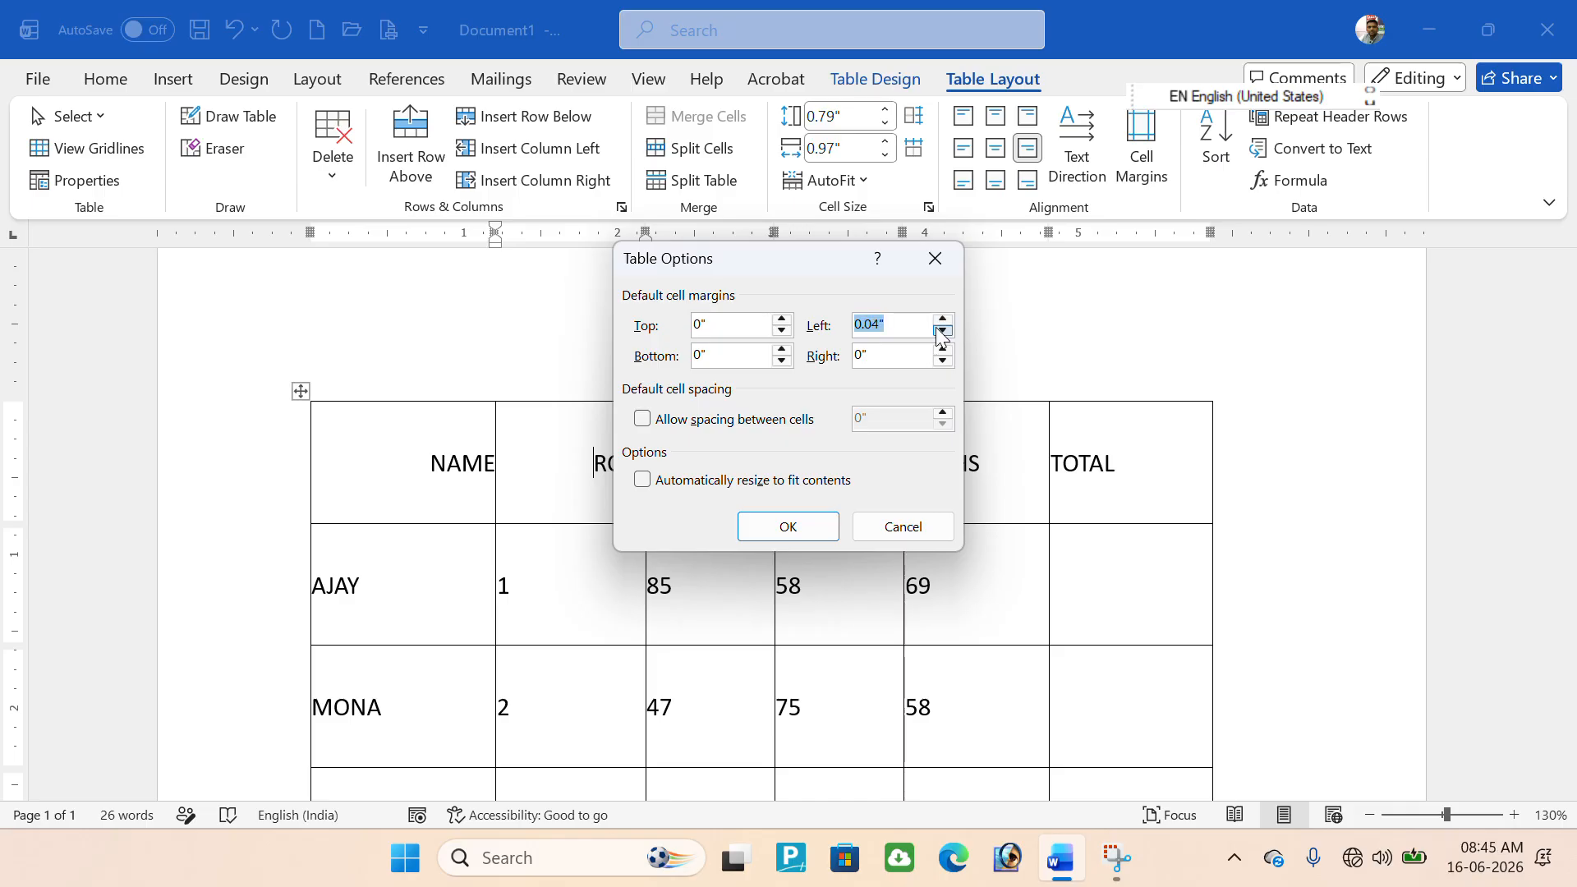
{"action": "left_click", "coordinate": [944, 350]}
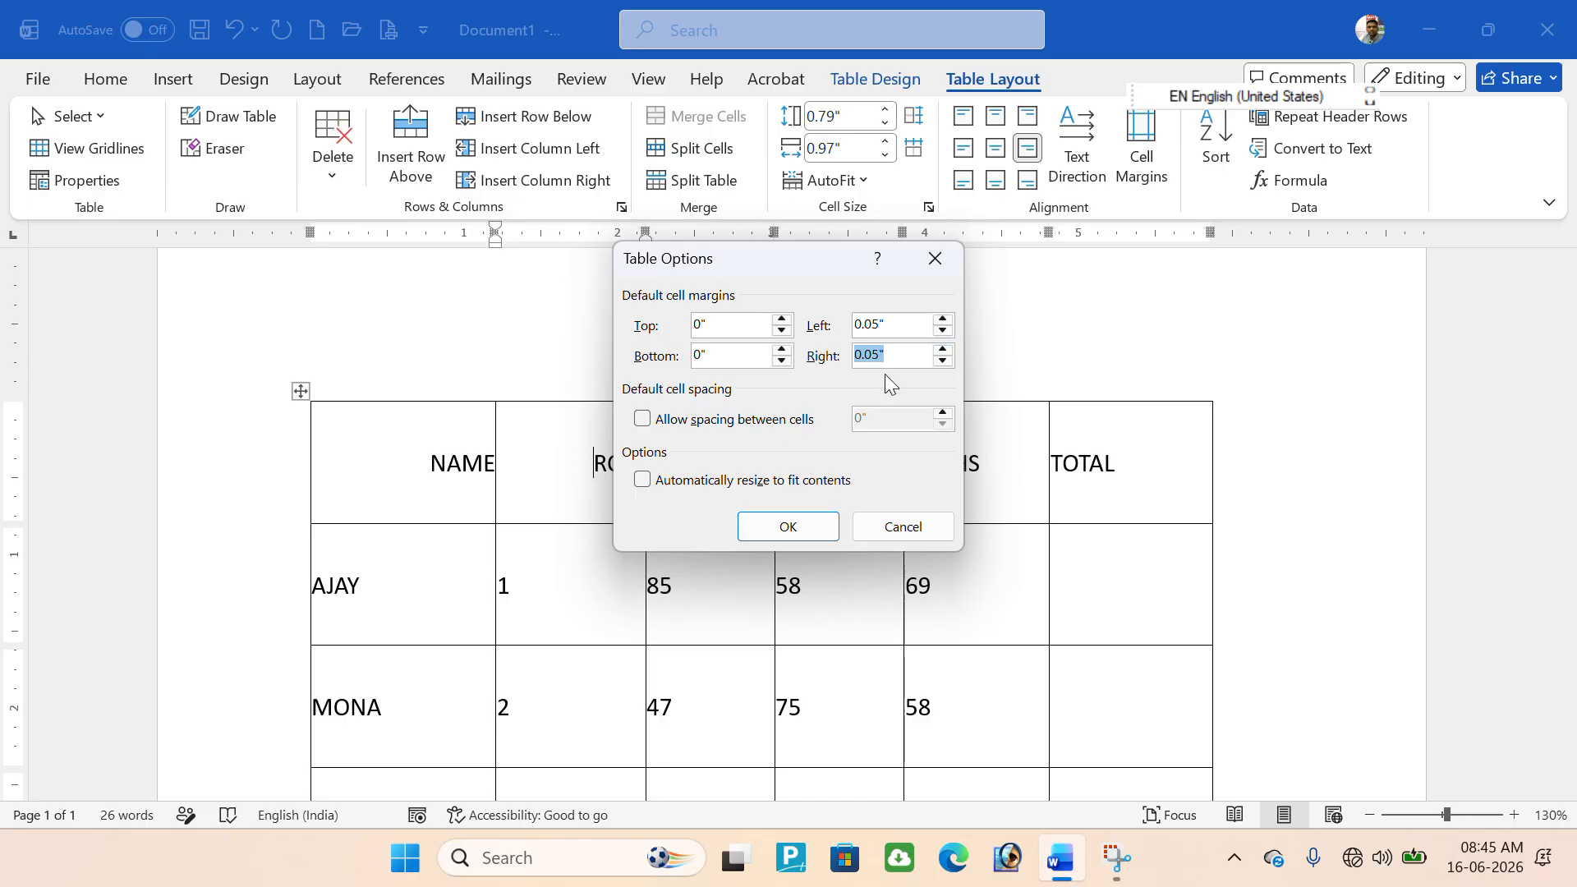
{"action": "left_click", "coordinate": [820, 526]}
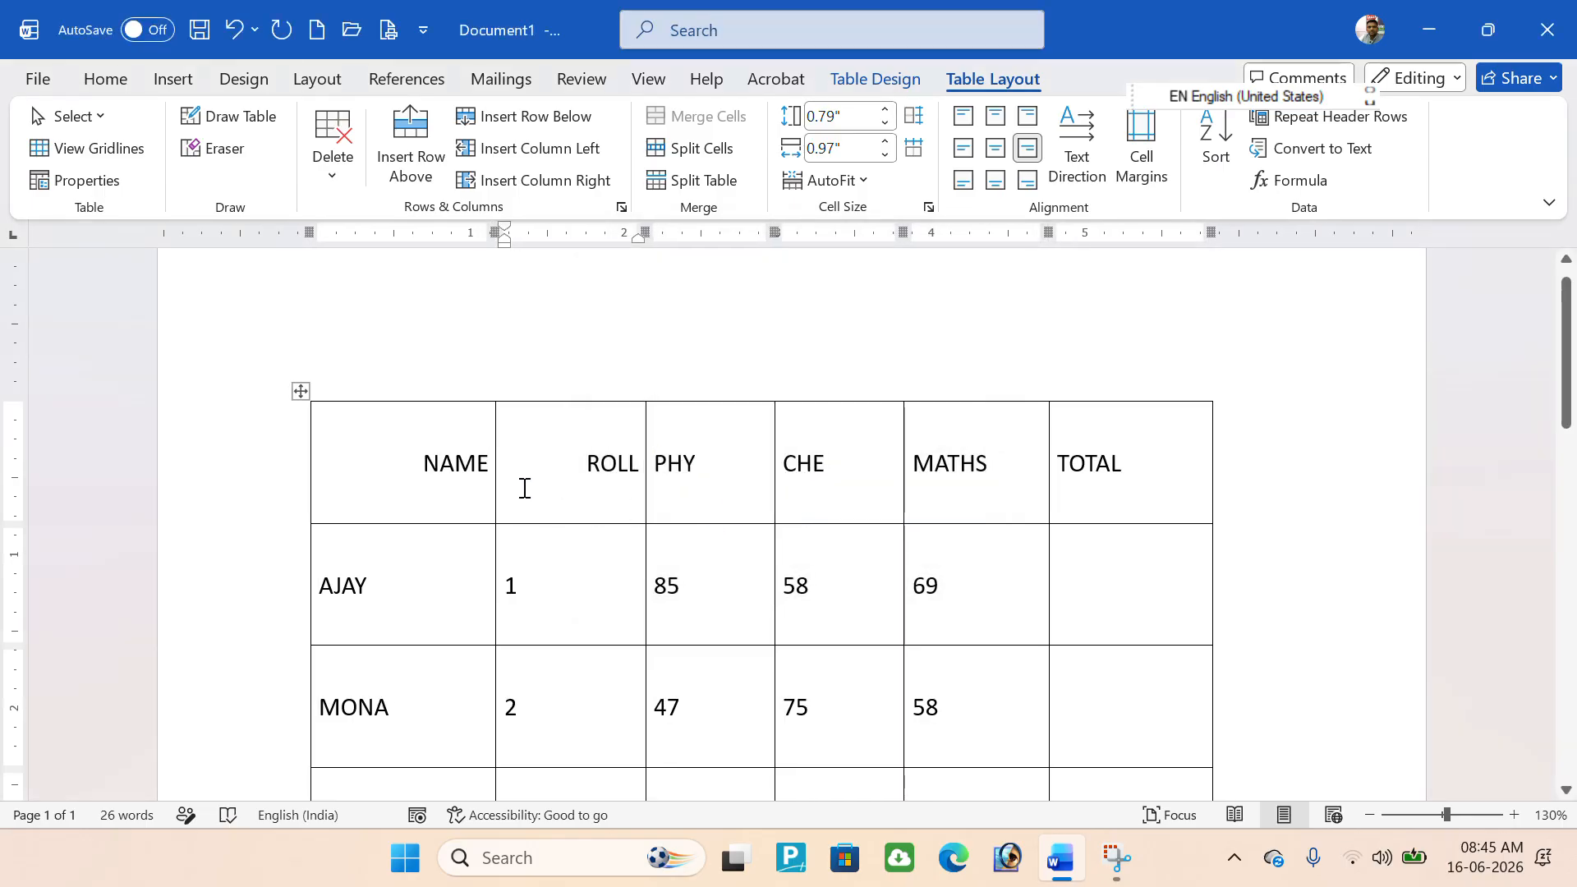
Align the ROLL heading and the text of the whole table Center Left.
{"action": "left_click", "coordinate": [963, 148]}
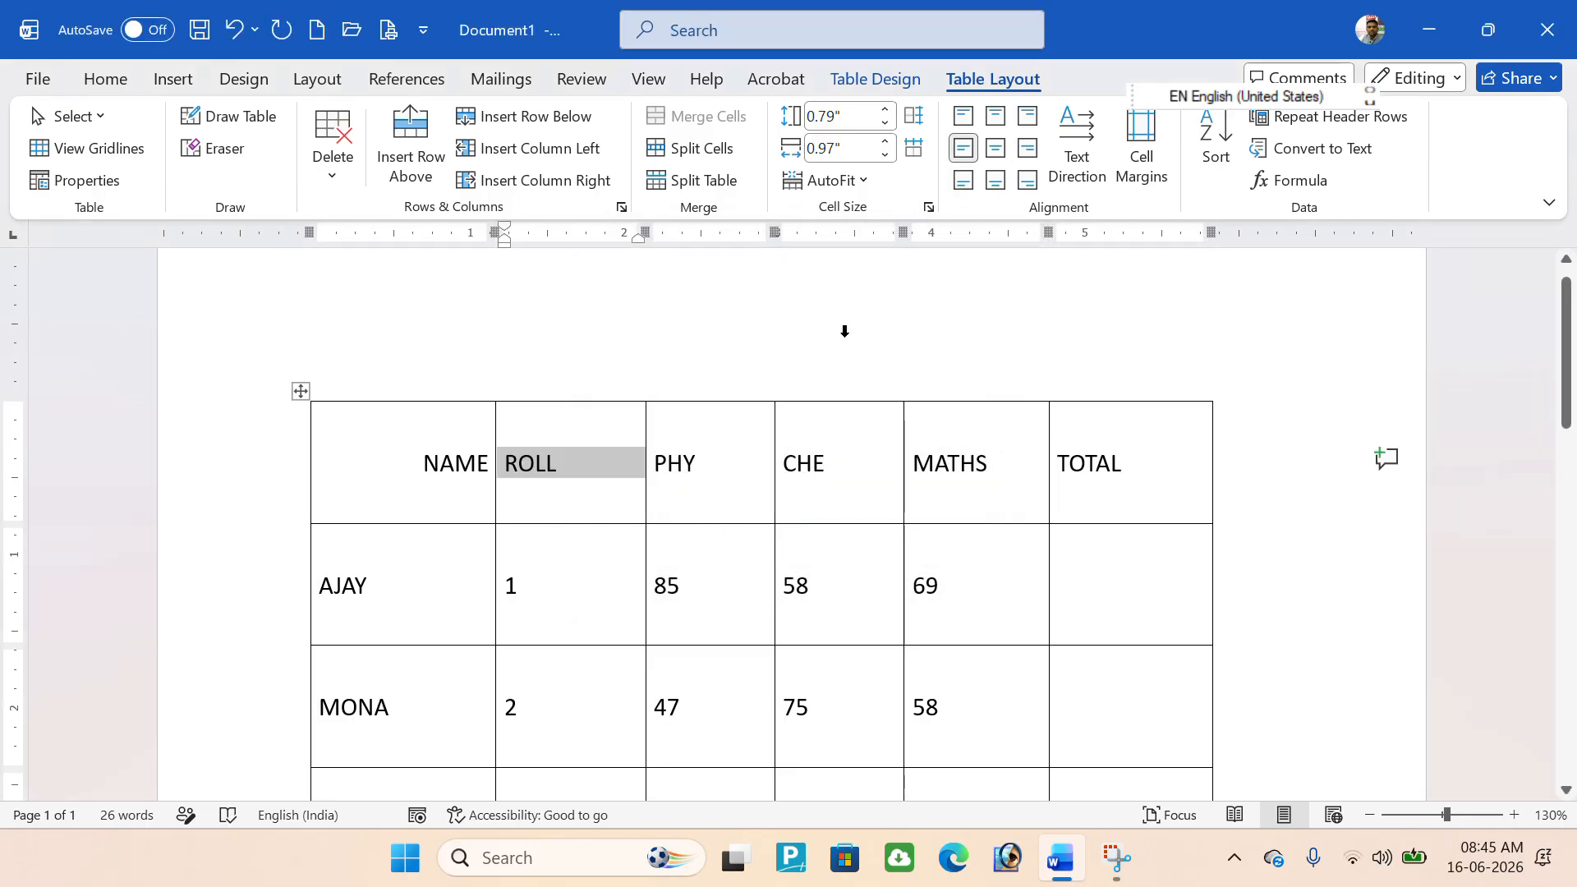
{"action": "left_click", "coordinate": [301, 391]}
{"action": "left_click", "coordinate": [962, 152]}
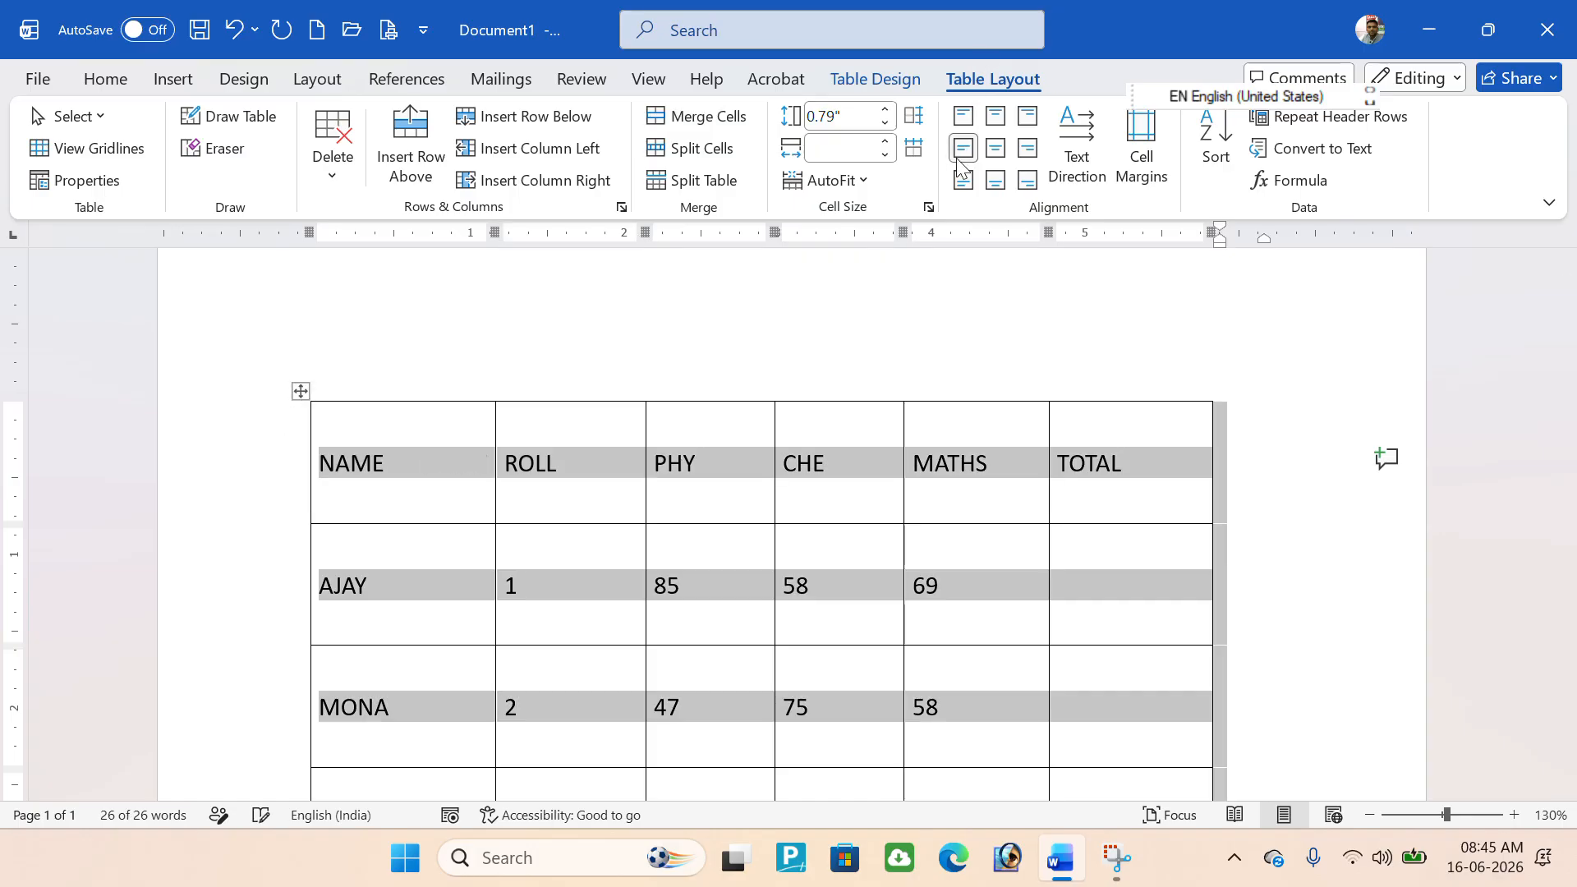
{"action": "left_click", "coordinate": [311, 473]}
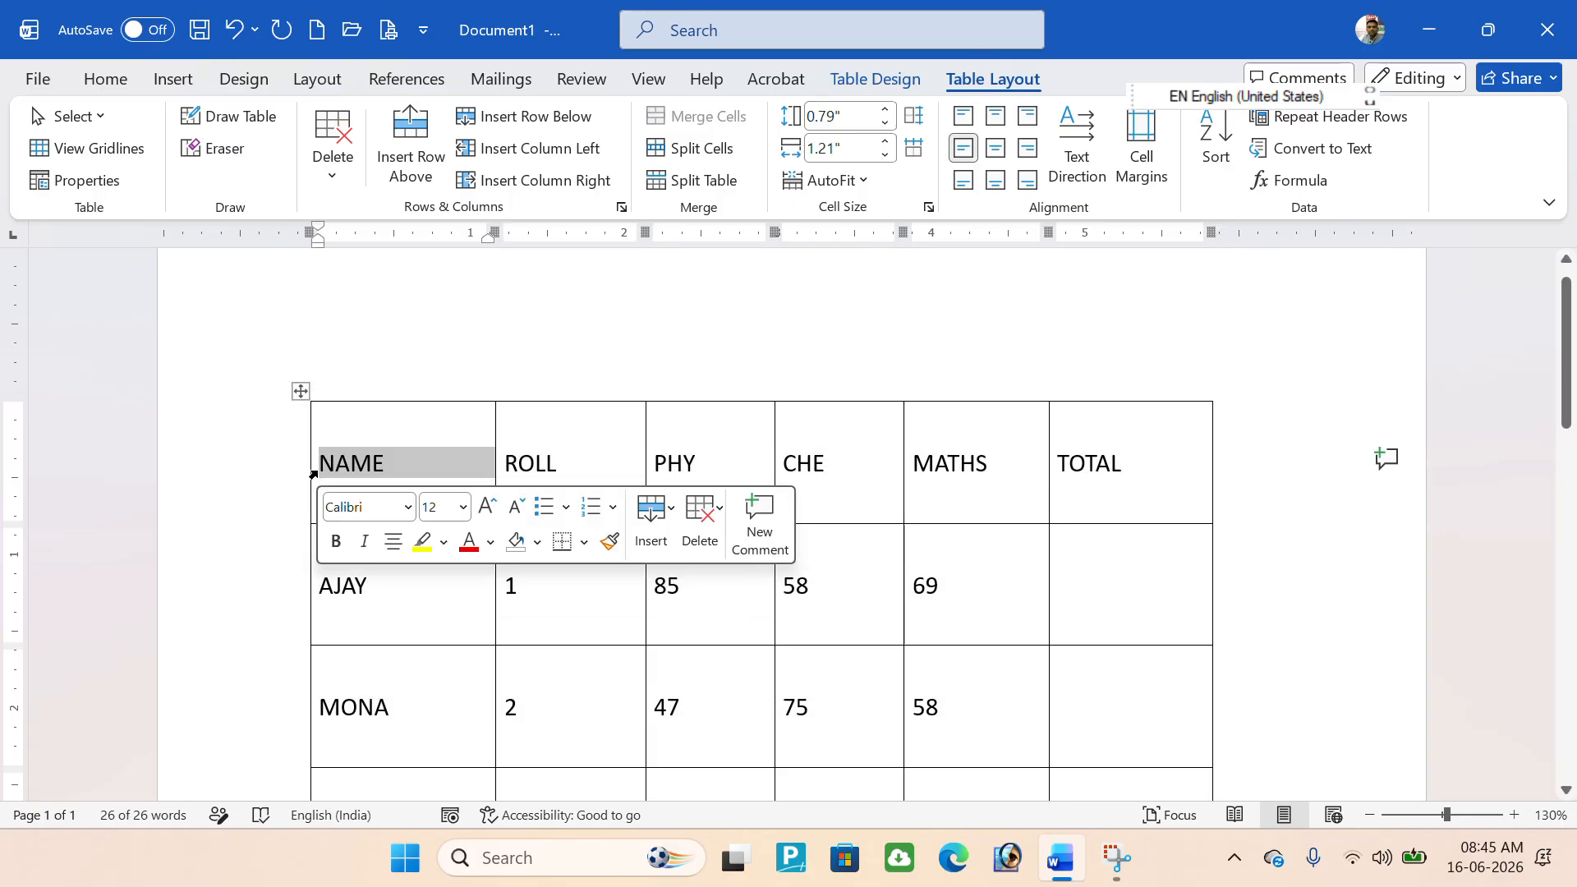
{"action": "left_click", "coordinate": [324, 461]}
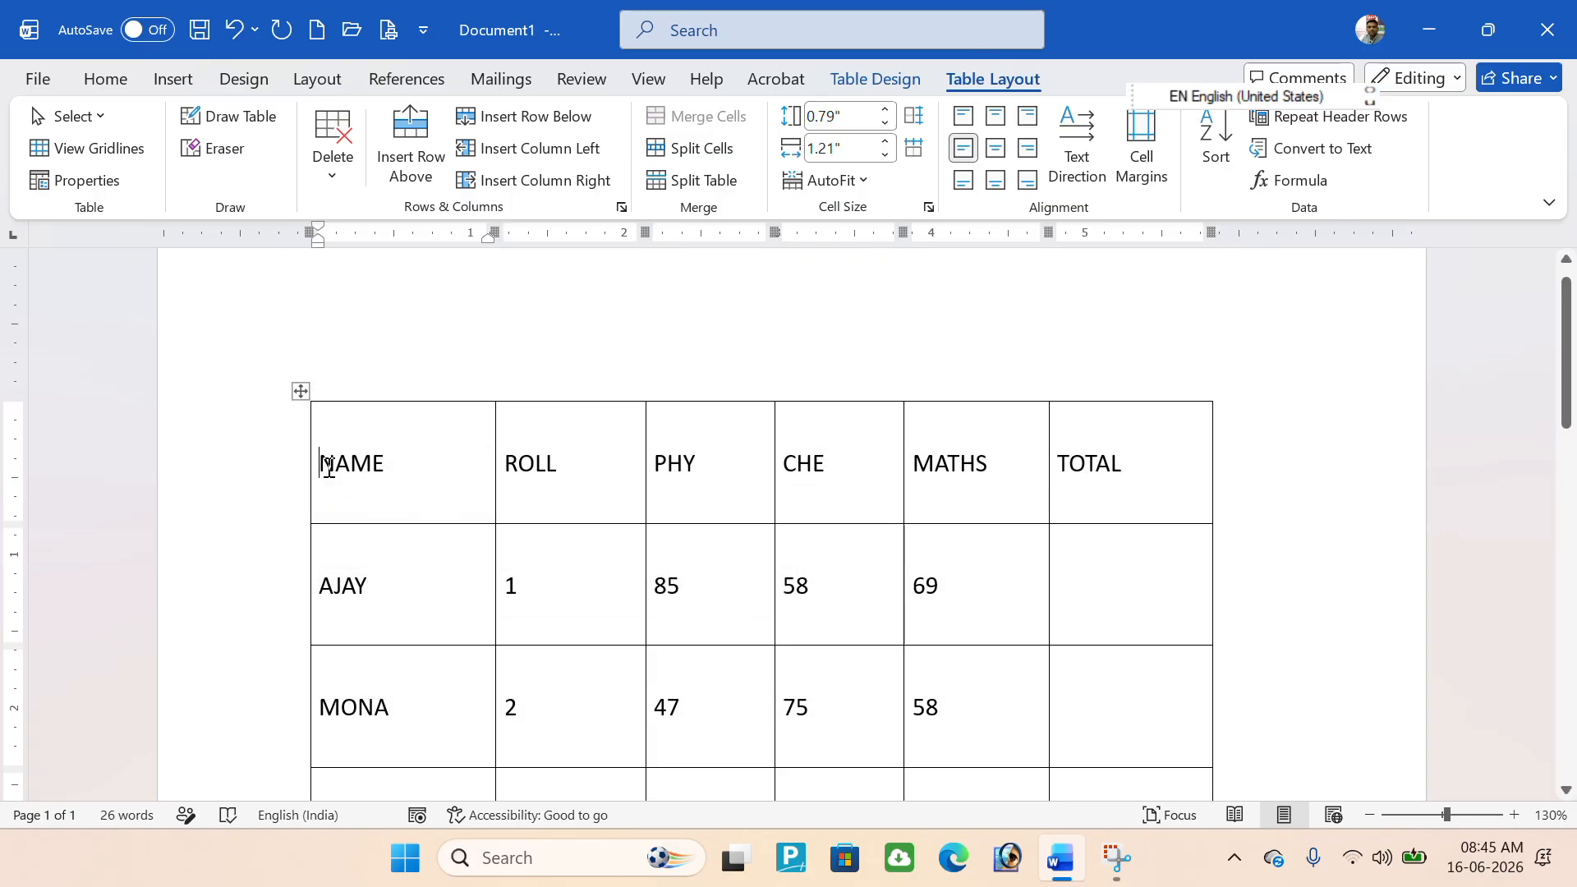
Try all nine cell alignments on the whole table, from top to bottom, and settle on Align Center.
{"action": "left_click", "coordinate": [301, 391]}
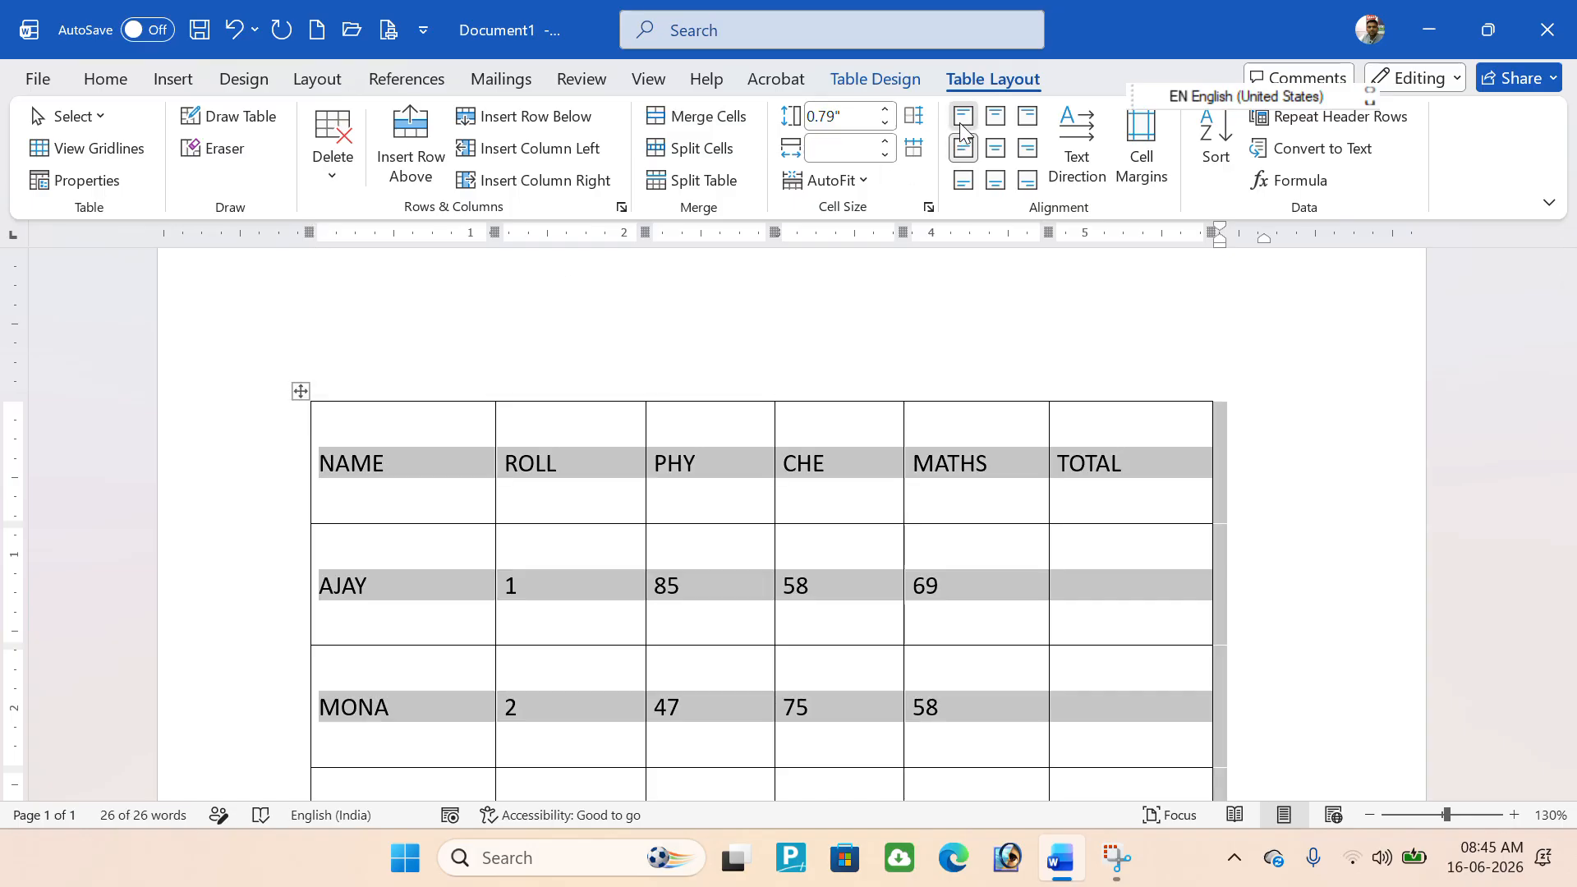
{"action": "left_click", "coordinate": [963, 123]}
{"action": "left_click", "coordinate": [996, 119]}
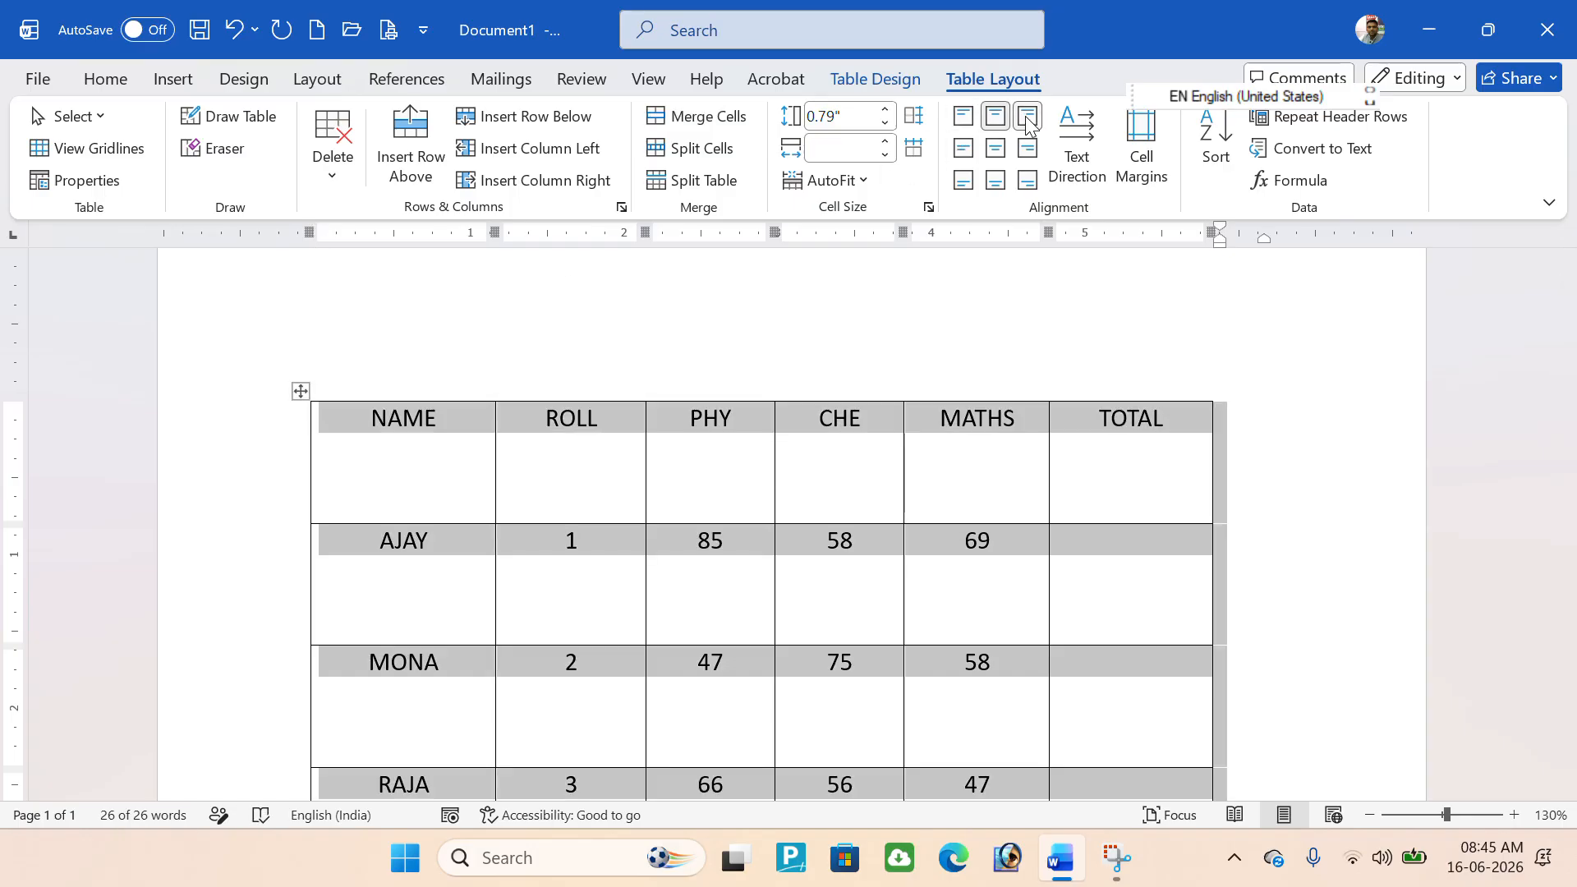
{"action": "left_click", "coordinate": [1028, 120]}
{"action": "left_click", "coordinate": [963, 148]}
{"action": "left_click", "coordinate": [995, 148]}
{"action": "left_click", "coordinate": [1027, 148]}
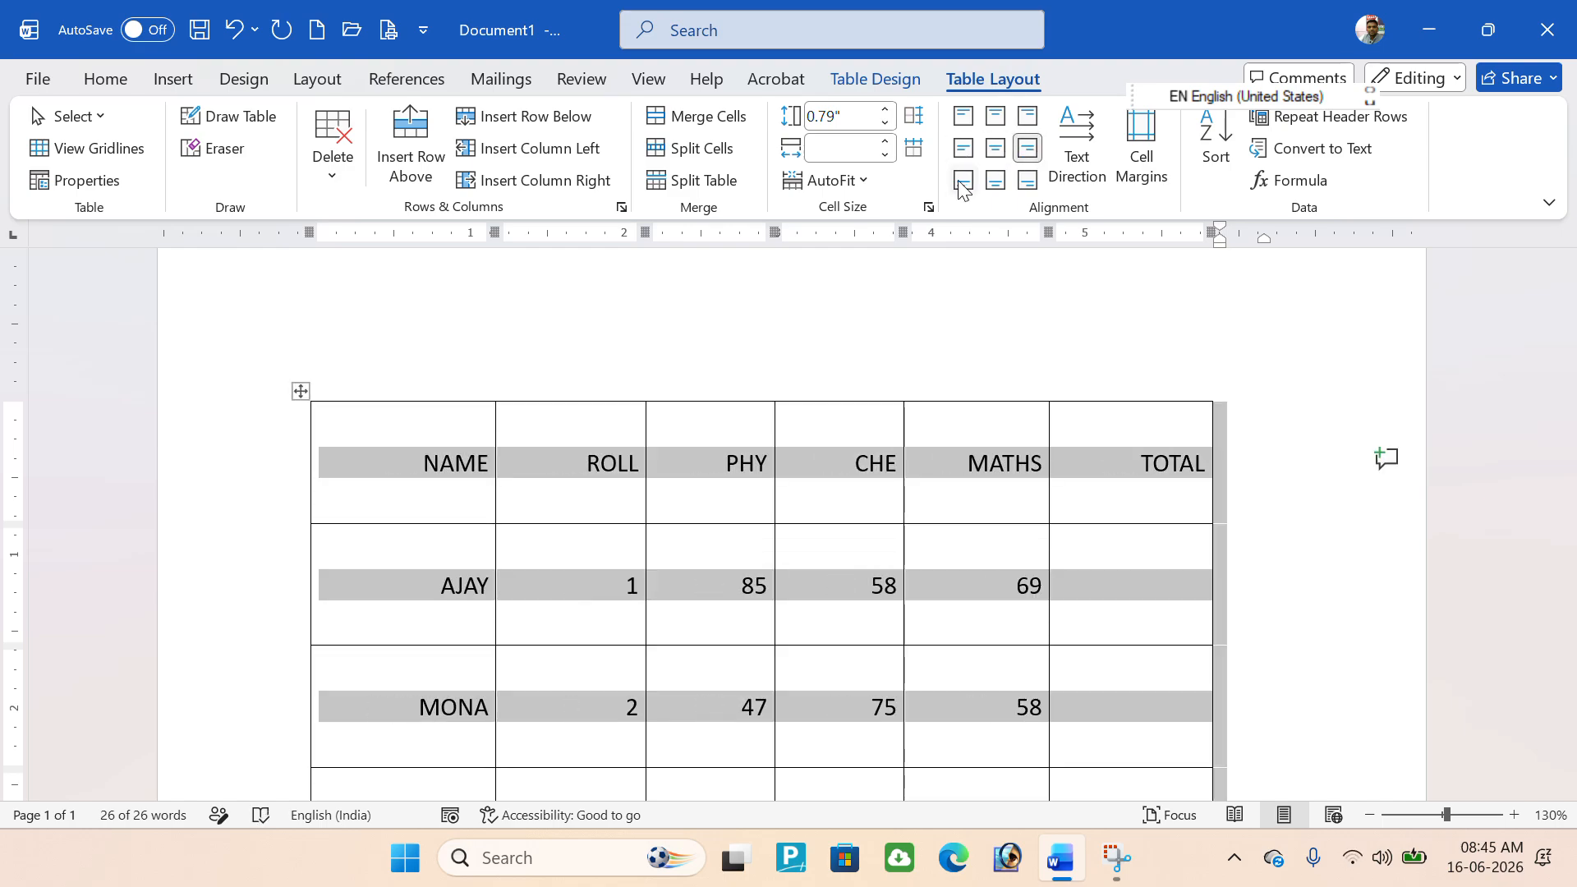
{"action": "left_click", "coordinate": [963, 179]}
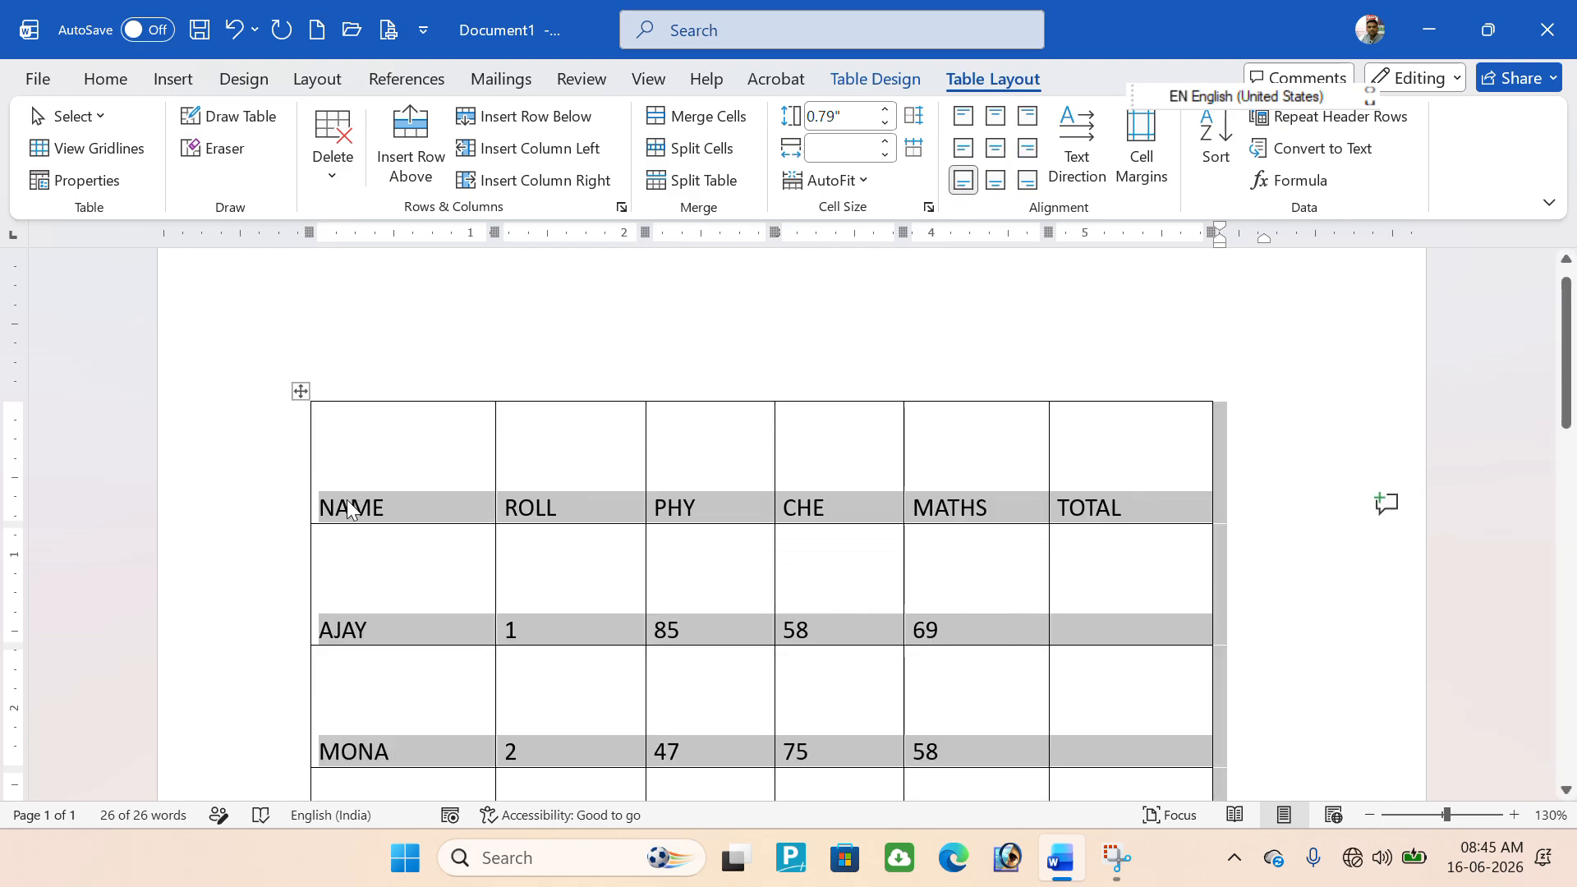
{"action": "left_click", "coordinate": [996, 180]}
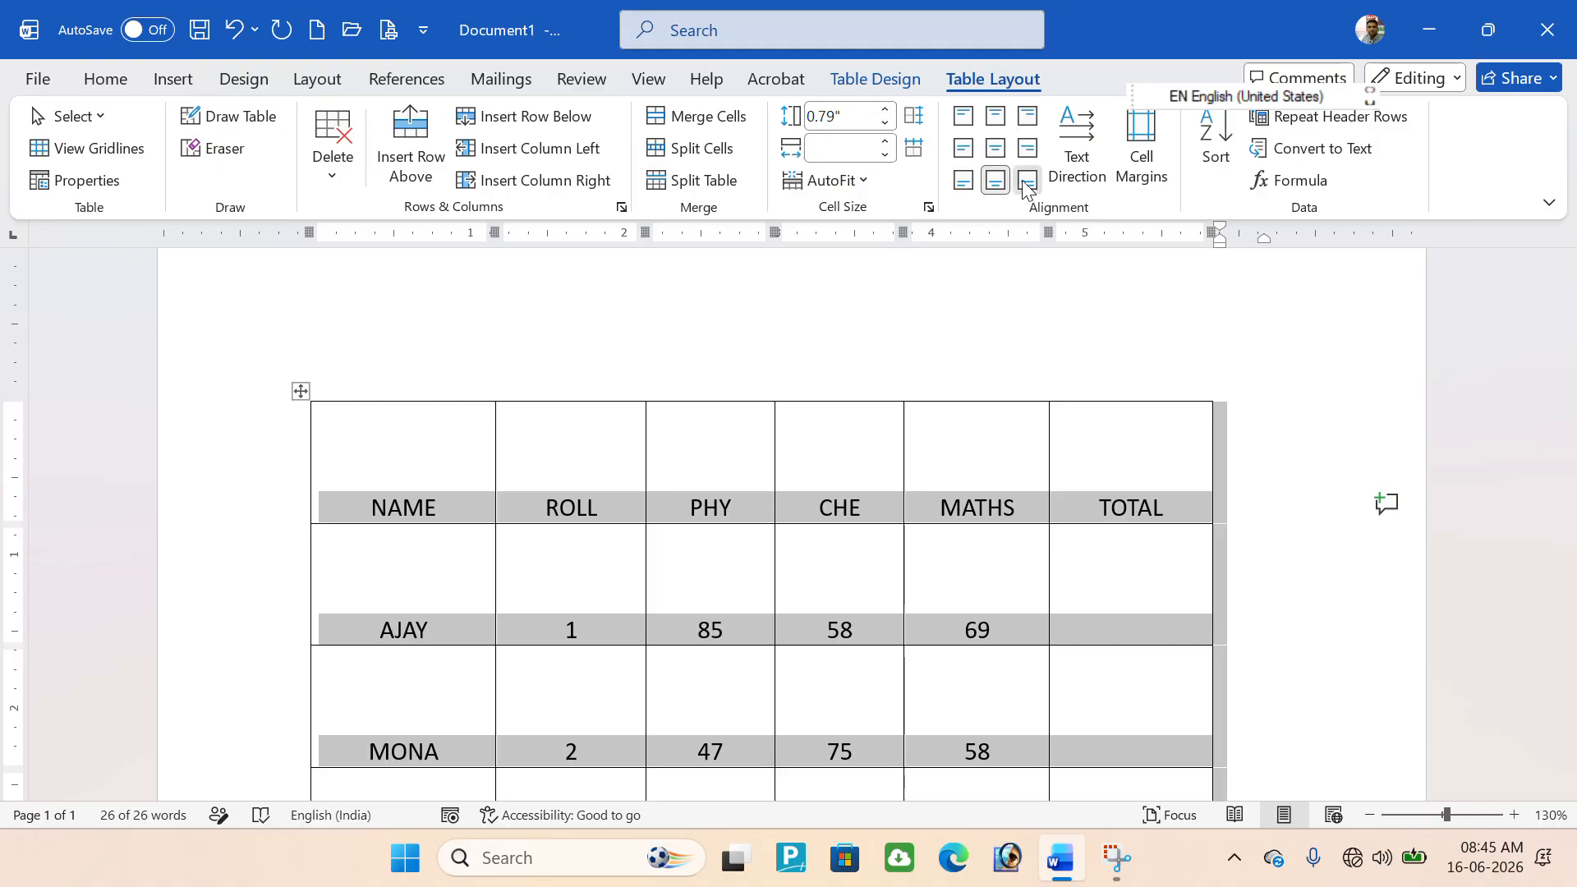
{"action": "left_click", "coordinate": [1027, 183]}
{"action": "left_click", "coordinate": [995, 148]}
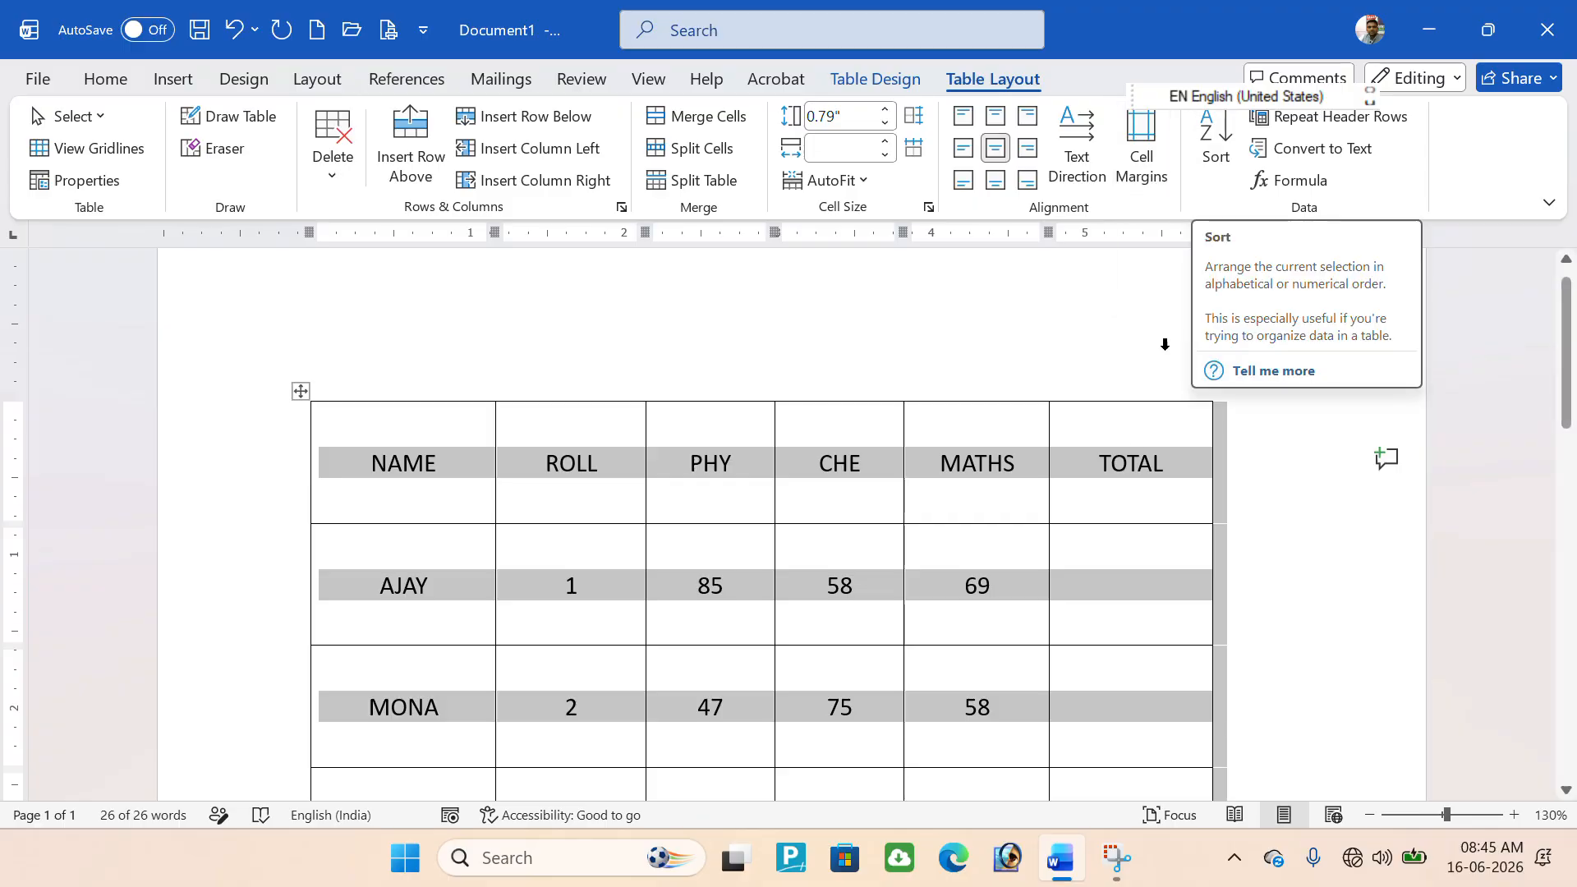
Try narrowing all columns of the table to 0.11 inches, and undo the width change.
{"action": "scroll", "coordinate": [1122, 491], "scroll_direction": "down", "scroll_amount": 5}
{"action": "scroll", "coordinate": [1133, 481], "scroll_direction": "up", "scroll_amount": 1}
{"action": "scroll", "coordinate": [1134, 477], "scroll_direction": "up", "scroll_amount": 2}
{"action": "scroll", "coordinate": [1134, 475], "scroll_direction": "up", "scroll_amount": 3}
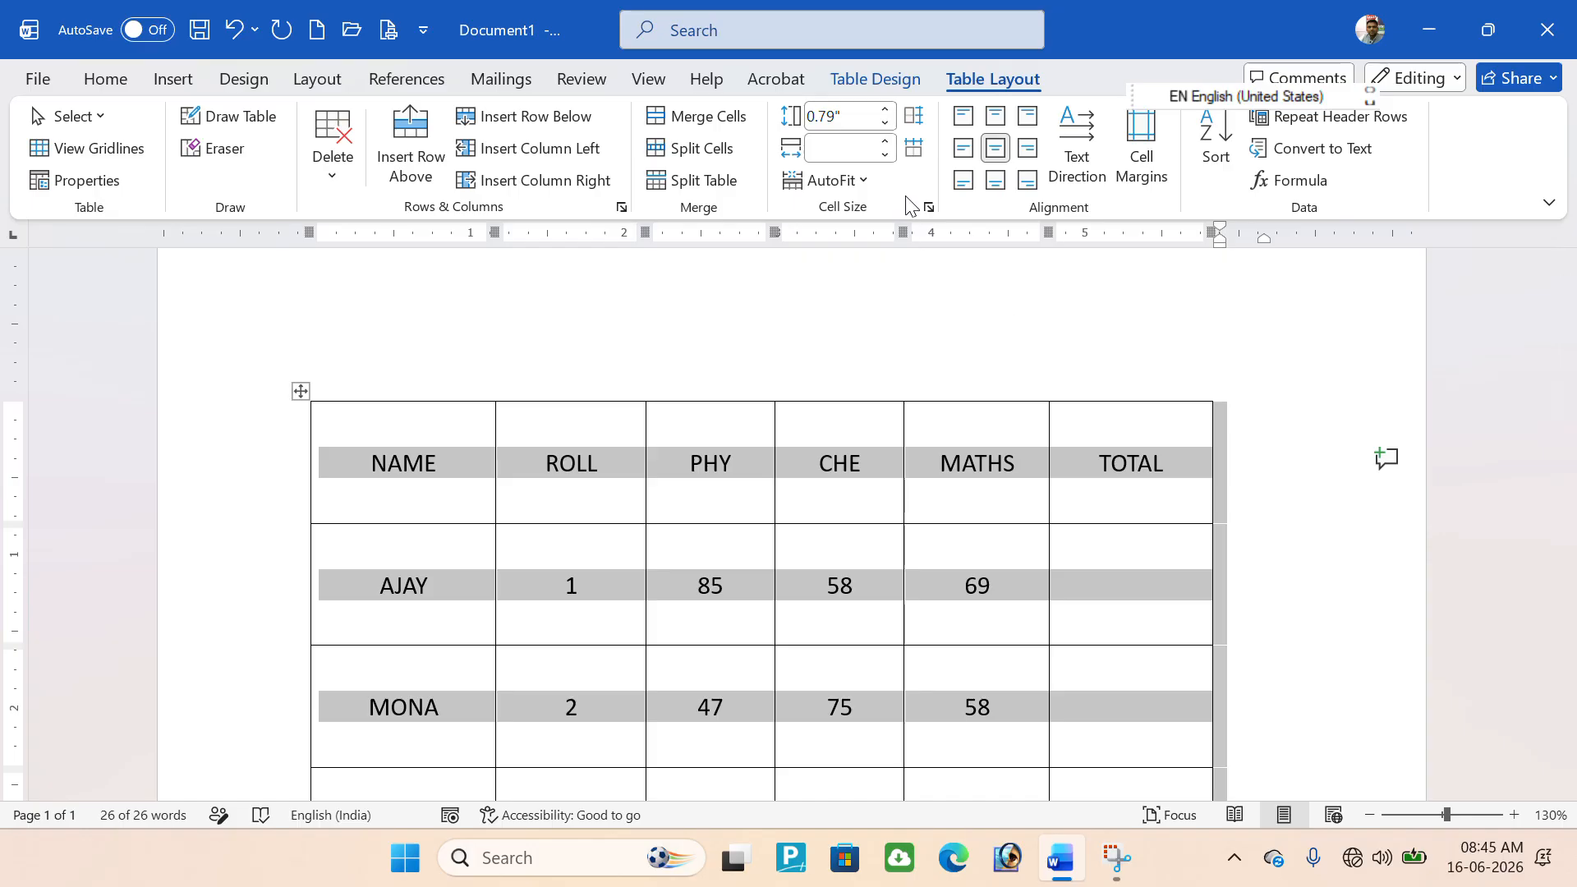
{"action": "left_click", "coordinate": [885, 155]}
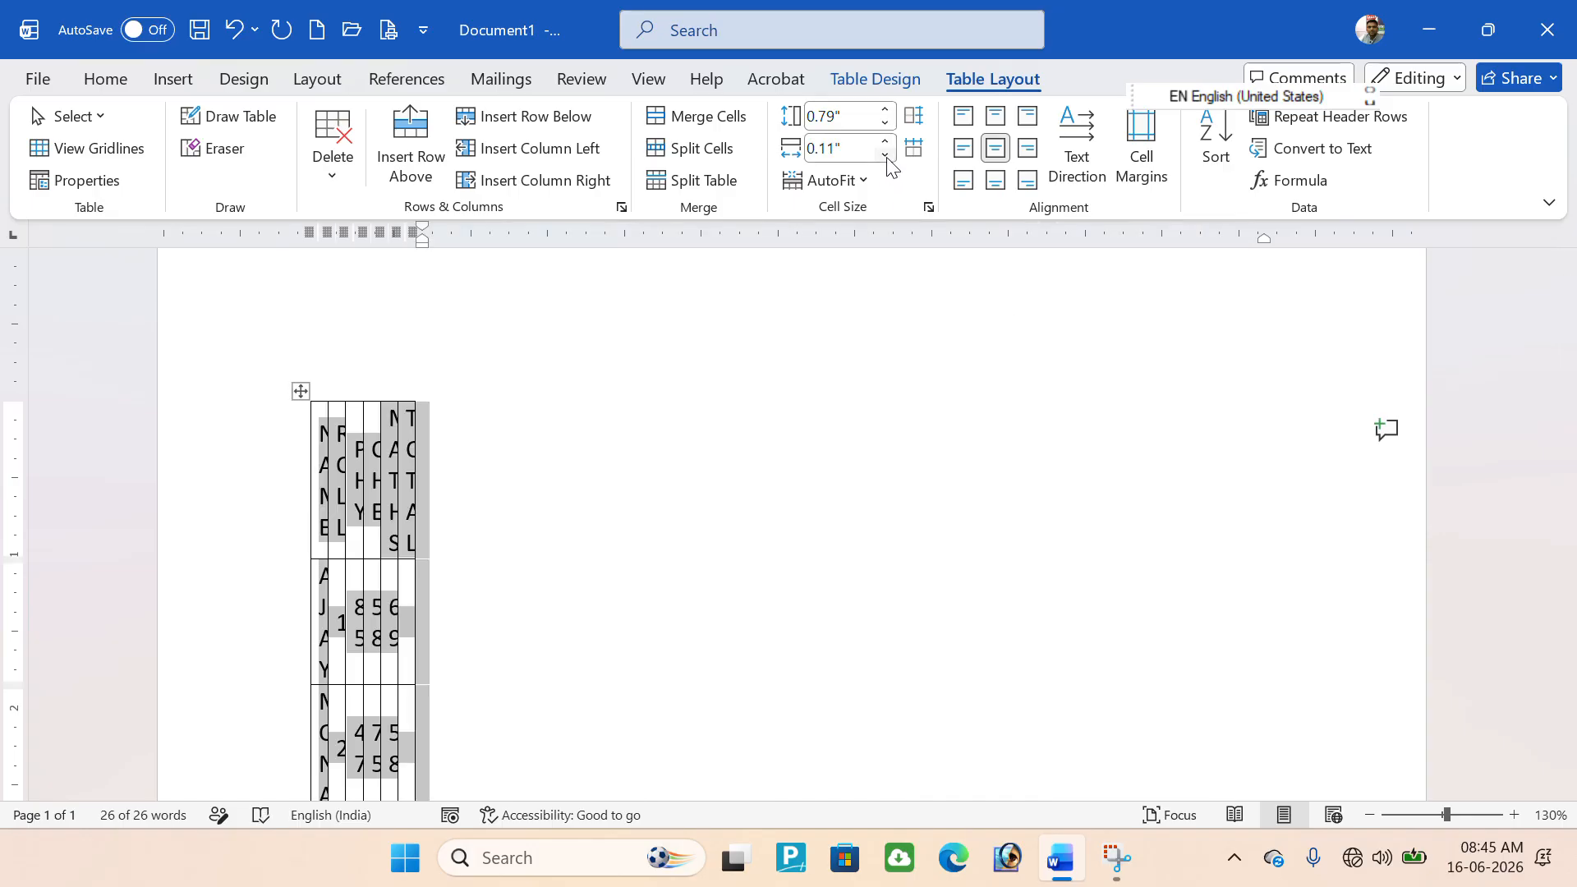
{"action": "key", "text": "ctrl+z"}
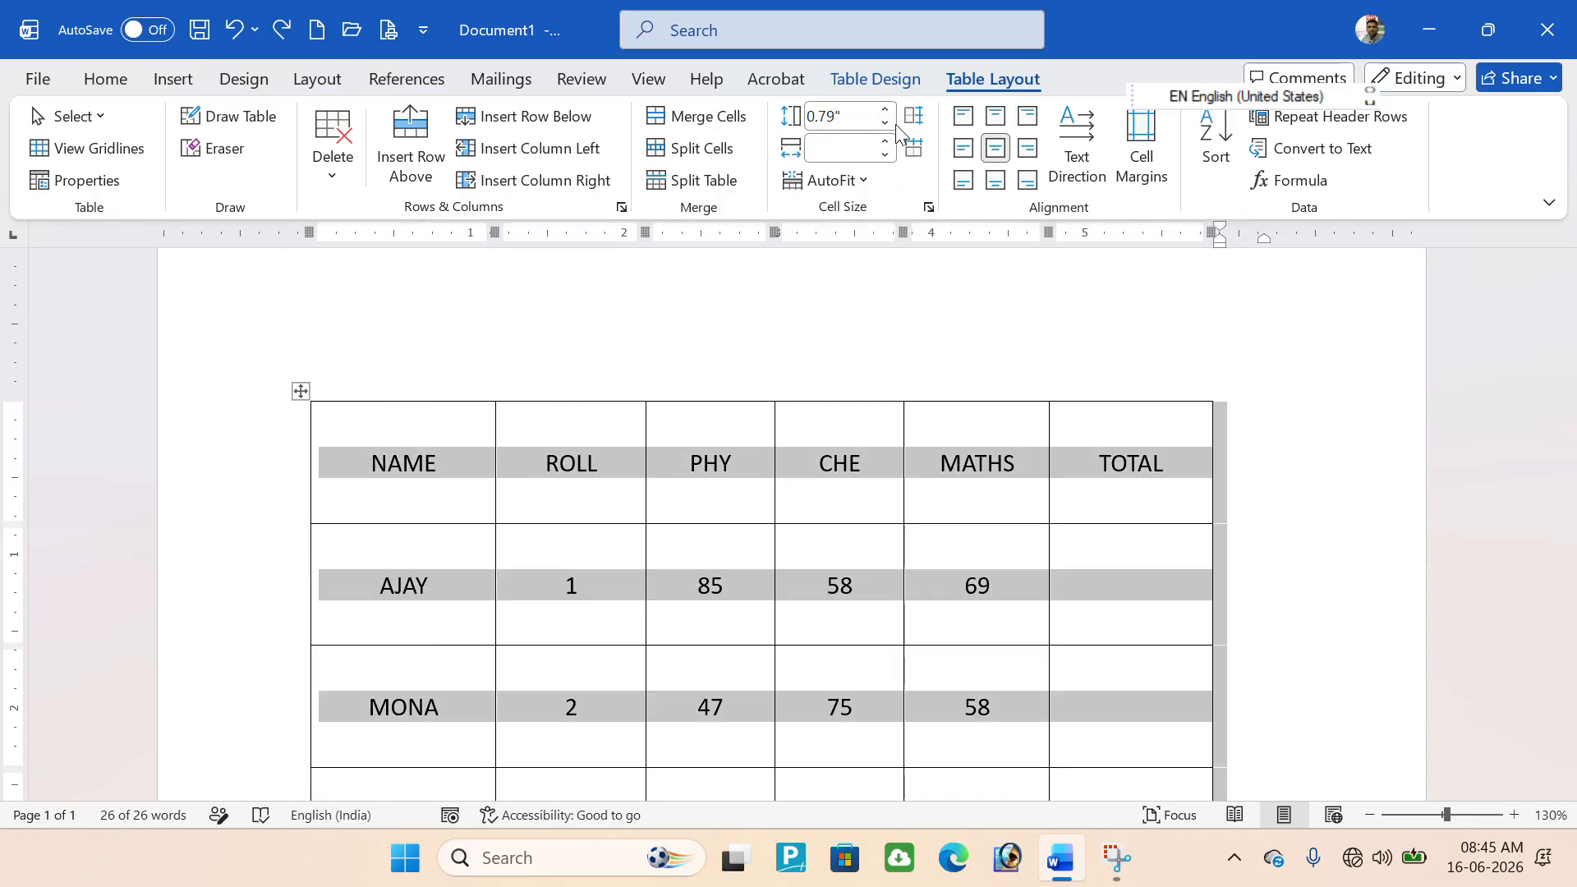
Reduce the height of all table rows to 0.3 inches.
{"action": "left_click", "coordinate": [888, 122]}
{"action": "left_click", "coordinate": [887, 122]}
{"action": "left_click", "coordinate": [887, 123]}
{"action": "left_click", "coordinate": [887, 122]}
{"action": "left_click", "coordinate": [887, 123]}
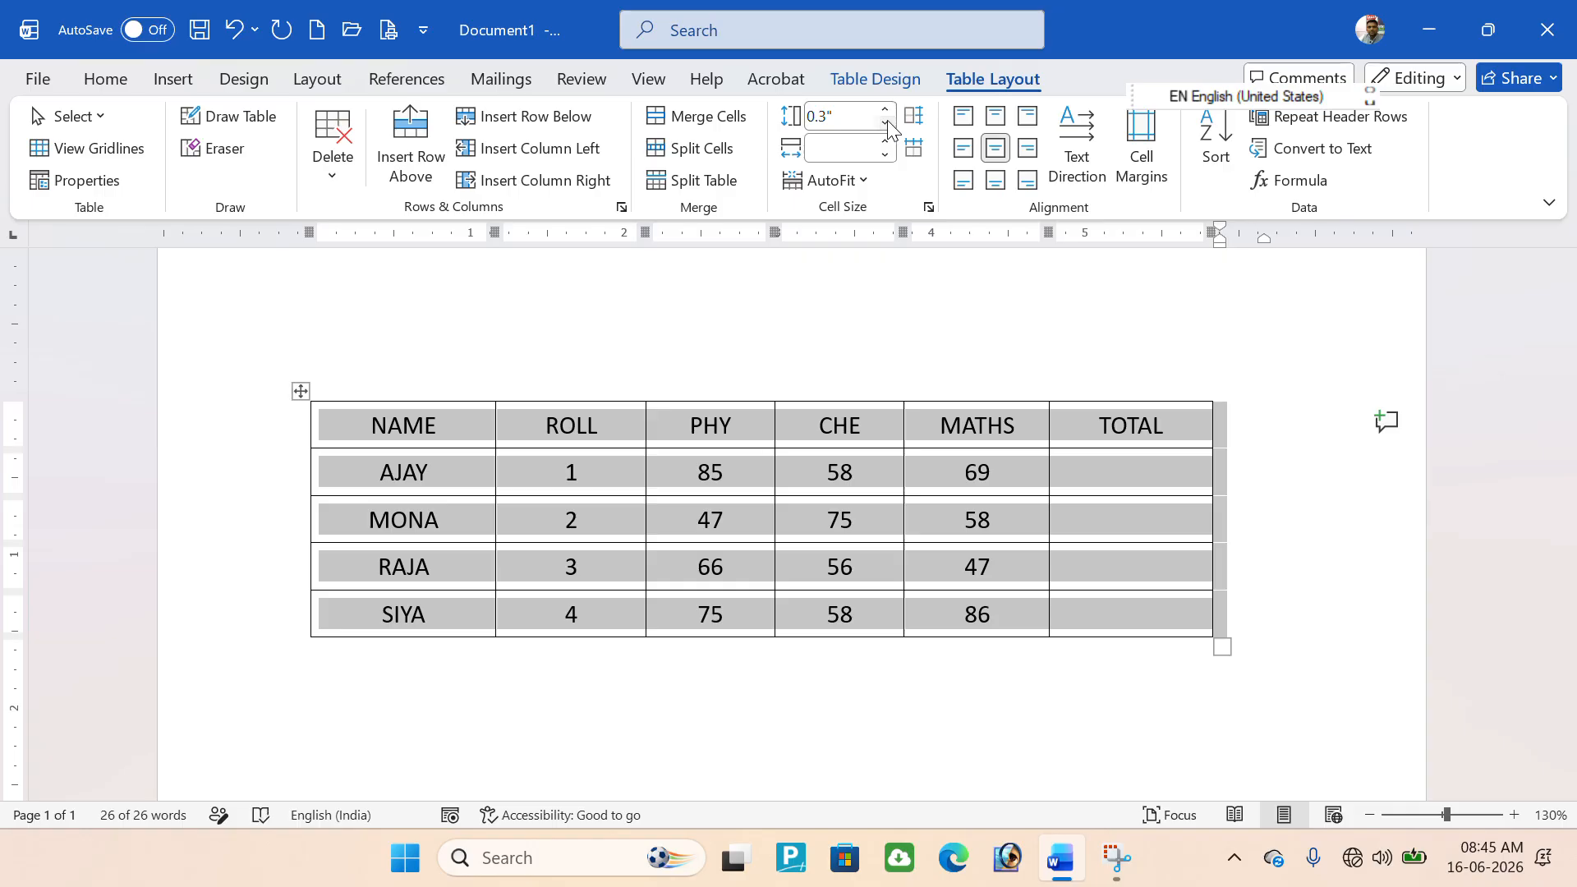
{"action": "left_click", "coordinate": [1098, 488]}
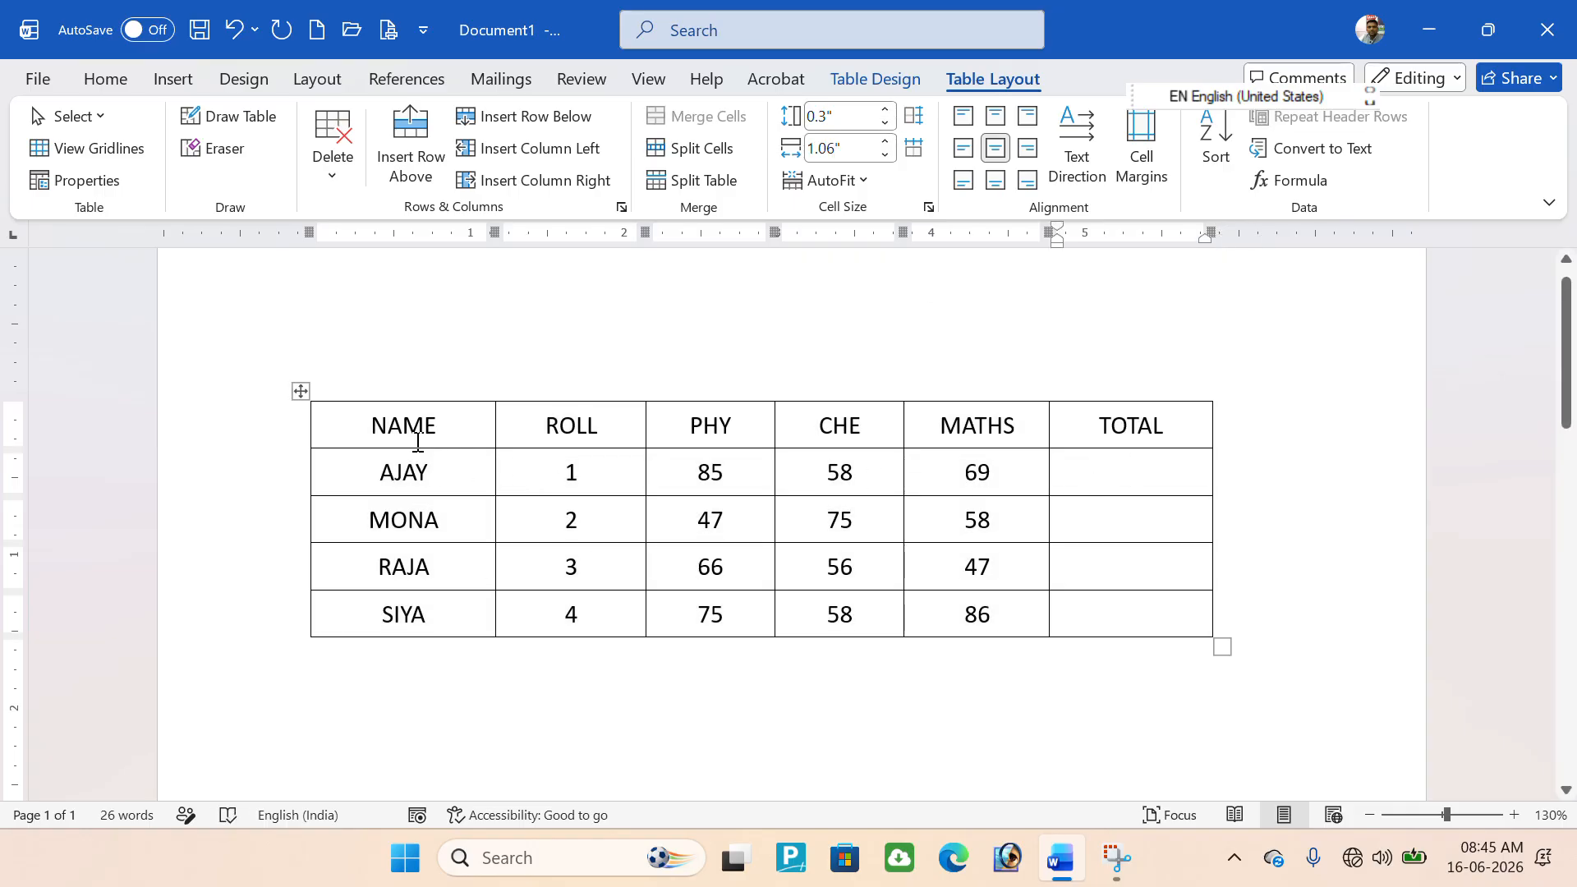
Sort the whole table by NAME as text in ascending order, treating the first row as a header.
{"action": "left_click", "coordinate": [301, 391]}
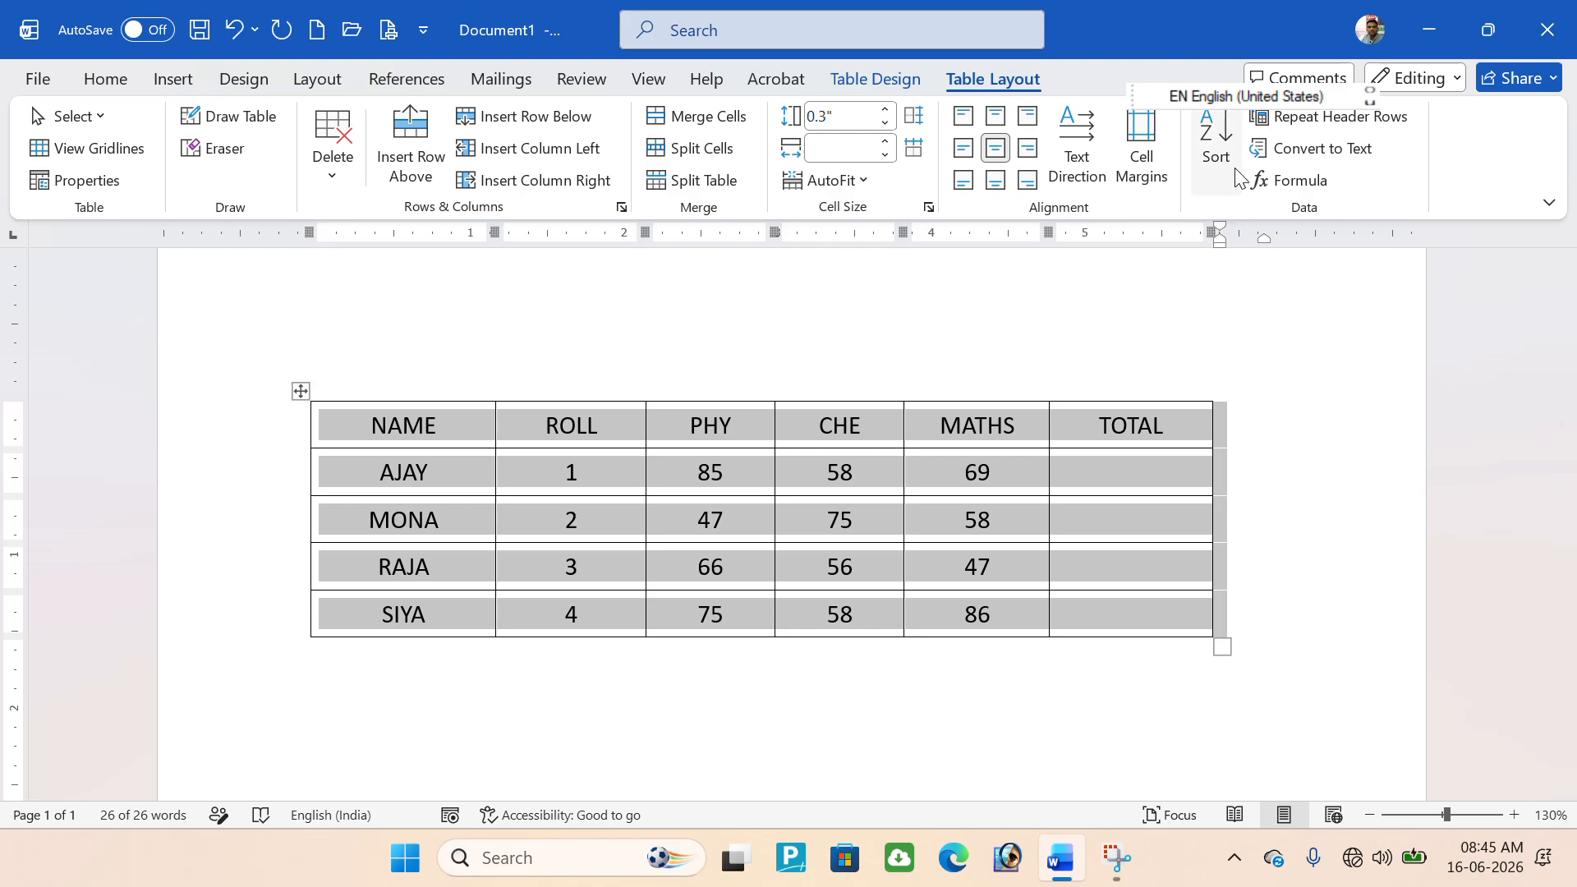
{"action": "left_click", "coordinate": [1216, 136]}
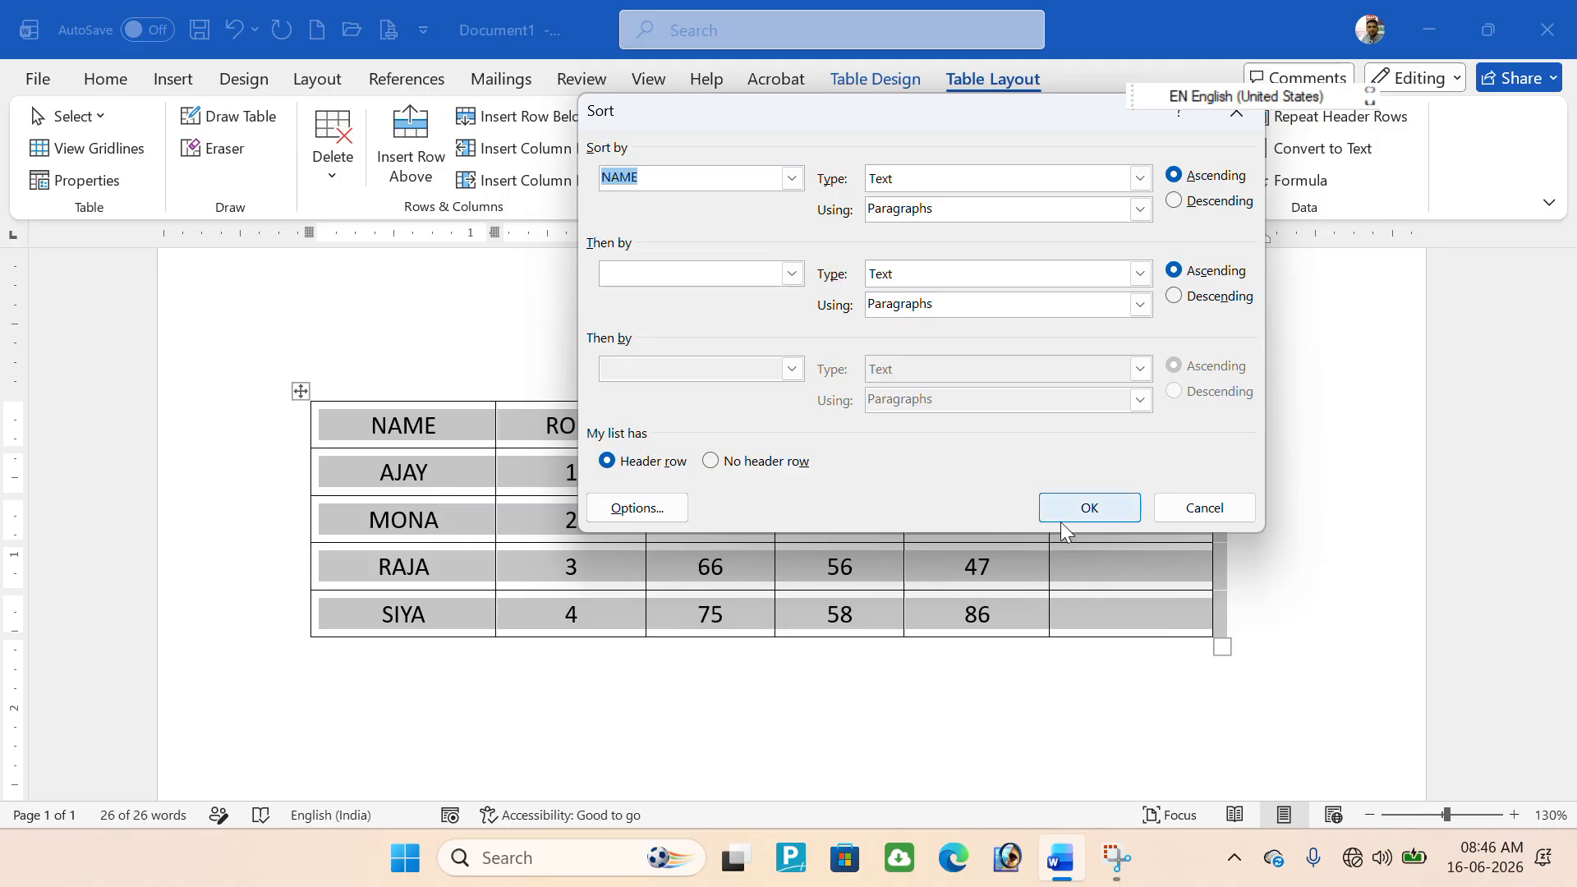
{"action": "left_click", "coordinate": [1102, 511]}
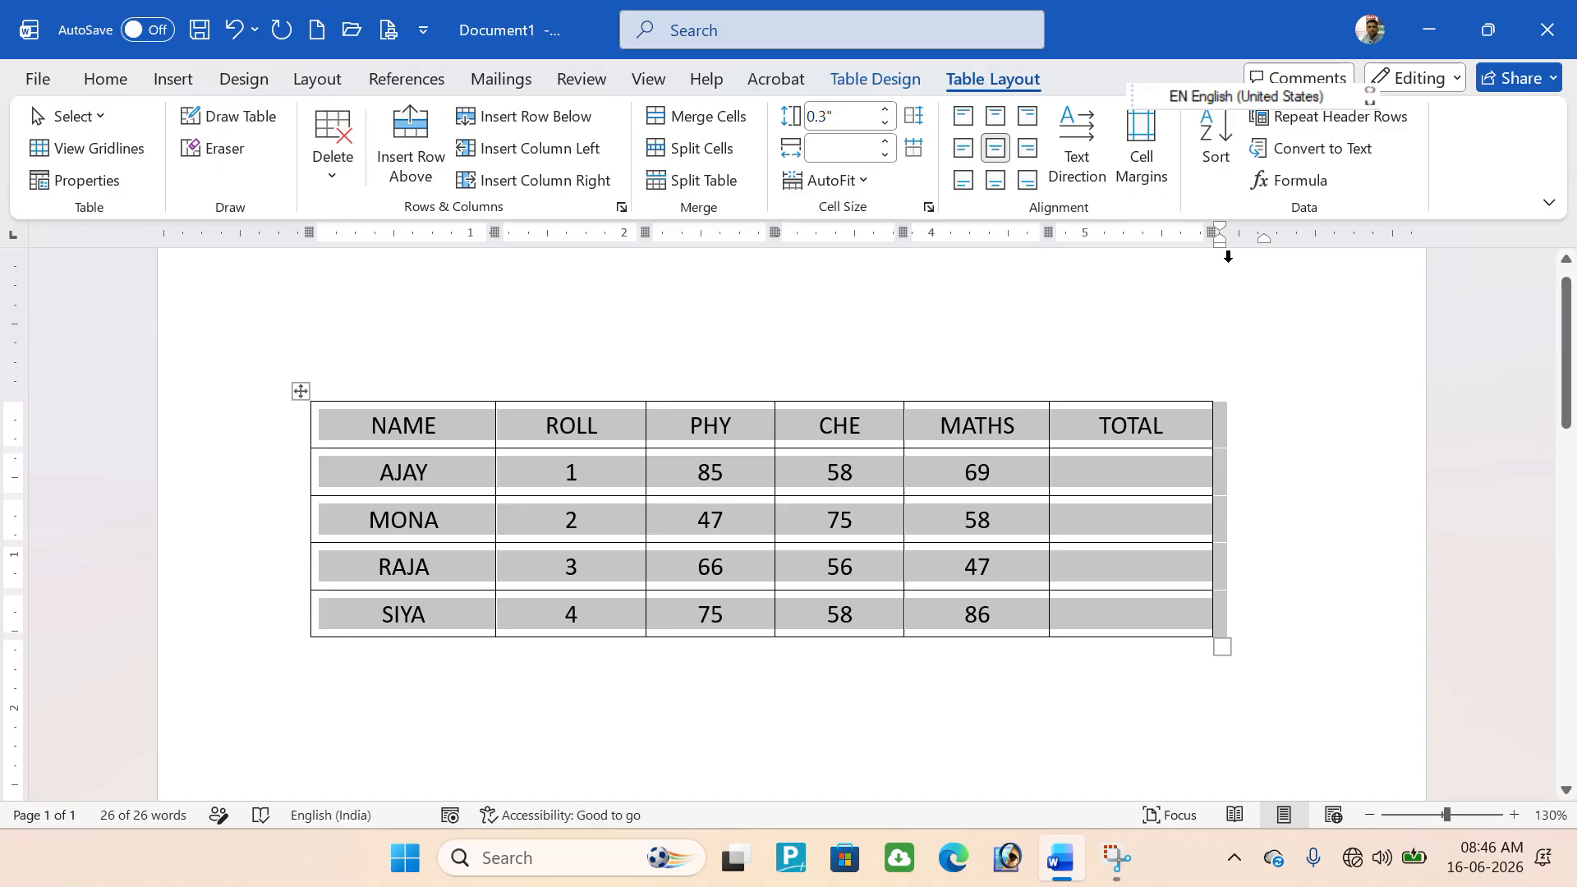
Sort the table by NAME in descending order with the header row kept, and check the reordered student rows.
{"action": "left_click", "coordinate": [1218, 149]}
{"action": "left_click", "coordinate": [1188, 207]}
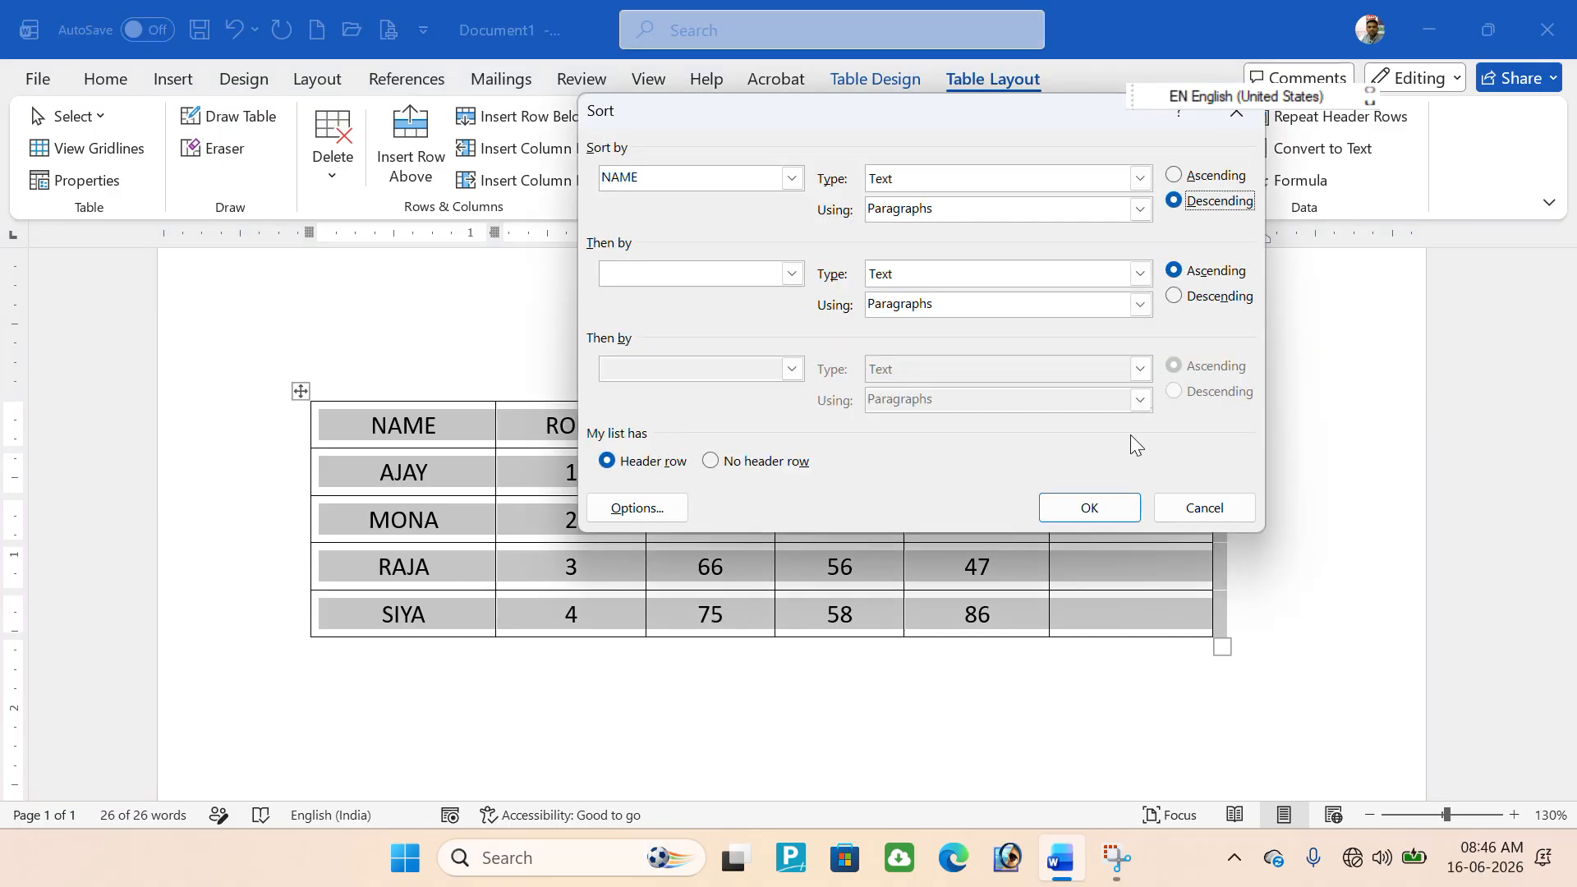
{"action": "left_click", "coordinate": [1095, 511]}
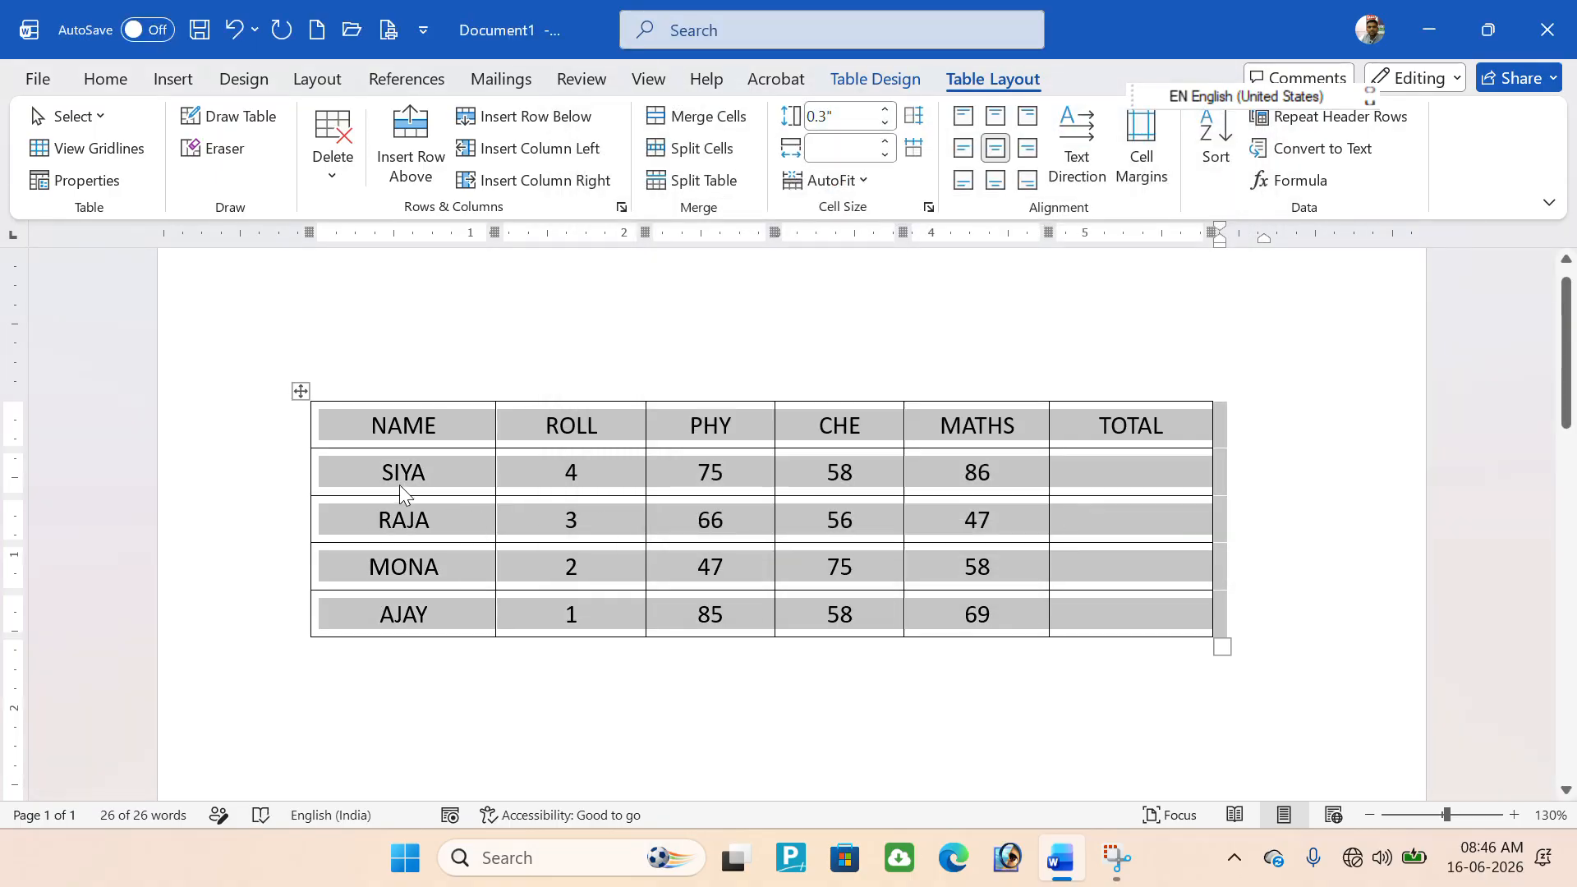
{"action": "left_click_drag", "start_coordinate": [399, 484], "coordinate": [982, 464]}
{"action": "left_click_drag", "start_coordinate": [364, 523], "coordinate": [623, 517]}
{"action": "left_click_drag", "start_coordinate": [389, 574], "coordinate": [750, 563]}
{"action": "left_click", "coordinate": [571, 612]}
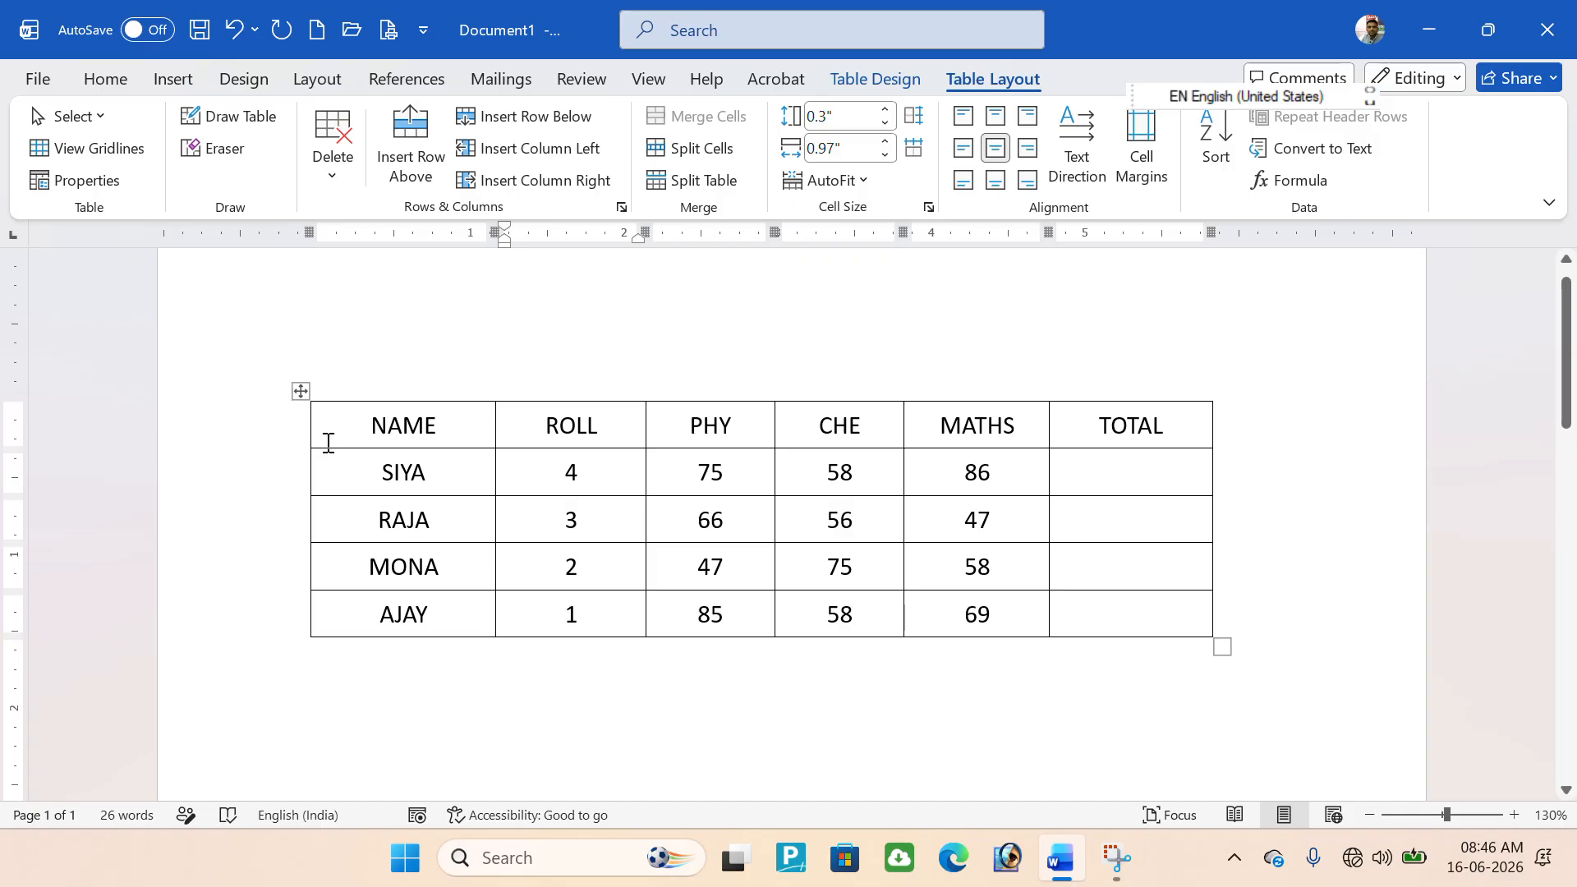
Sort the whole table by MATHS as numbers in descending order, keeping the header row, and check the new order.
{"action": "left_click", "coordinate": [301, 391]}
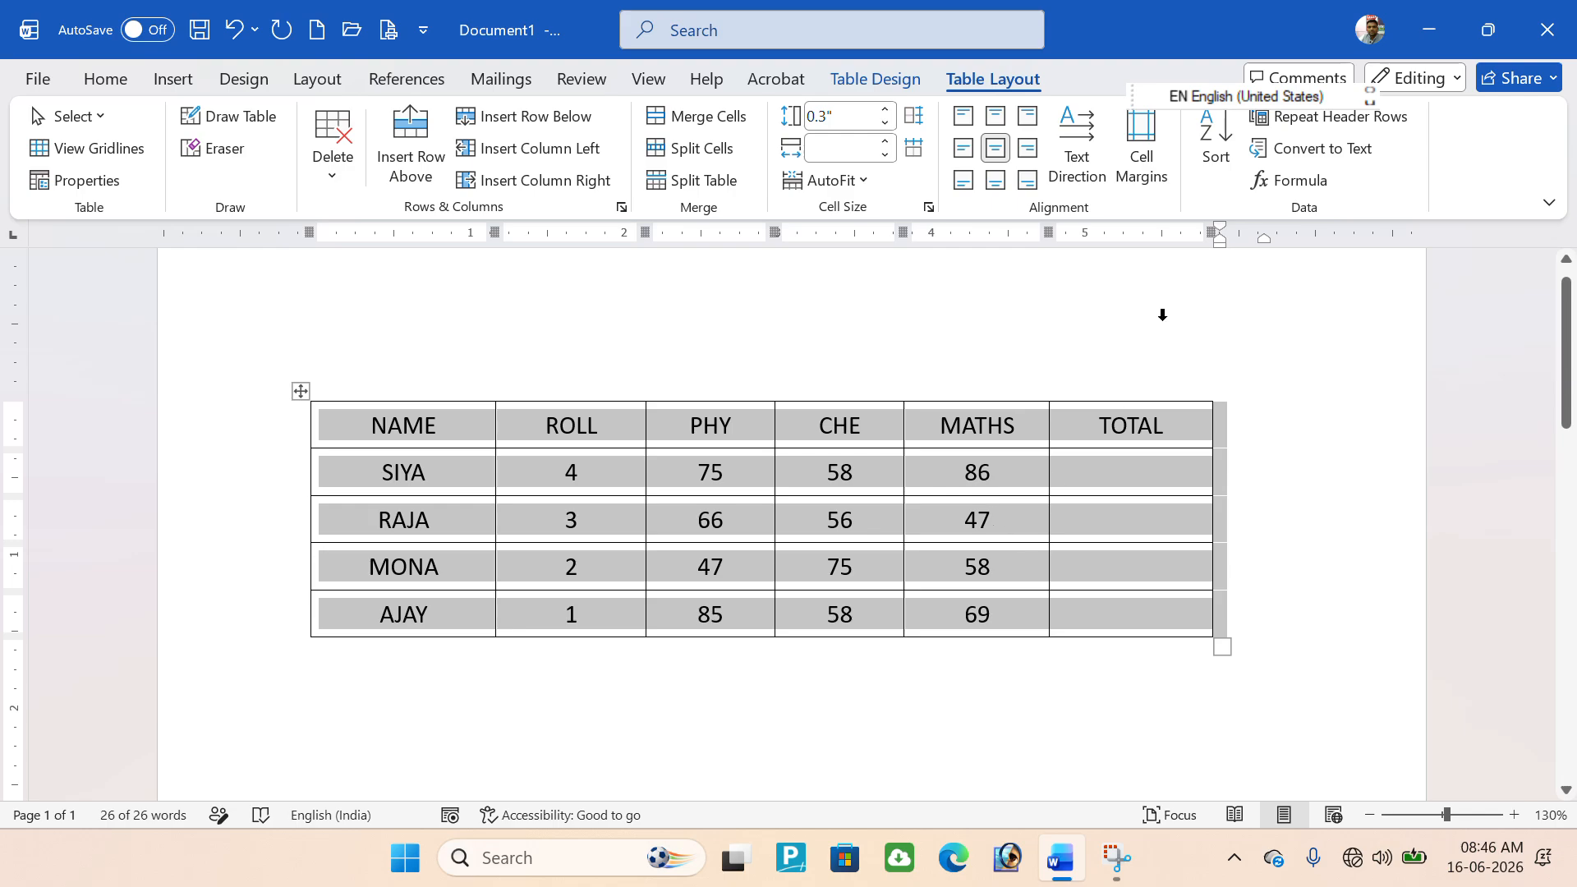
{"action": "left_click", "coordinate": [1215, 140]}
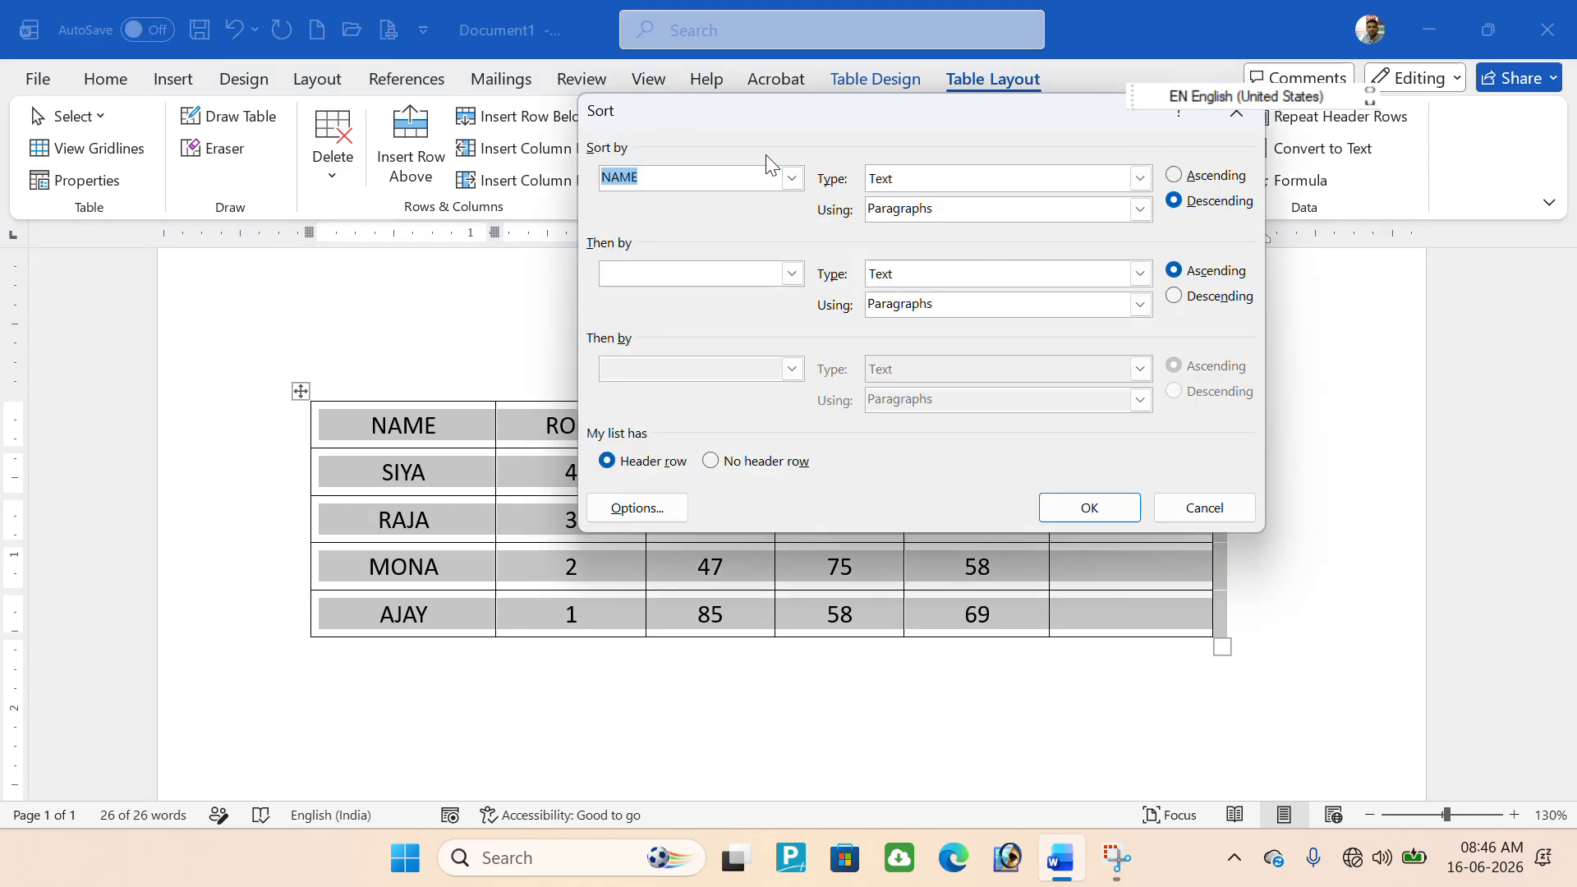
{"action": "left_click", "coordinate": [790, 177]}
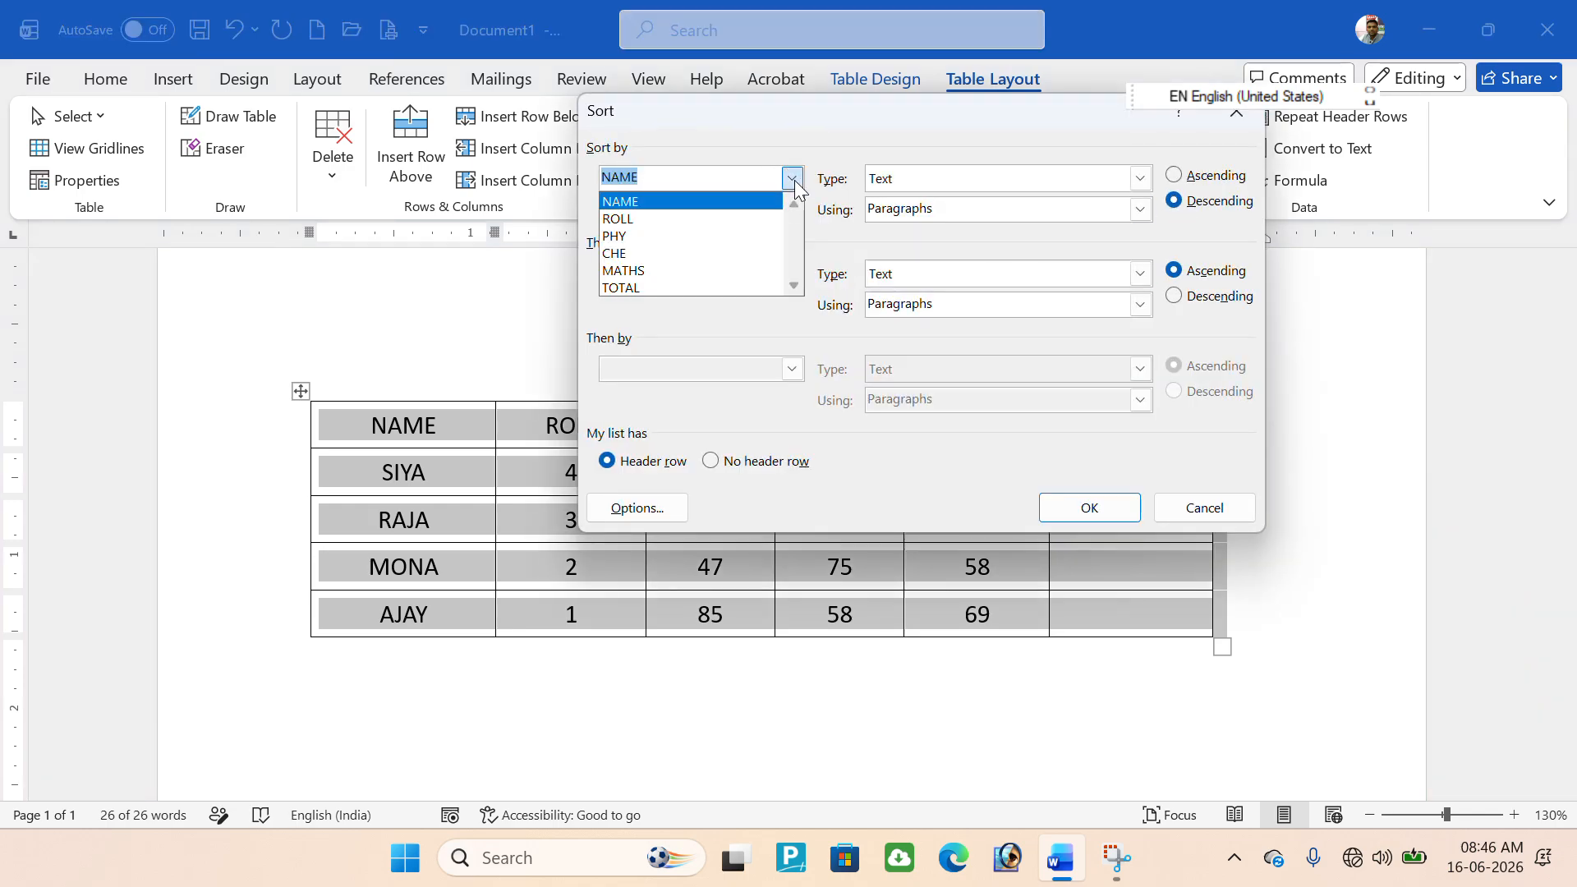
{"action": "left_click", "coordinate": [646, 270]}
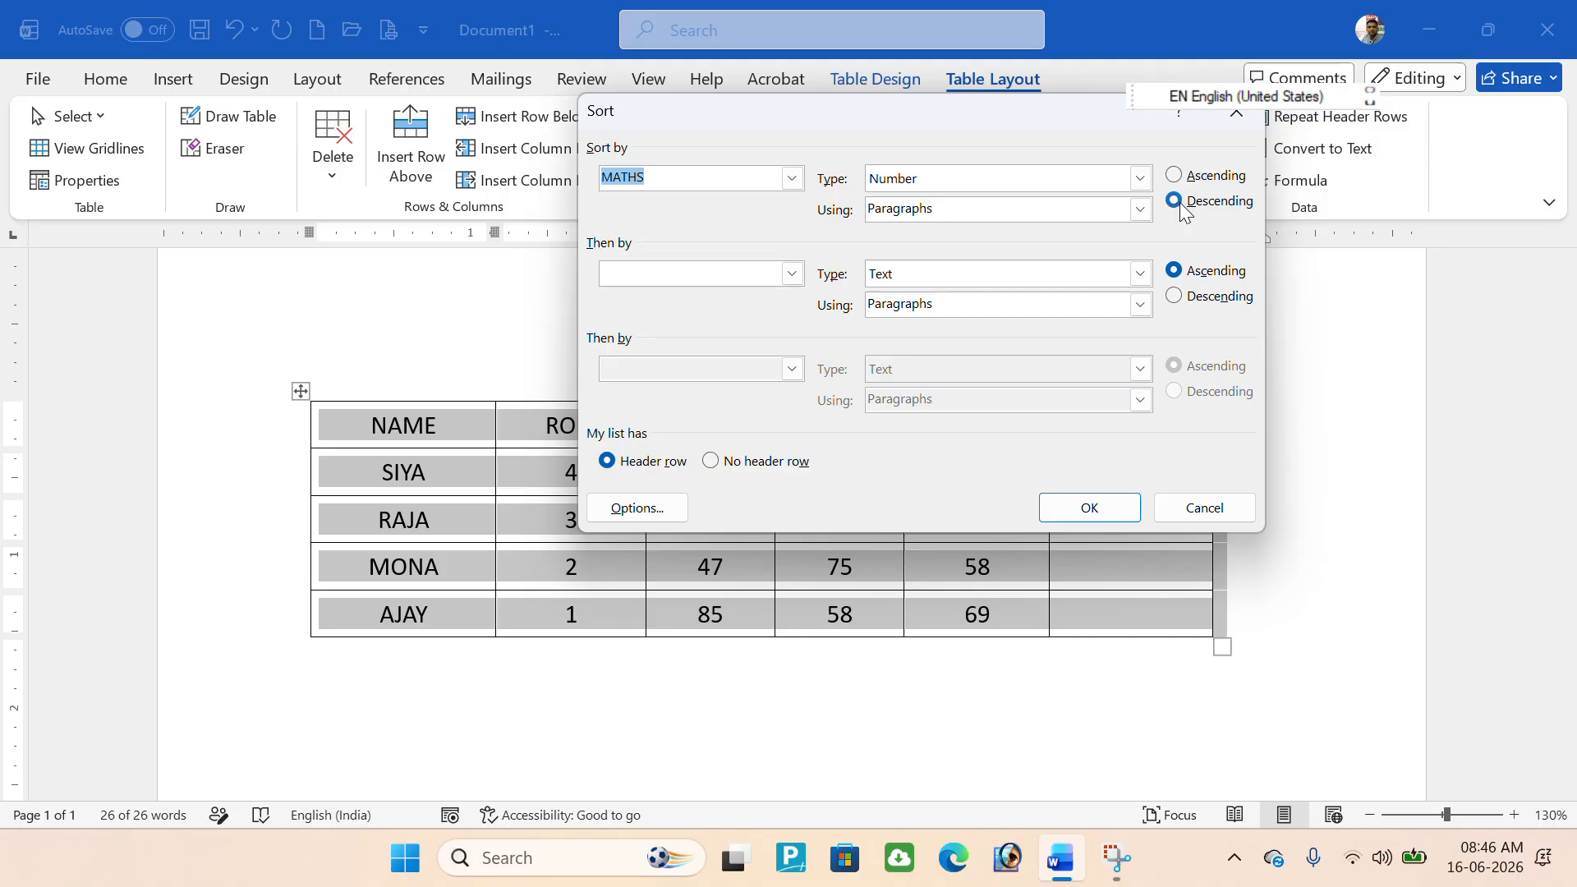
{"action": "left_click", "coordinate": [1125, 507]}
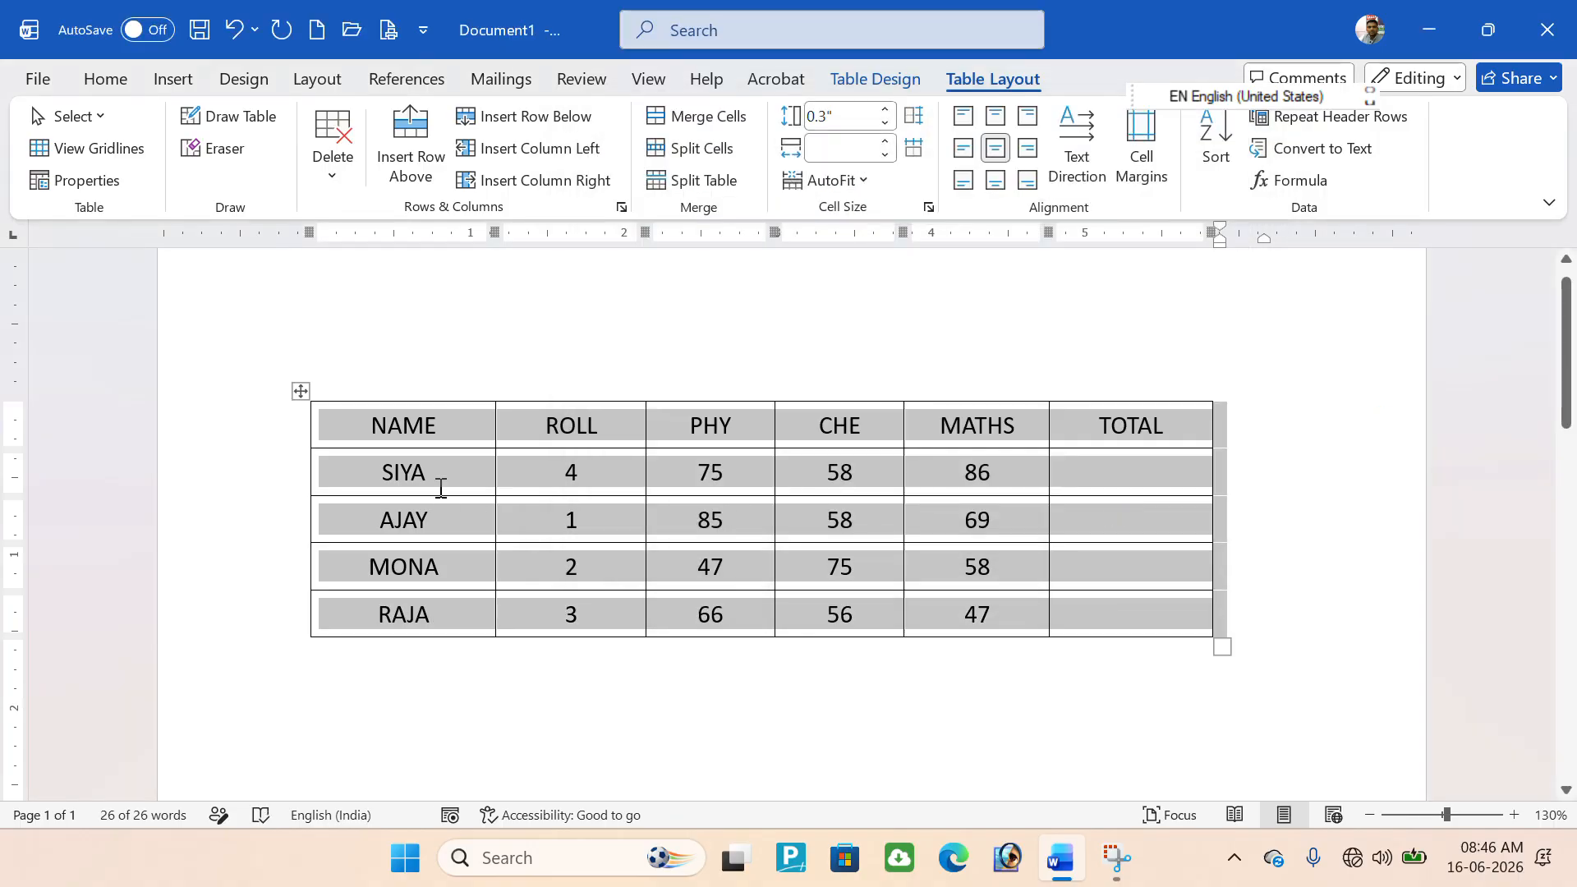
{"action": "left_click", "coordinate": [1011, 531]}
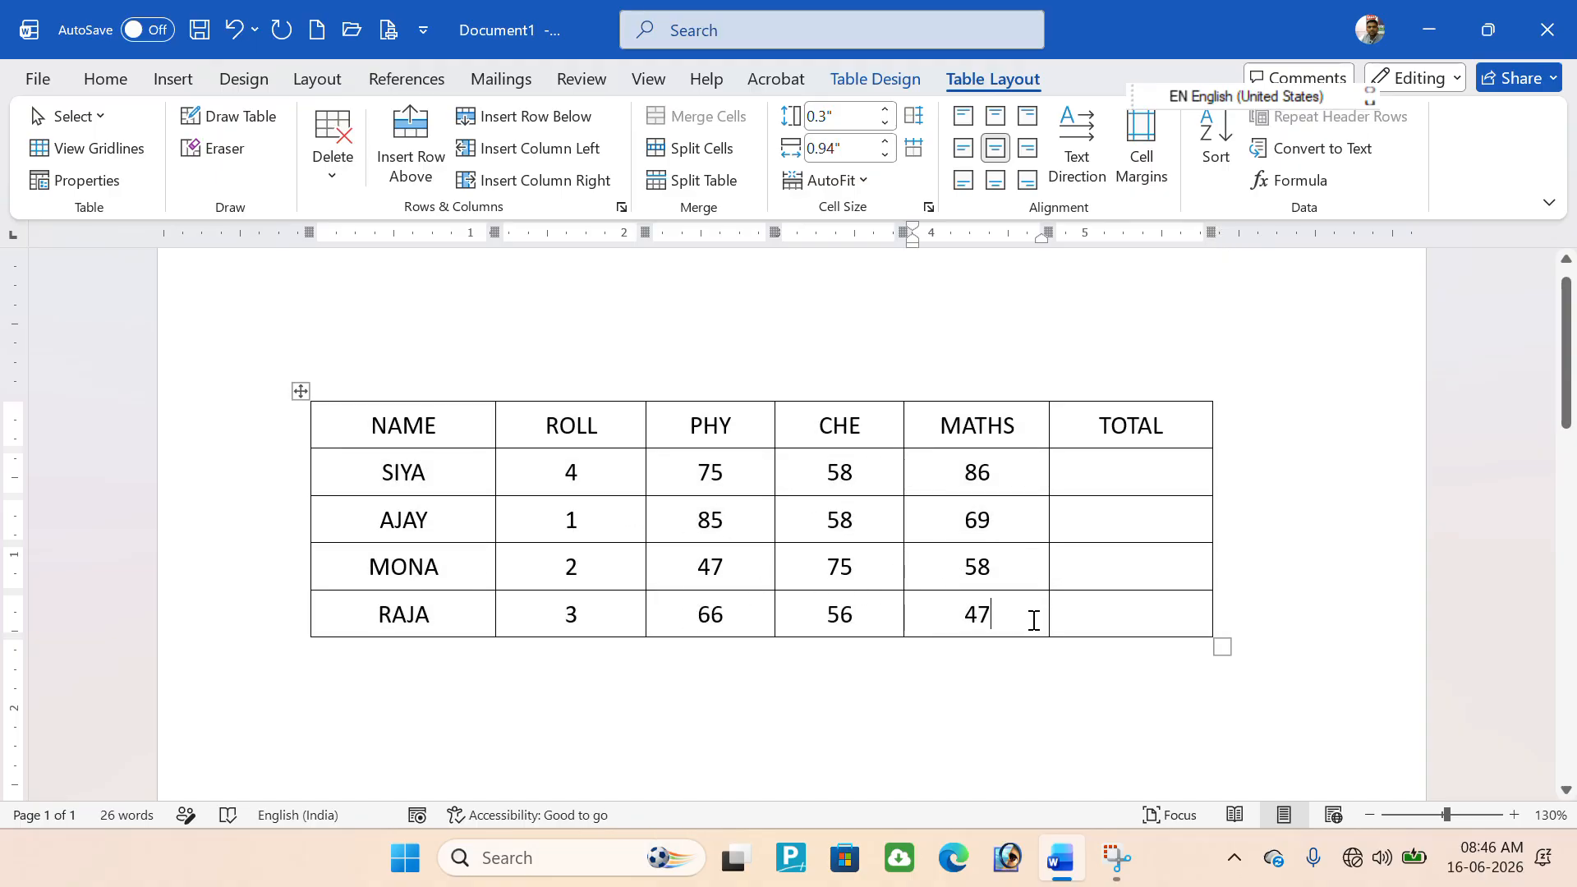
Sort the table by NAME as text in ascending order, keeping the header row in place.
{"action": "left_click", "coordinate": [1218, 153]}
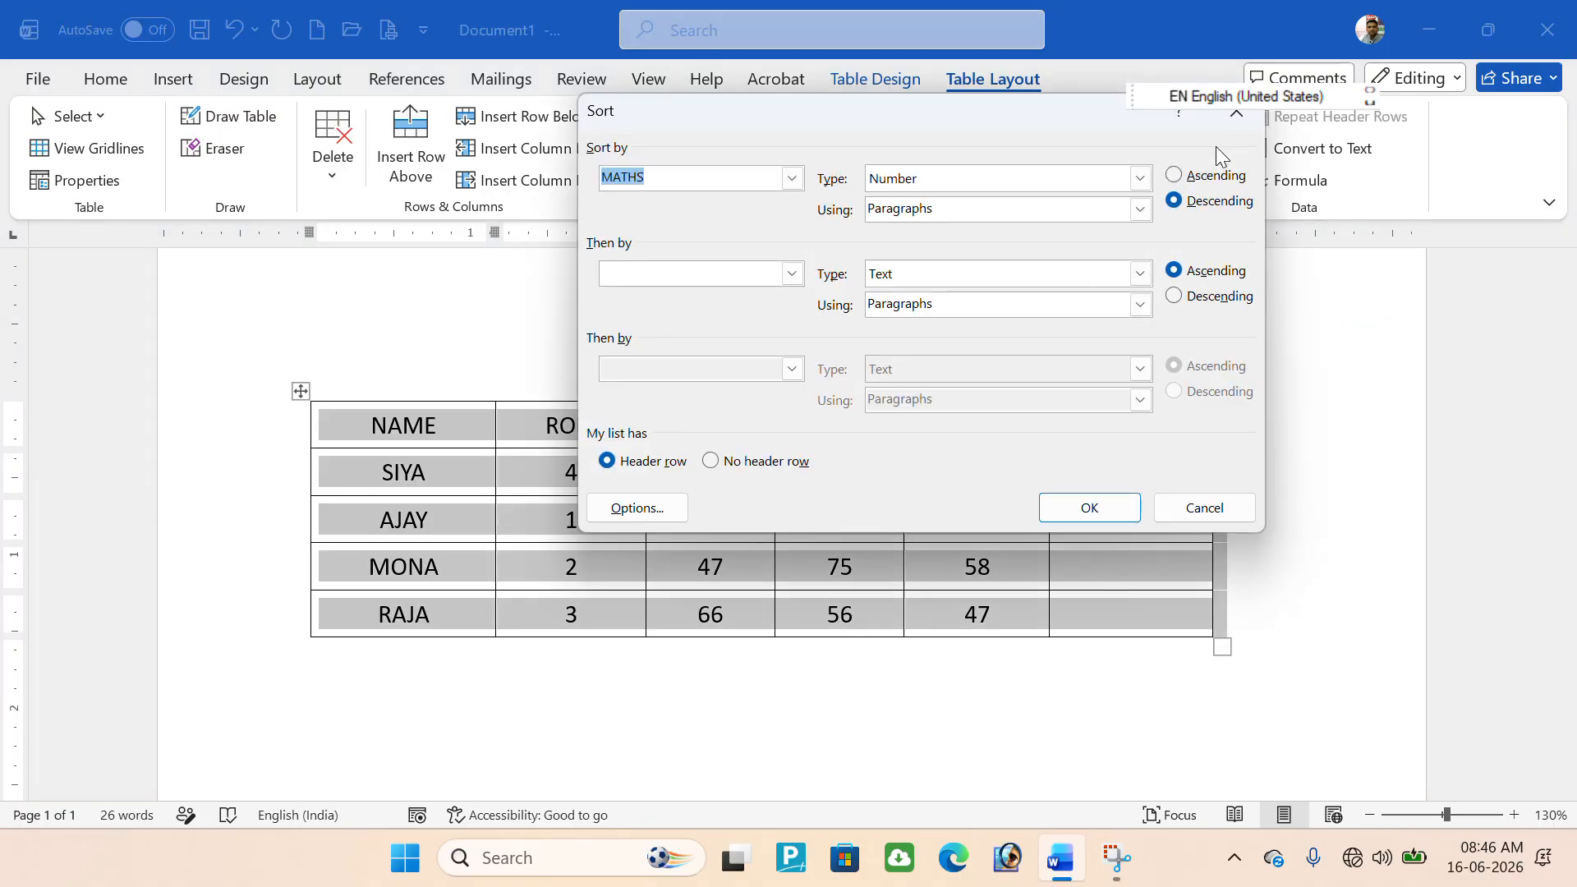
{"action": "left_click", "coordinate": [1192, 180]}
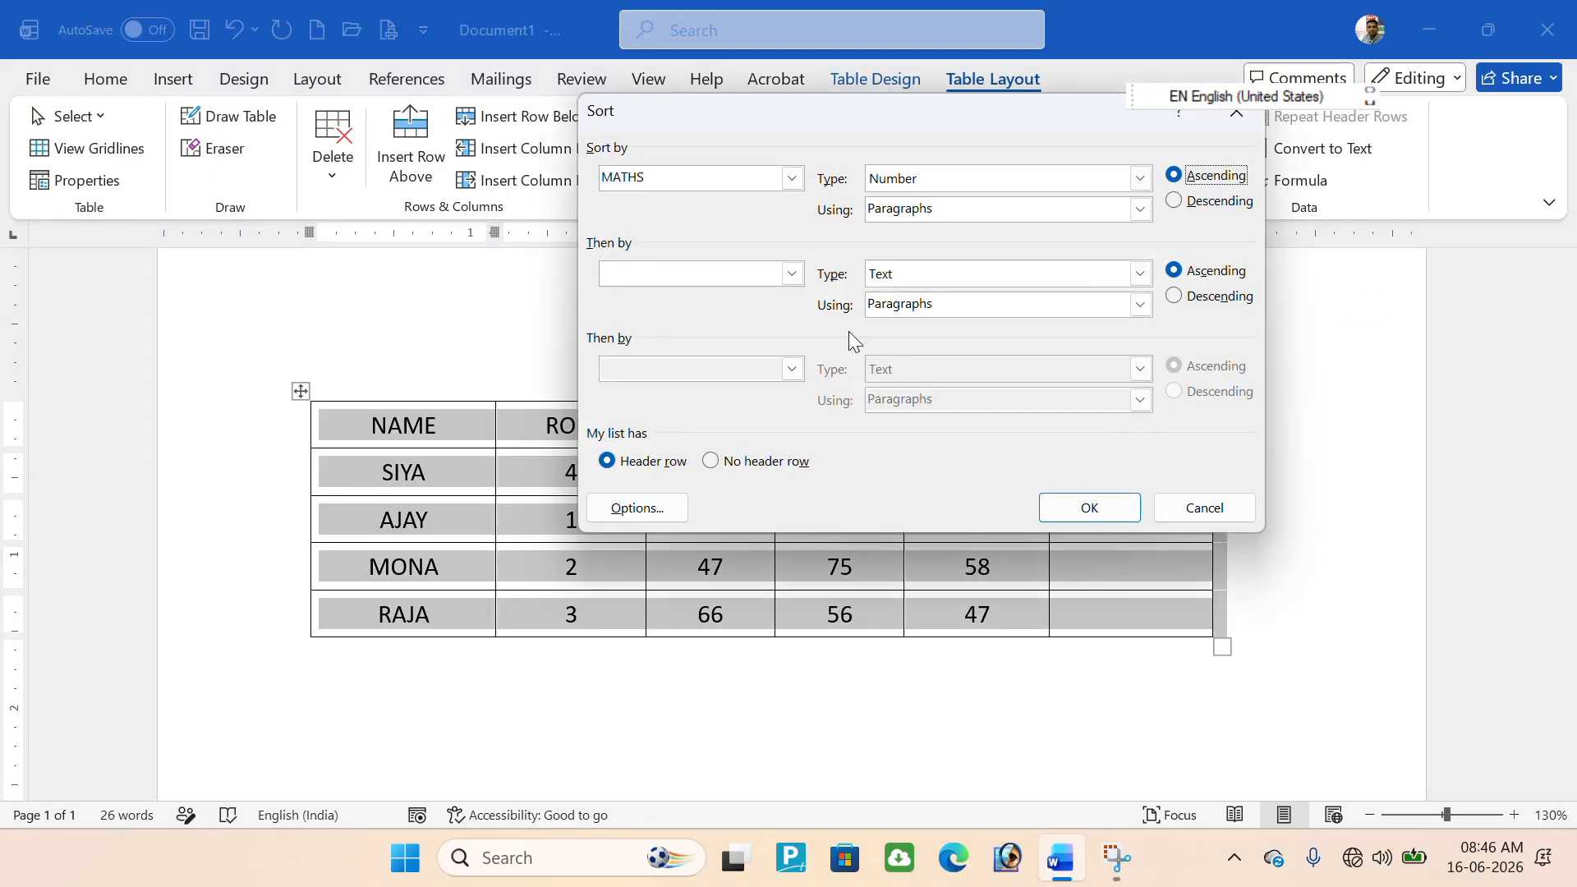
{"action": "left_click", "coordinate": [792, 179]}
{"action": "left_click", "coordinate": [661, 202]}
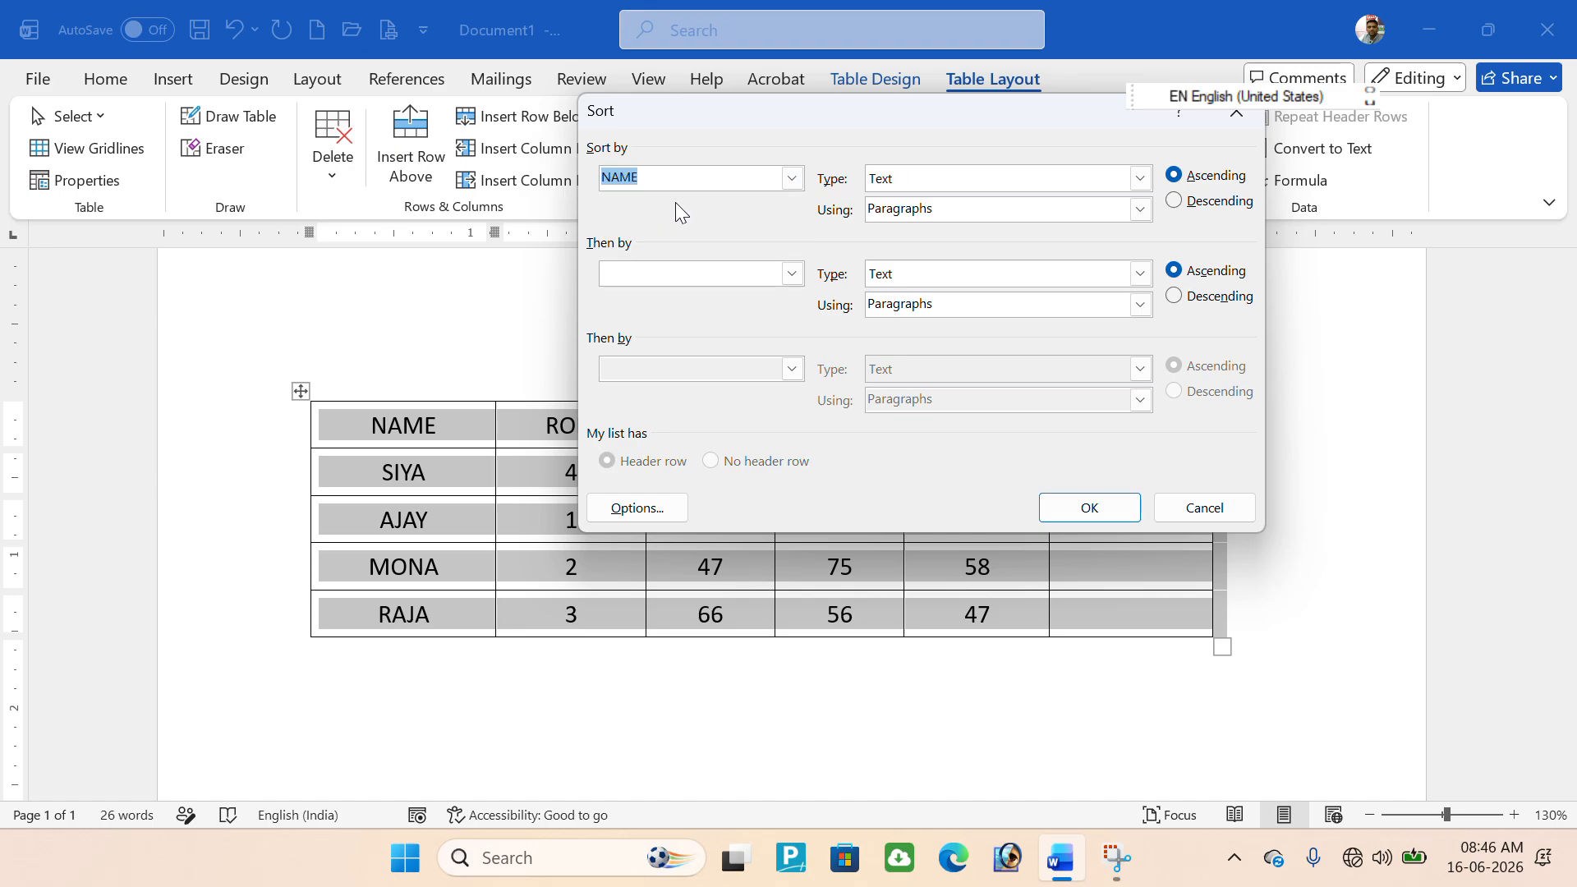
{"action": "left_click", "coordinate": [1093, 508]}
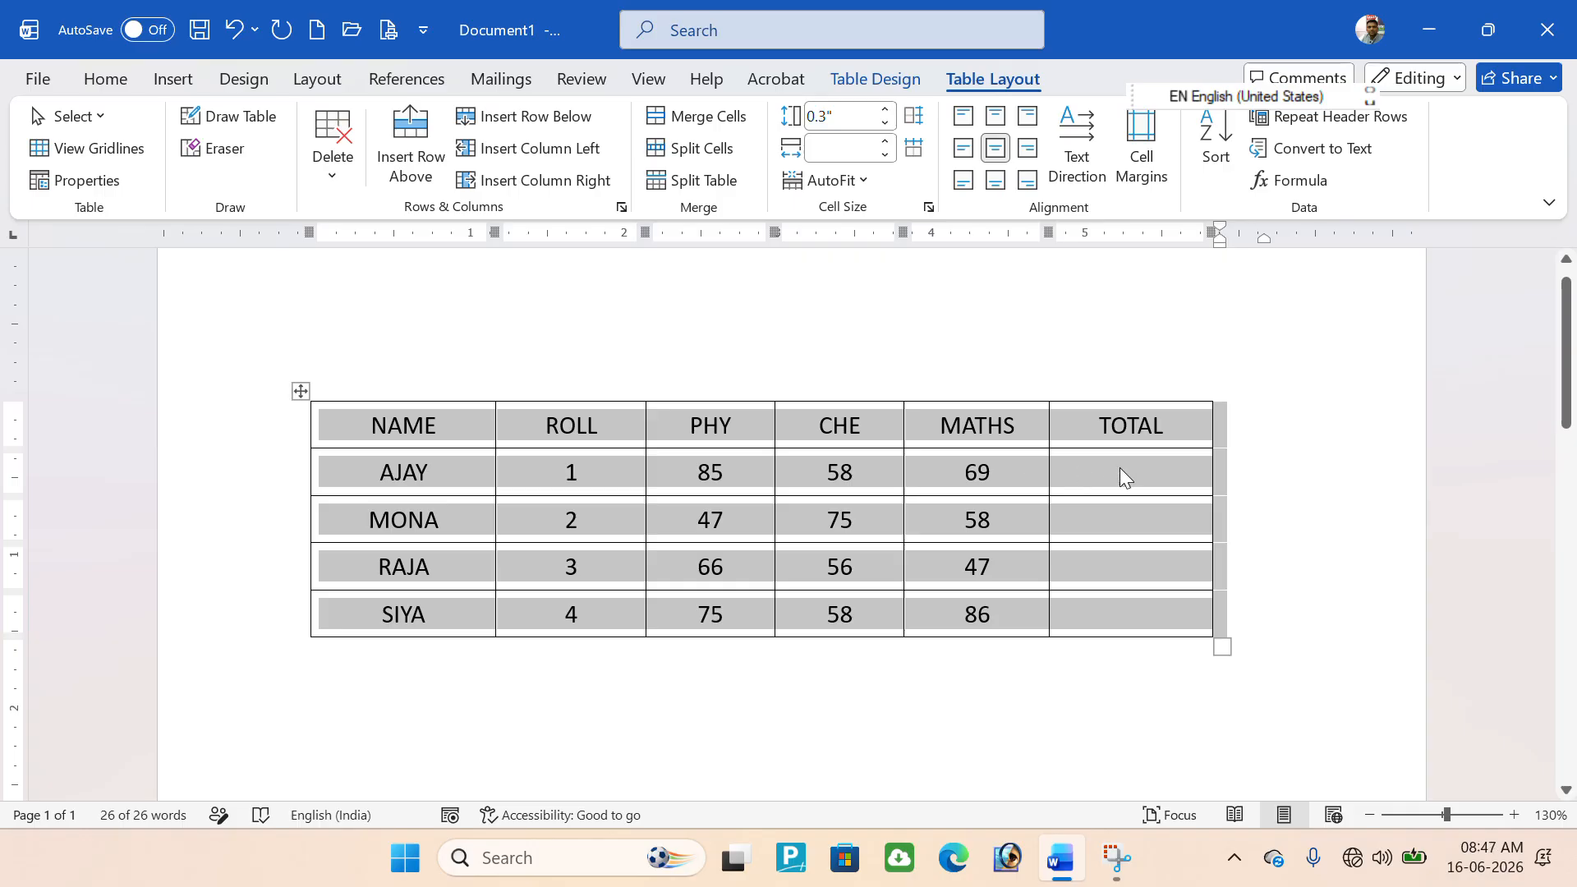
{"action": "left_click", "coordinate": [1137, 555]}
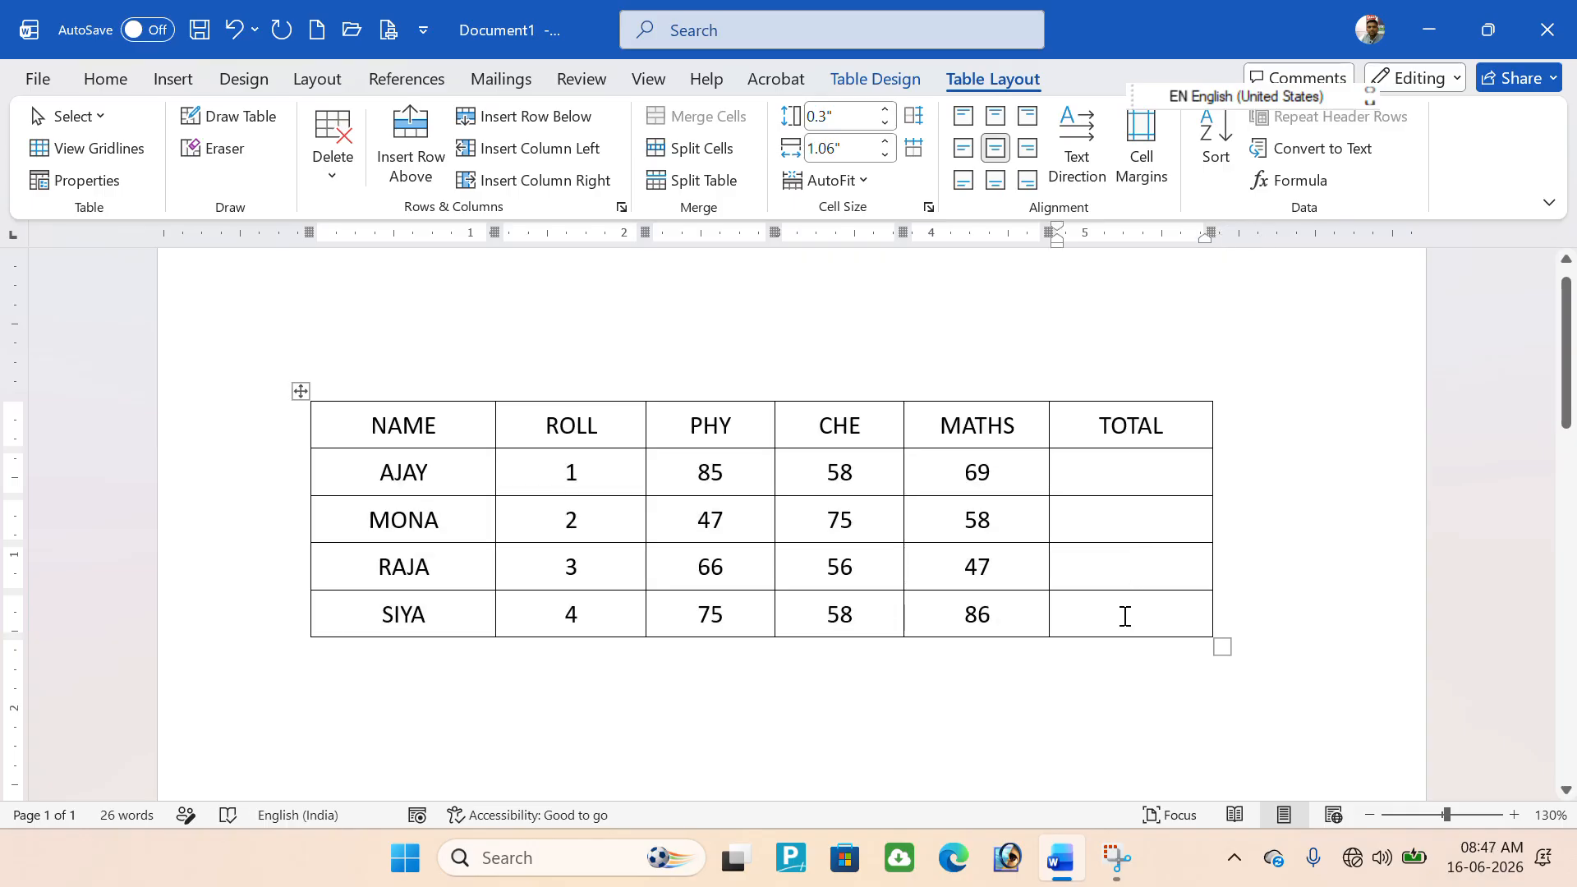
Add empty rows below the last student row until the table continues well onto a second page.
{"action": "key", "text": "Tab"}
{"action": "key", "text": "Tab"}
{"action": "key", "text": "Tab"}
{"action": "key", "text": "Tab"}
{"action": "key", "text": "Tab"}
{"action": "key", "text": "Tab"}
{"action": "key", "text": "Tab"}
{"action": "key", "text": "Tab"}
{"action": "key", "text": "Tab"}
{"action": "key", "text": "Tab"}
{"action": "key", "text": "Tab"}
{"action": "key", "text": "Tab"}
{"action": "key", "text": "Tab"}
{"action": "key", "text": "Tab"}
{"action": "key", "text": "Tab"}
{"action": "key", "text": "Tab"}
{"action": "key", "text": "Tab"}
{"action": "key", "text": "Tab"}
{"action": "key", "text": "Tab"}
{"action": "key", "text": "Tab"}
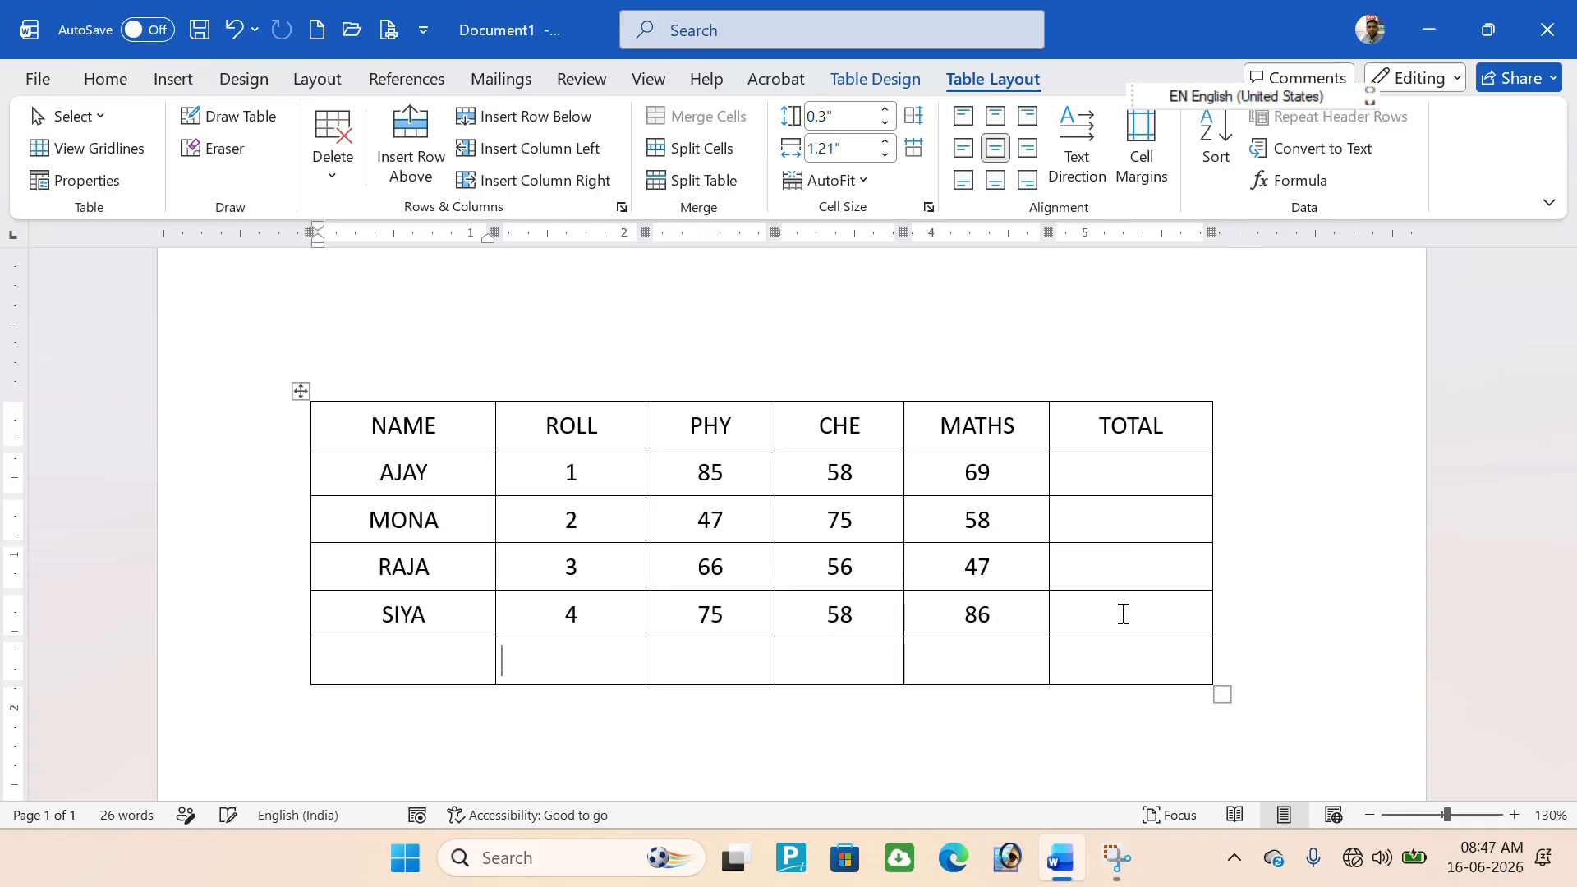
{"action": "key", "text": "Tab"}
{"action": "key", "text": "Tab"}
{"action": "key", "text": "Tab"}
{"action": "key", "text": "Tab"}
{"action": "key", "text": "Tab"}
{"action": "key", "text": "Tab"}
{"action": "key", "text": "Tab"}
{"action": "key", "text": "Tab"}
{"action": "key", "text": "Tab"}
{"action": "key", "text": "Tab"}
{"action": "key", "text": "Tab"}
{"action": "key", "text": "Tab"}
{"action": "key", "text": "Tab"}
{"action": "key", "text": "Tab"}
{"action": "key", "text": "Tab"}
{"action": "key", "text": "Tab"}
{"action": "key", "text": "Tab"}
{"action": "key", "text": "Tab"}
{"action": "key", "text": "Tab"}
{"action": "key", "text": "Tab"}
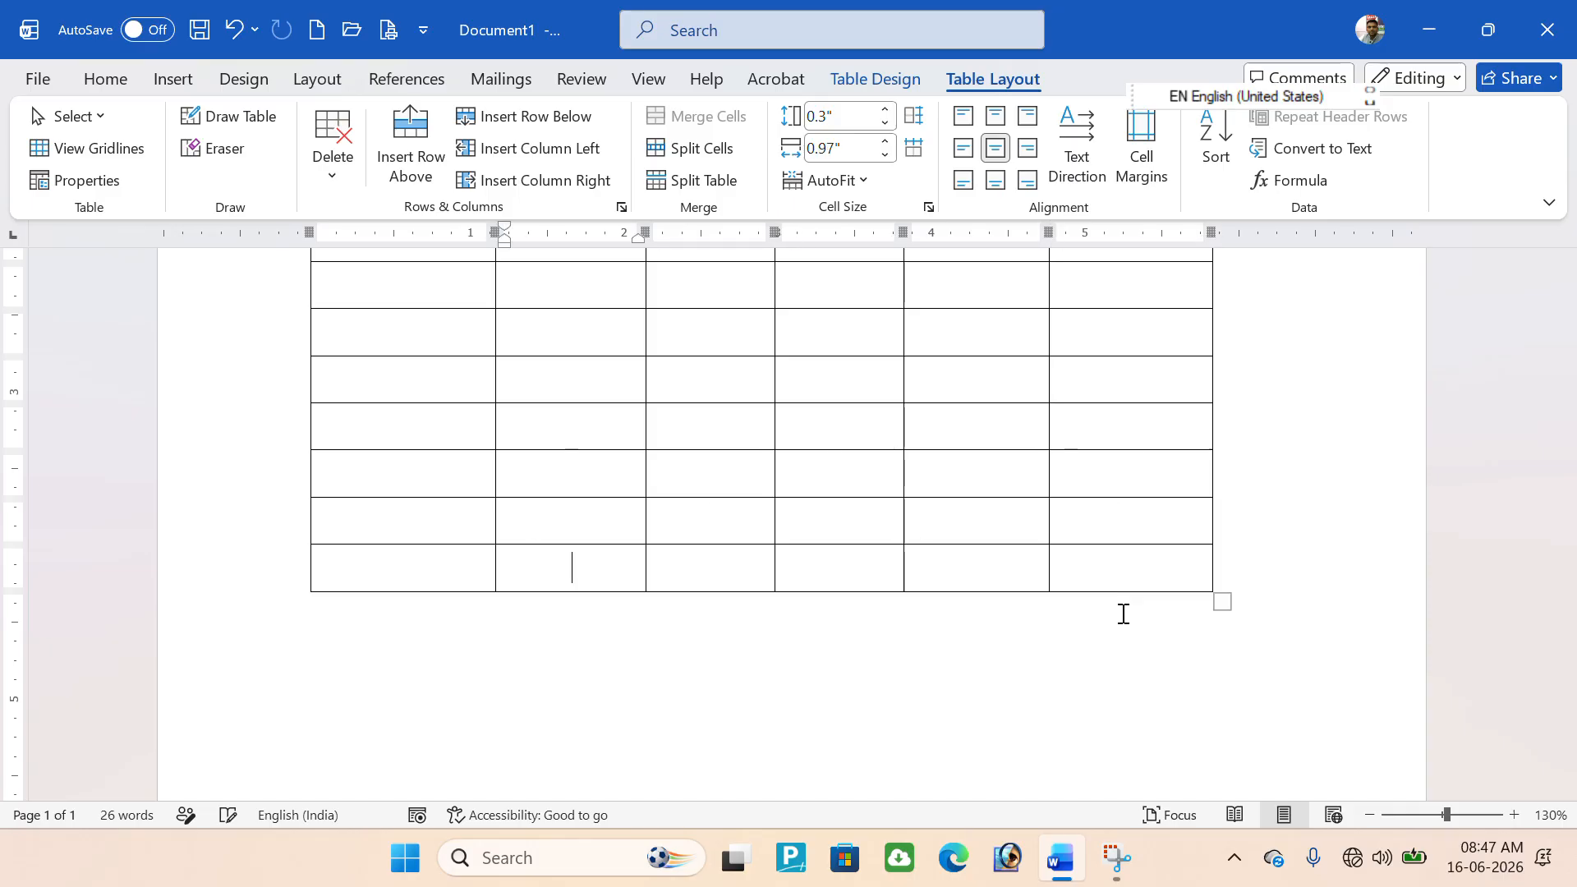
{"action": "key", "text": "Tab"}
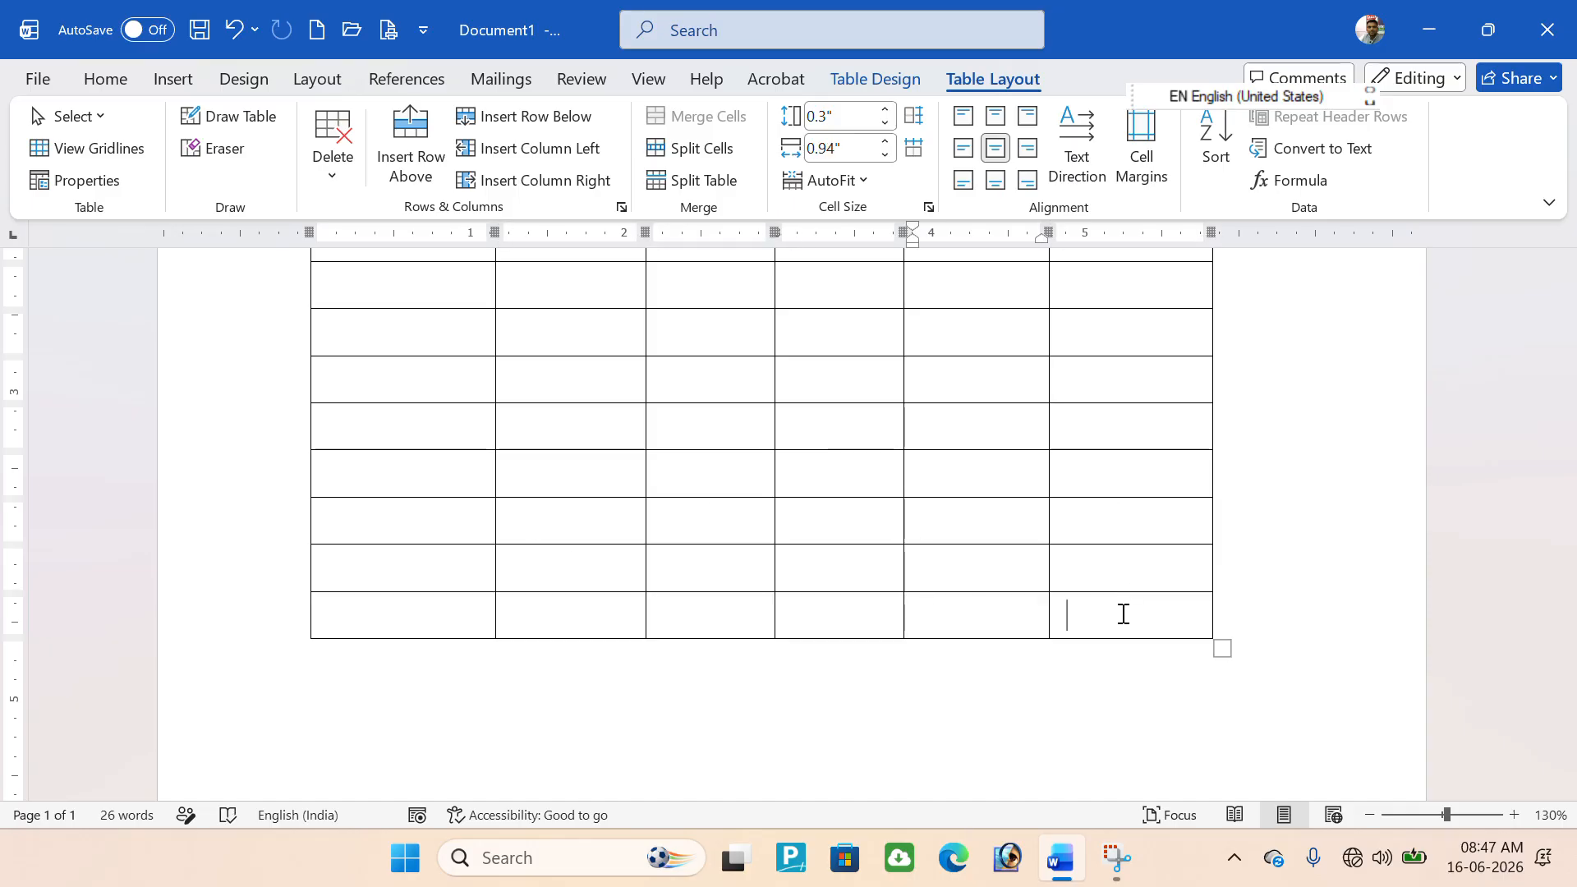
{"action": "key", "text": "Tab"}
{"action": "key", "text": "Tab"}
{"action": "key", "text": "Tab"}
{"action": "key", "text": "Tab"}
{"action": "key", "text": "Tab"}
{"action": "key", "text": "Tab"}
{"action": "key", "text": "Tab"}
{"action": "key", "text": "Tab"}
{"action": "key", "text": "Tab"}
{"action": "key", "text": "Tab"}
{"action": "key", "text": "Tab"}
{"action": "key", "text": "Tab"}
{"action": "key", "text": "Tab"}
{"action": "key", "text": "Tab"}
{"action": "key", "text": "Tab"}
{"action": "key", "text": "Tab"}
{"action": "key", "text": "Tab"}
{"action": "key", "text": "Tab"}
{"action": "key", "text": "Tab"}
{"action": "key", "text": "Tab"}
{"action": "key", "text": "Tab"}
{"action": "key", "text": "Tab"}
{"action": "key", "text": "Tab"}
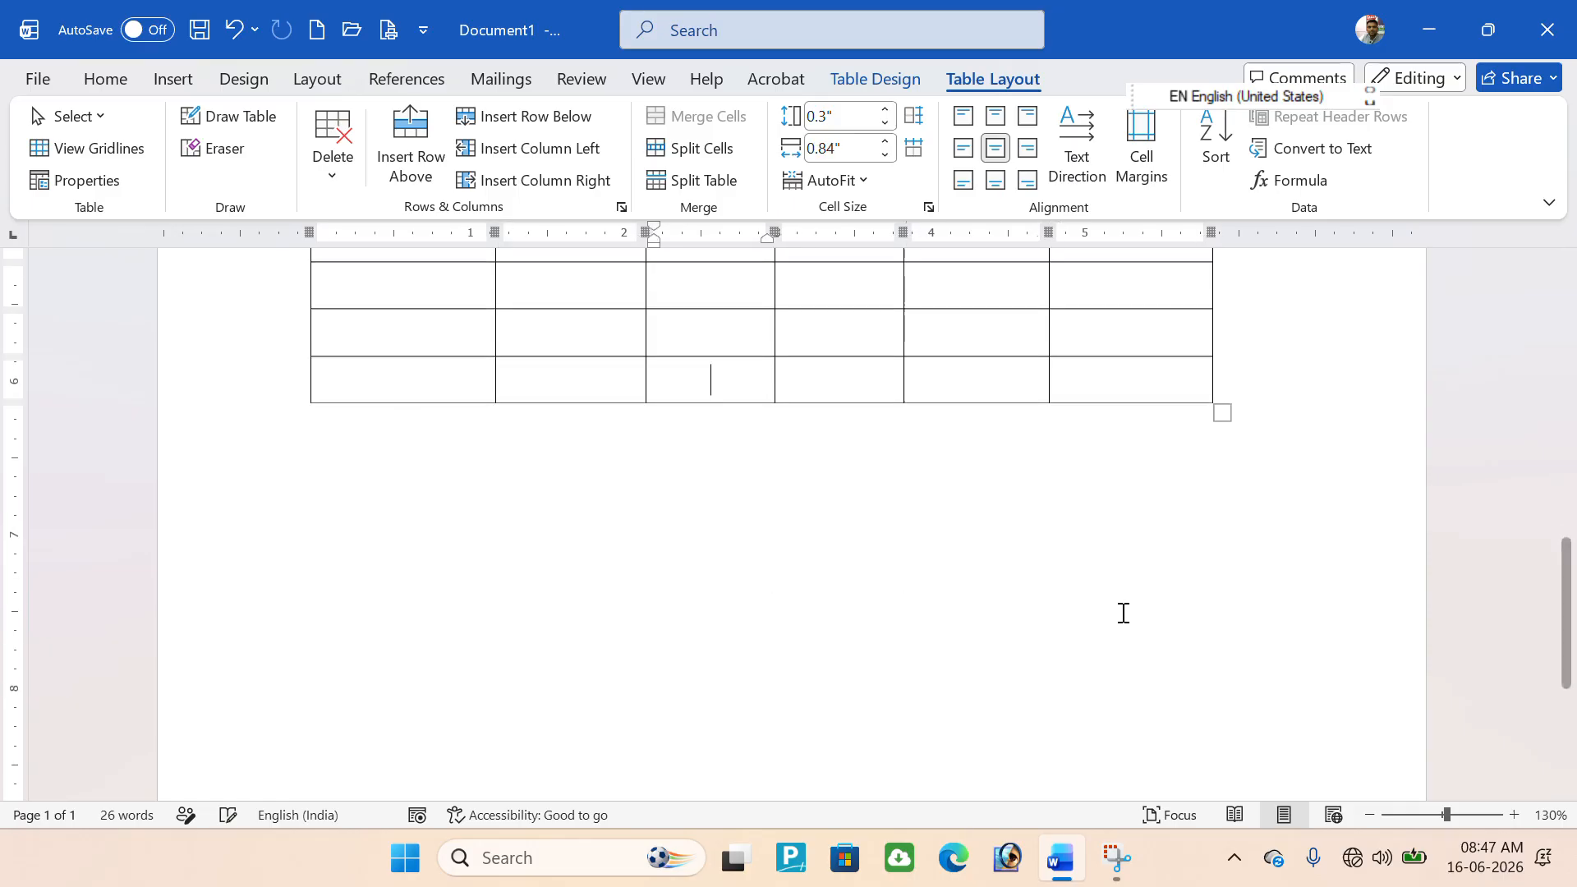
{"action": "key", "text": "Tab"}
{"action": "key", "text": "Tab"}
{"action": "key", "text": "Tab"}
{"action": "key", "text": "Tab"}
{"action": "key", "text": "Tab"}
{"action": "key", "text": "Tab"}
{"action": "key", "text": "Tab"}
{"action": "key", "text": "Tab"}
{"action": "key", "text": "Tab"}
{"action": "key", "text": "Tab"}
{"action": "key", "text": "Tab"}
{"action": "key", "text": "Tab"}
{"action": "key", "text": "Tab"}
{"action": "key", "text": "Tab"}
{"action": "key", "text": "Tab"}
{"action": "key", "text": "Tab"}
{"action": "key", "text": "Tab"}
{"action": "key", "text": "Tab"}
{"action": "key", "text": "Tab"}
{"action": "key", "text": "Tab"}
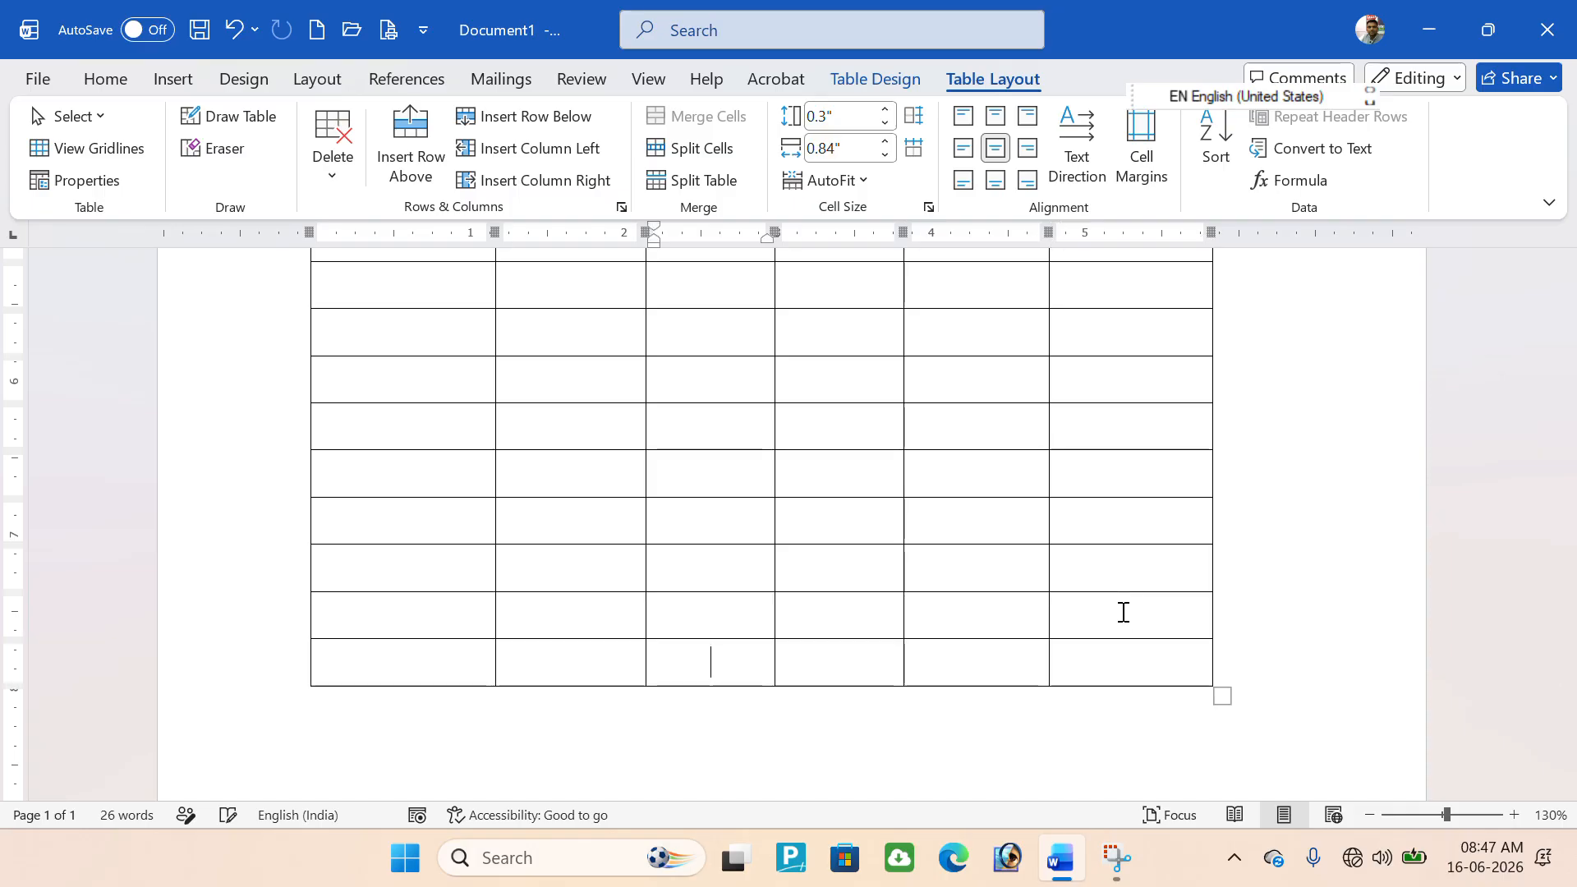
{"action": "key", "text": "Tab"}
{"action": "key", "text": "Tab"}
{"action": "key", "text": "Tab"}
{"action": "key", "text": "Tab"}
{"action": "key", "text": "Tab"}
{"action": "key", "text": "Tab"}
{"action": "key", "text": "Tab"}
{"action": "key", "text": "Tab"}
{"action": "key", "text": "Tab"}
{"action": "key", "text": "Tab"}
{"action": "key", "text": "Tab"}
{"action": "key", "text": "Tab"}
{"action": "key", "text": "Tab"}
{"action": "key", "text": "Tab"}
{"action": "key", "text": "Tab"}
{"action": "key", "text": "Tab"}
{"action": "key", "text": "Tab"}
{"action": "key", "text": "Tab"}
{"action": "key", "text": "Tab"}
{"action": "key", "text": "Tab"}
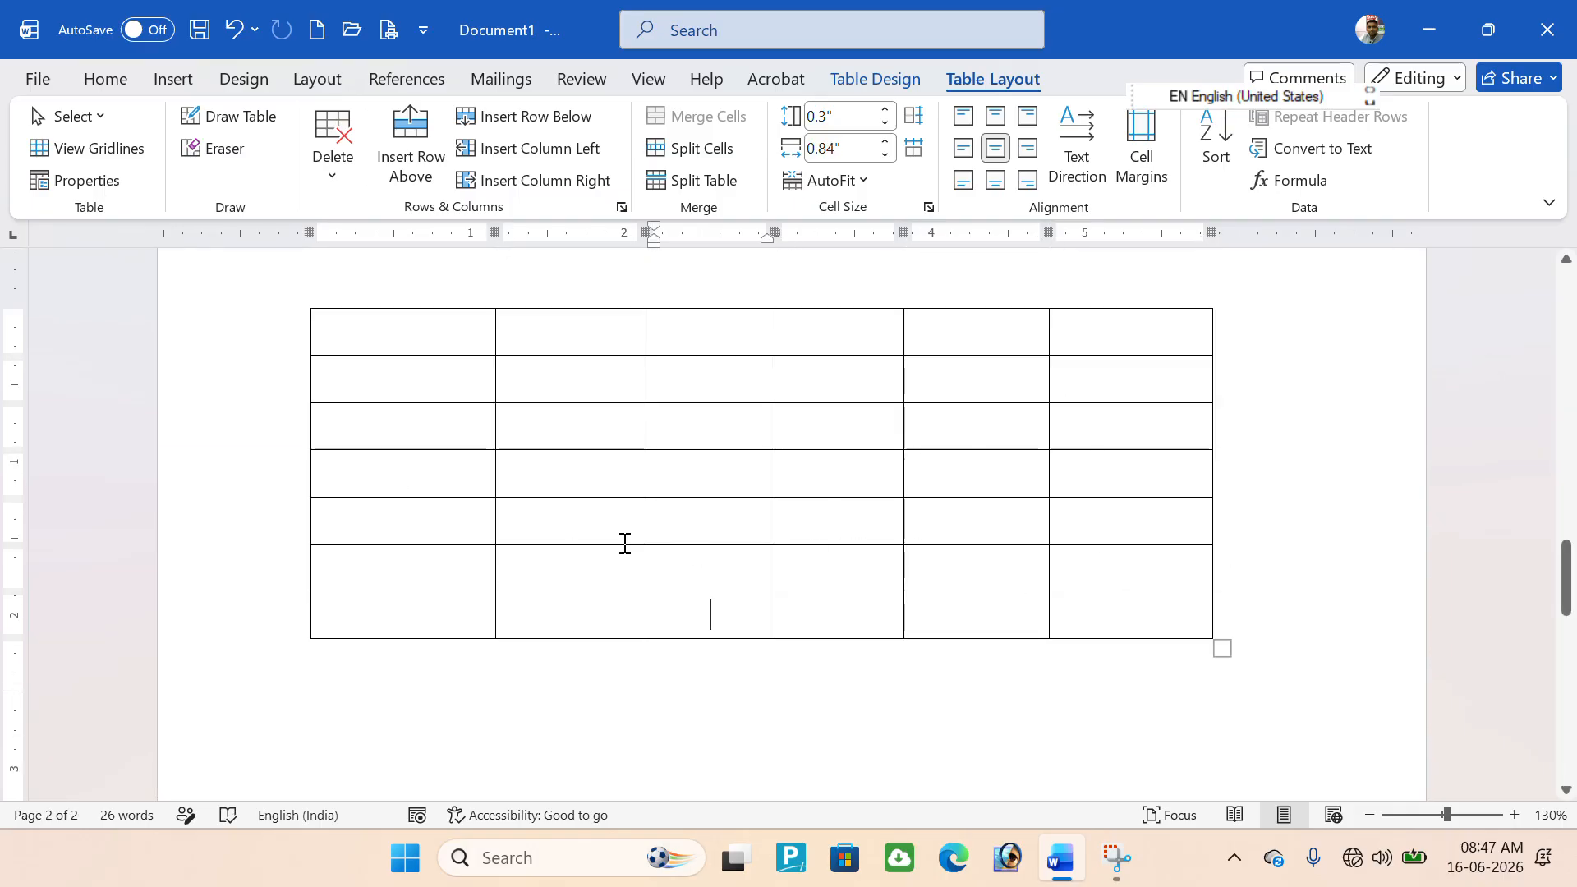
Set the table's first row to repeat as a header row on every page, and check the second page.
{"action": "scroll", "coordinate": [623, 542], "scroll_direction": "up", "scroll_amount": 3}
{"action": "left_click_drag", "start_coordinate": [484, 549], "coordinate": [1112, 555]}
{"action": "scroll", "coordinate": [1008, 567], "scroll_direction": "down", "scroll_amount": 5}
{"action": "scroll", "coordinate": [1008, 567], "scroll_direction": "up", "scroll_amount": 7}
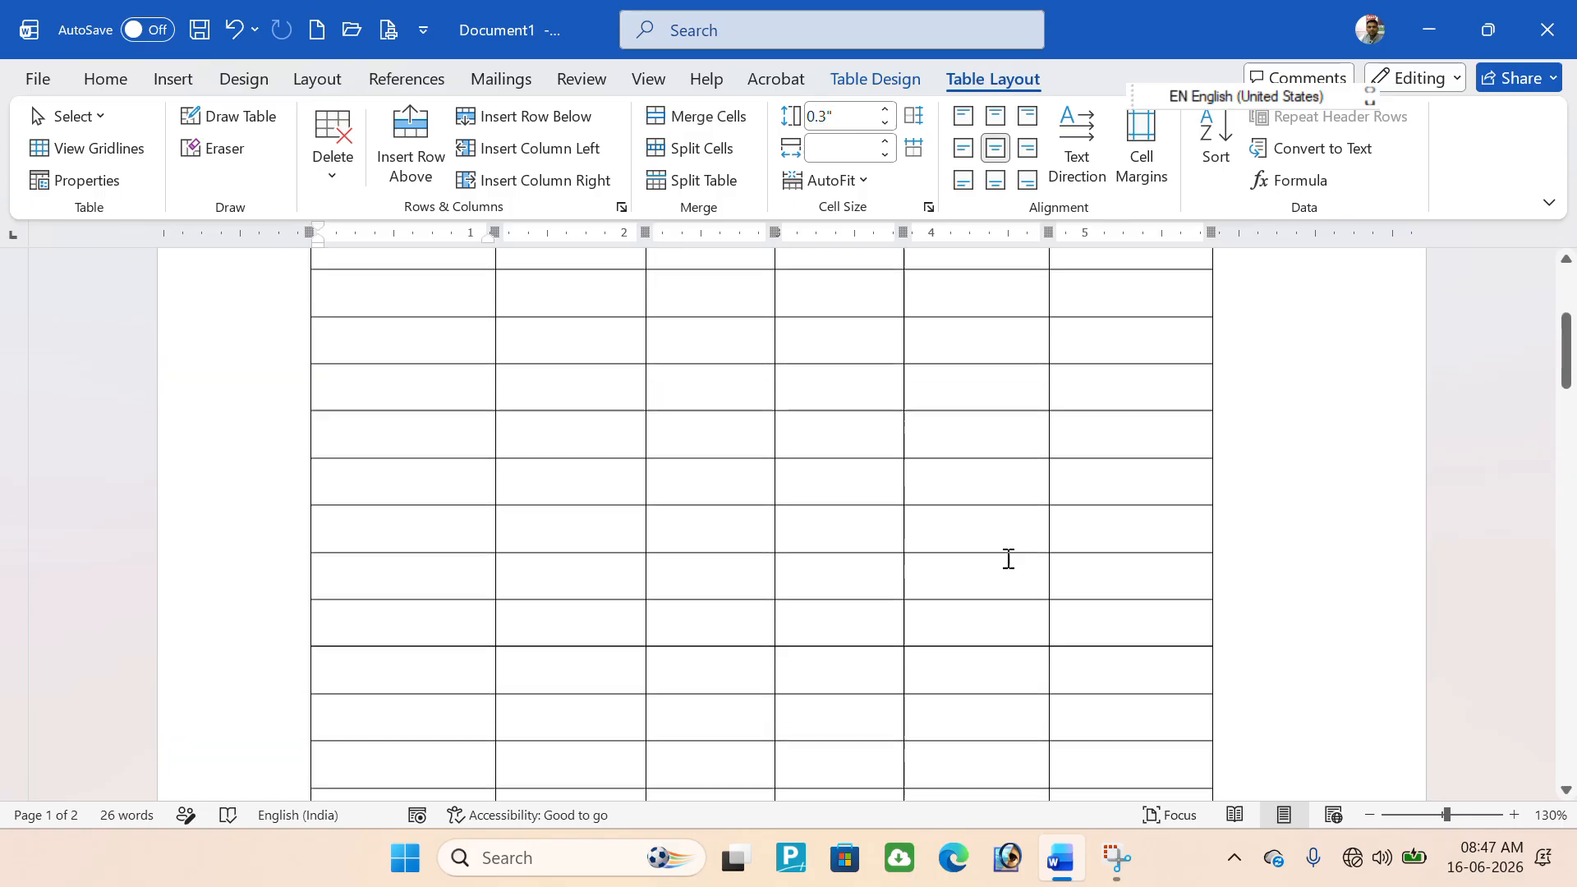
{"action": "left_click", "coordinate": [942, 458]}
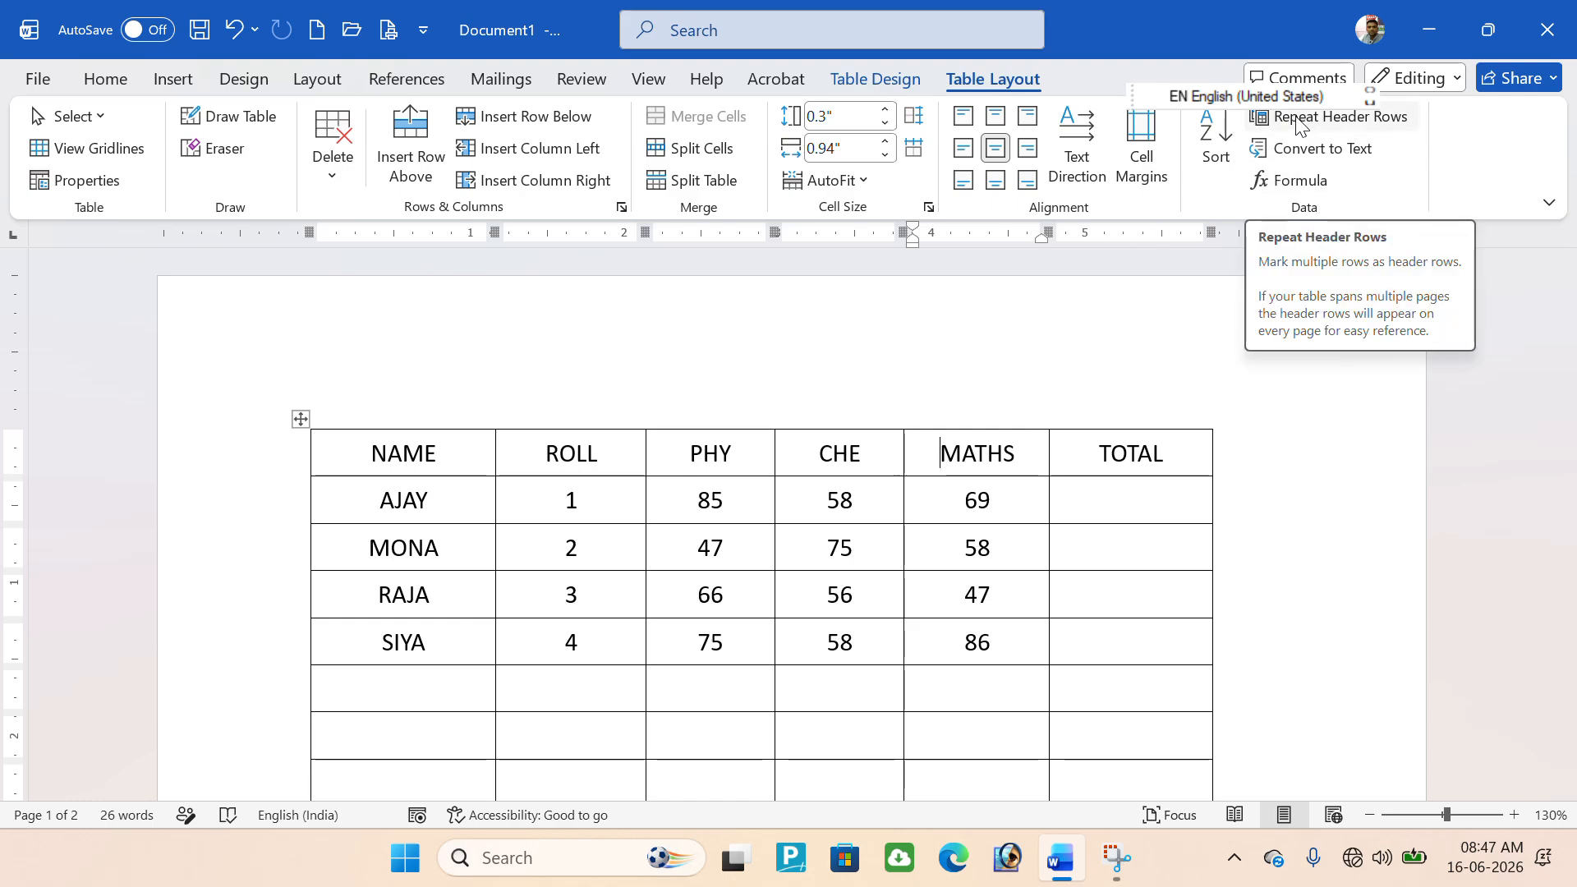
{"action": "left_click_drag", "start_coordinate": [1134, 86], "coordinate": [1109, 29]}
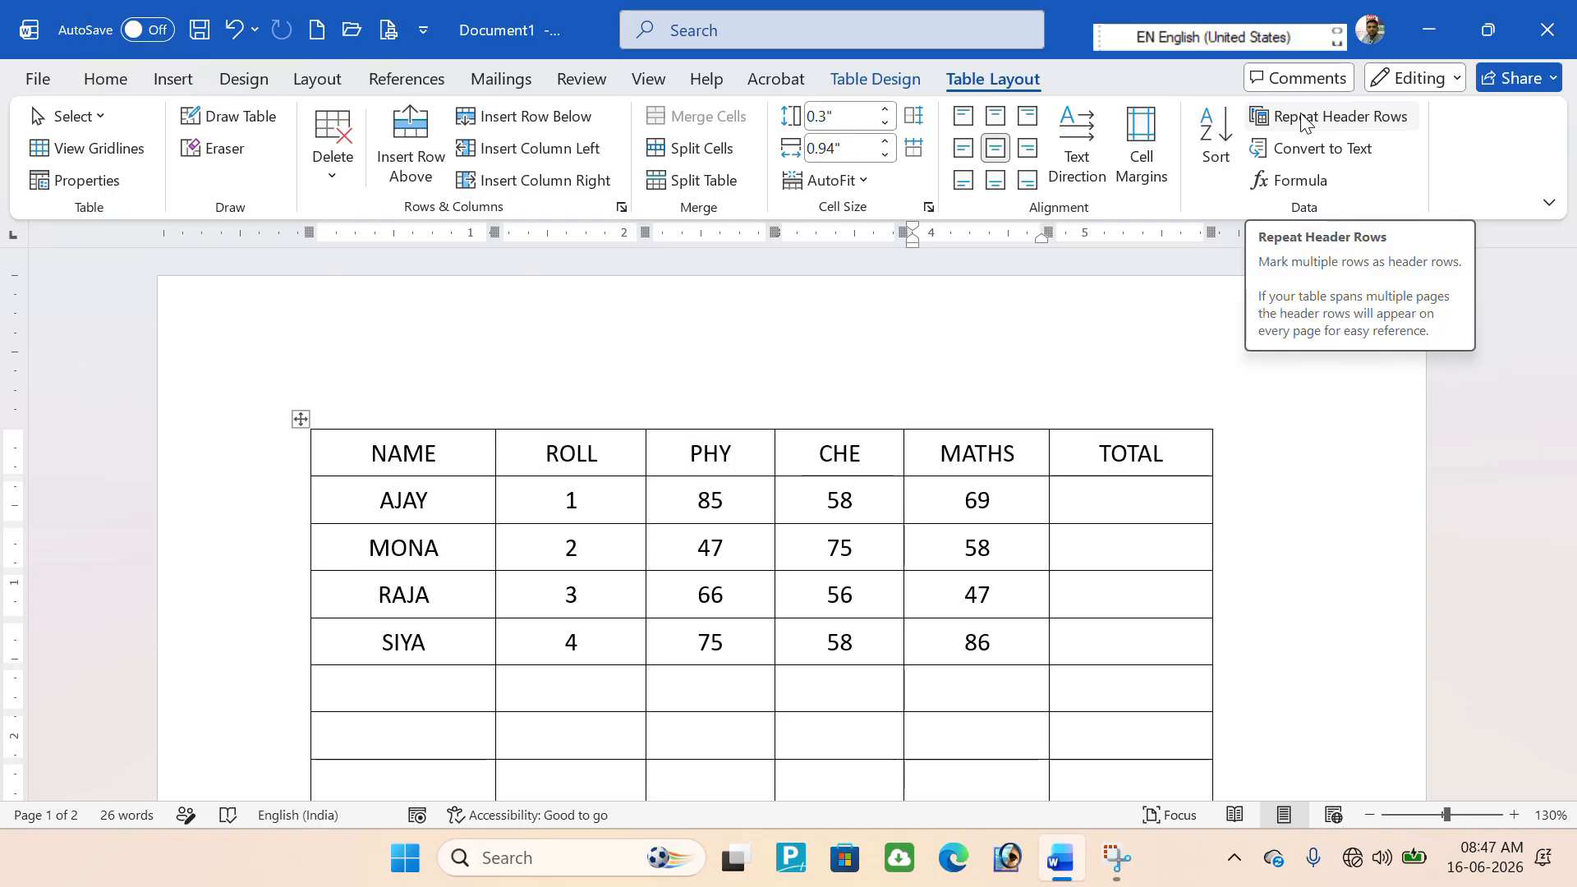
{"action": "left_click", "coordinate": [1004, 454]}
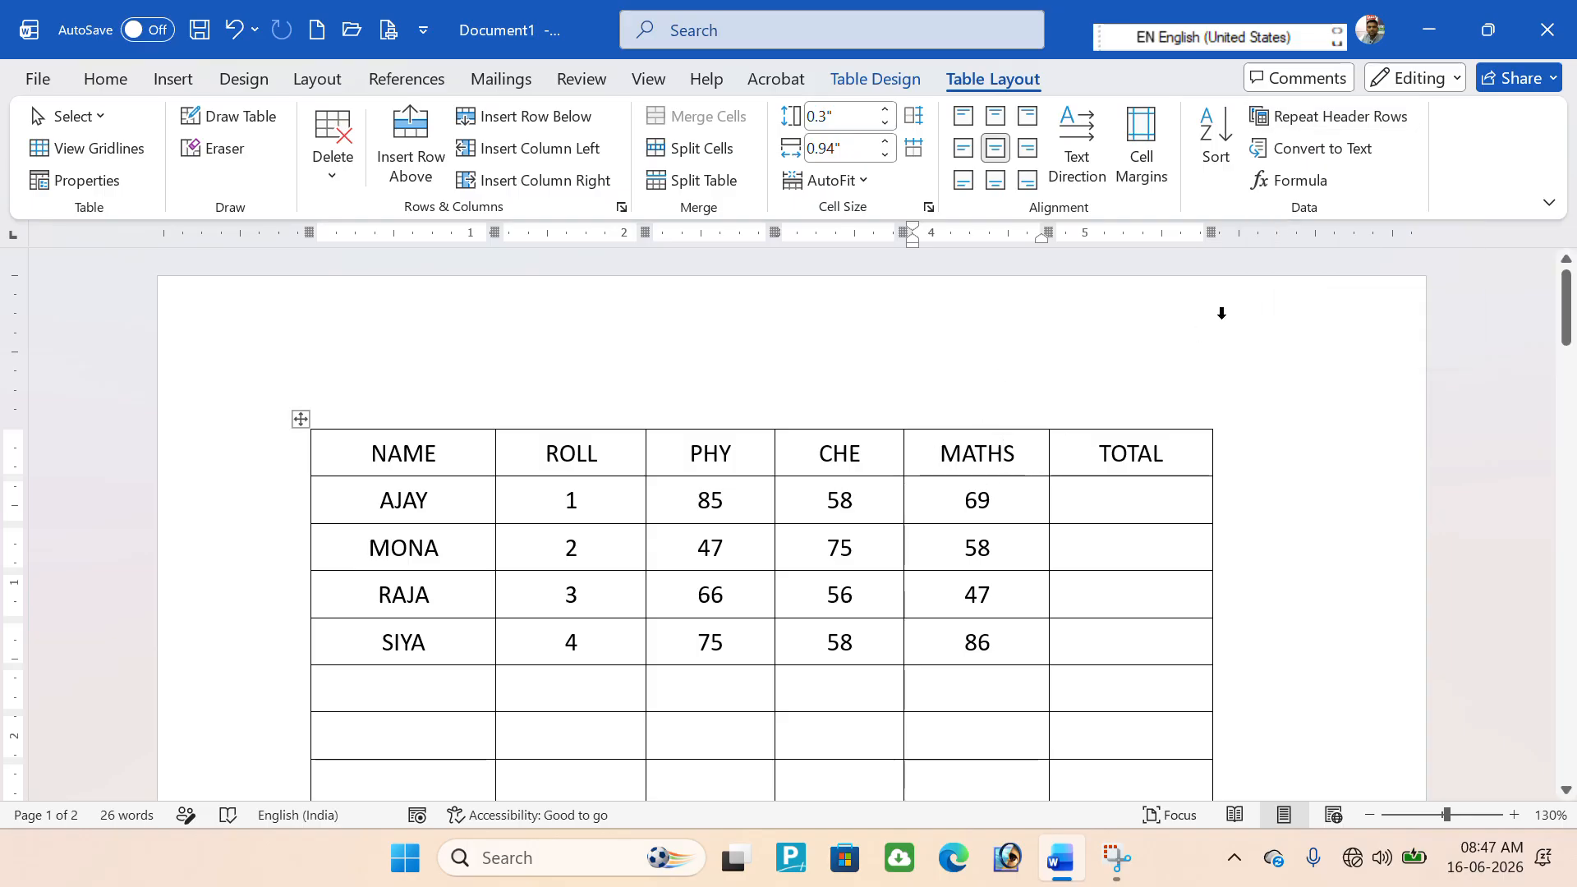
{"action": "left_click", "coordinate": [1317, 123]}
{"action": "scroll", "coordinate": [850, 542], "scroll_direction": "down", "scroll_amount": 5}
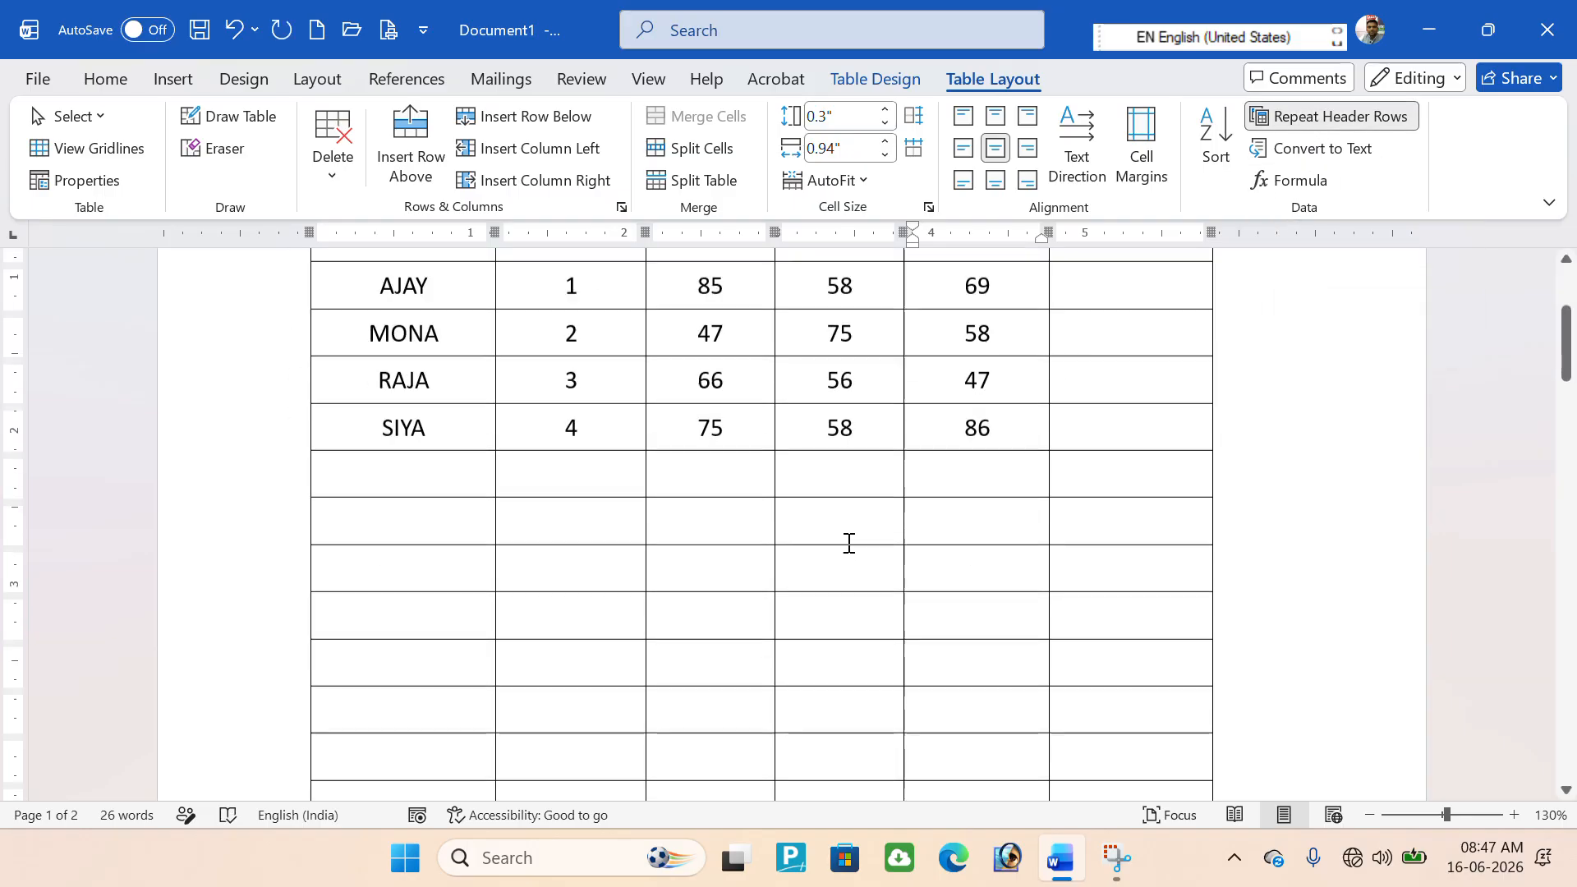
{"action": "scroll", "coordinate": [851, 540], "scroll_direction": "down", "scroll_amount": 5}
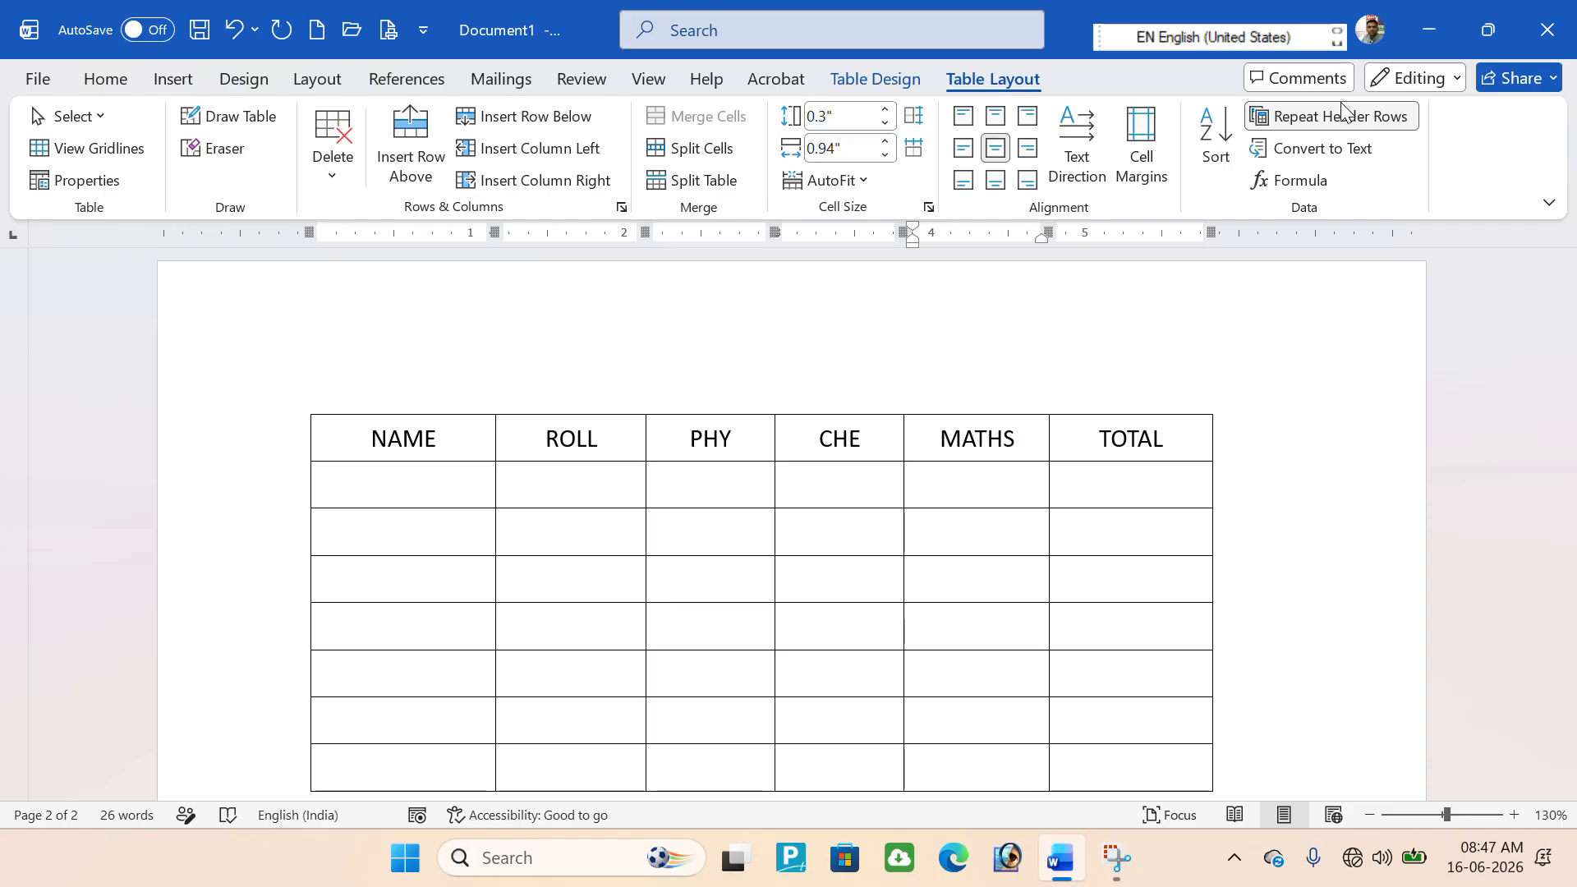
Set the table's text wrapping to None in the table properties, and look over both pages of the table.
{"action": "left_click", "coordinate": [1001, 444]}
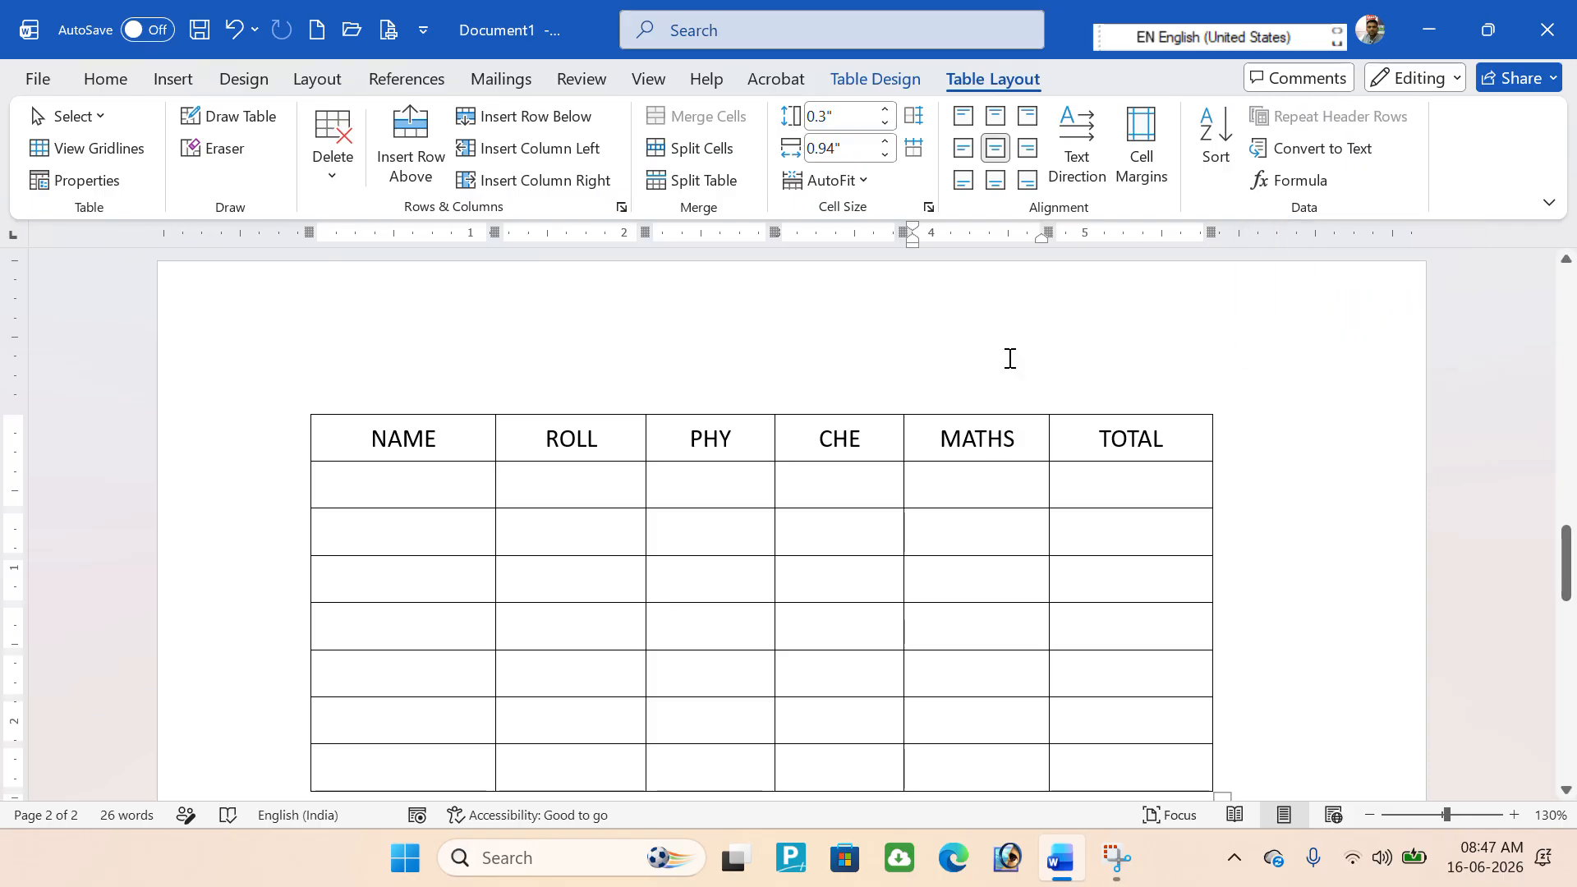
{"action": "left_click", "coordinate": [114, 185]}
{"action": "left_click", "coordinate": [1095, 505]}
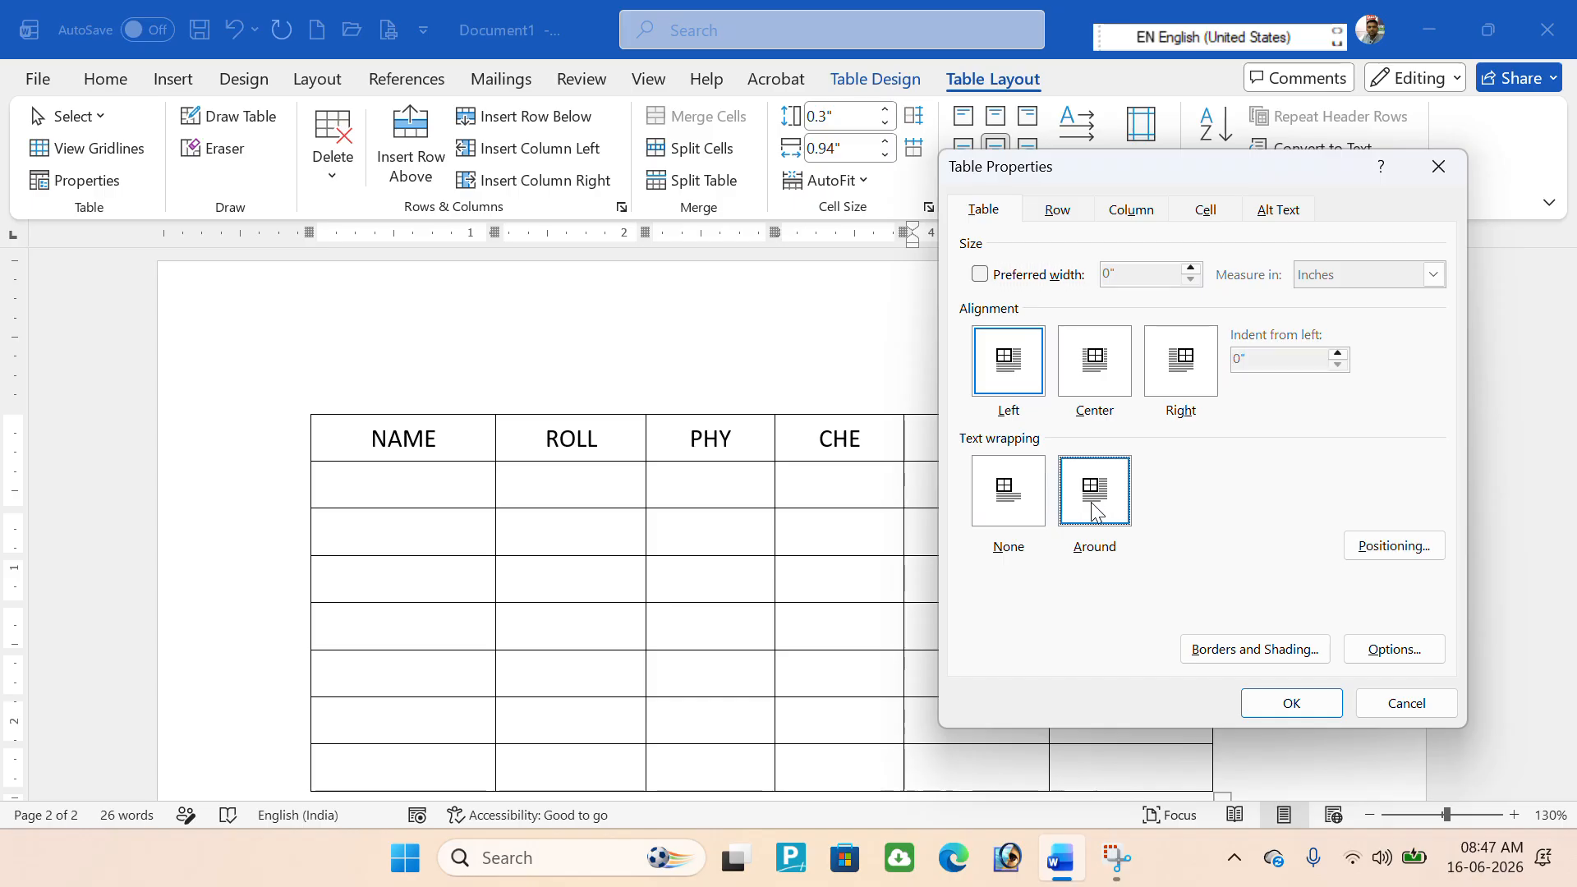
{"action": "left_click", "coordinate": [1038, 523]}
{"action": "left_click", "coordinate": [1256, 702]}
{"action": "scroll", "coordinate": [1048, 615], "scroll_direction": "down", "scroll_amount": 5}
{"action": "scroll", "coordinate": [1045, 608], "scroll_direction": "up", "scroll_amount": 10}
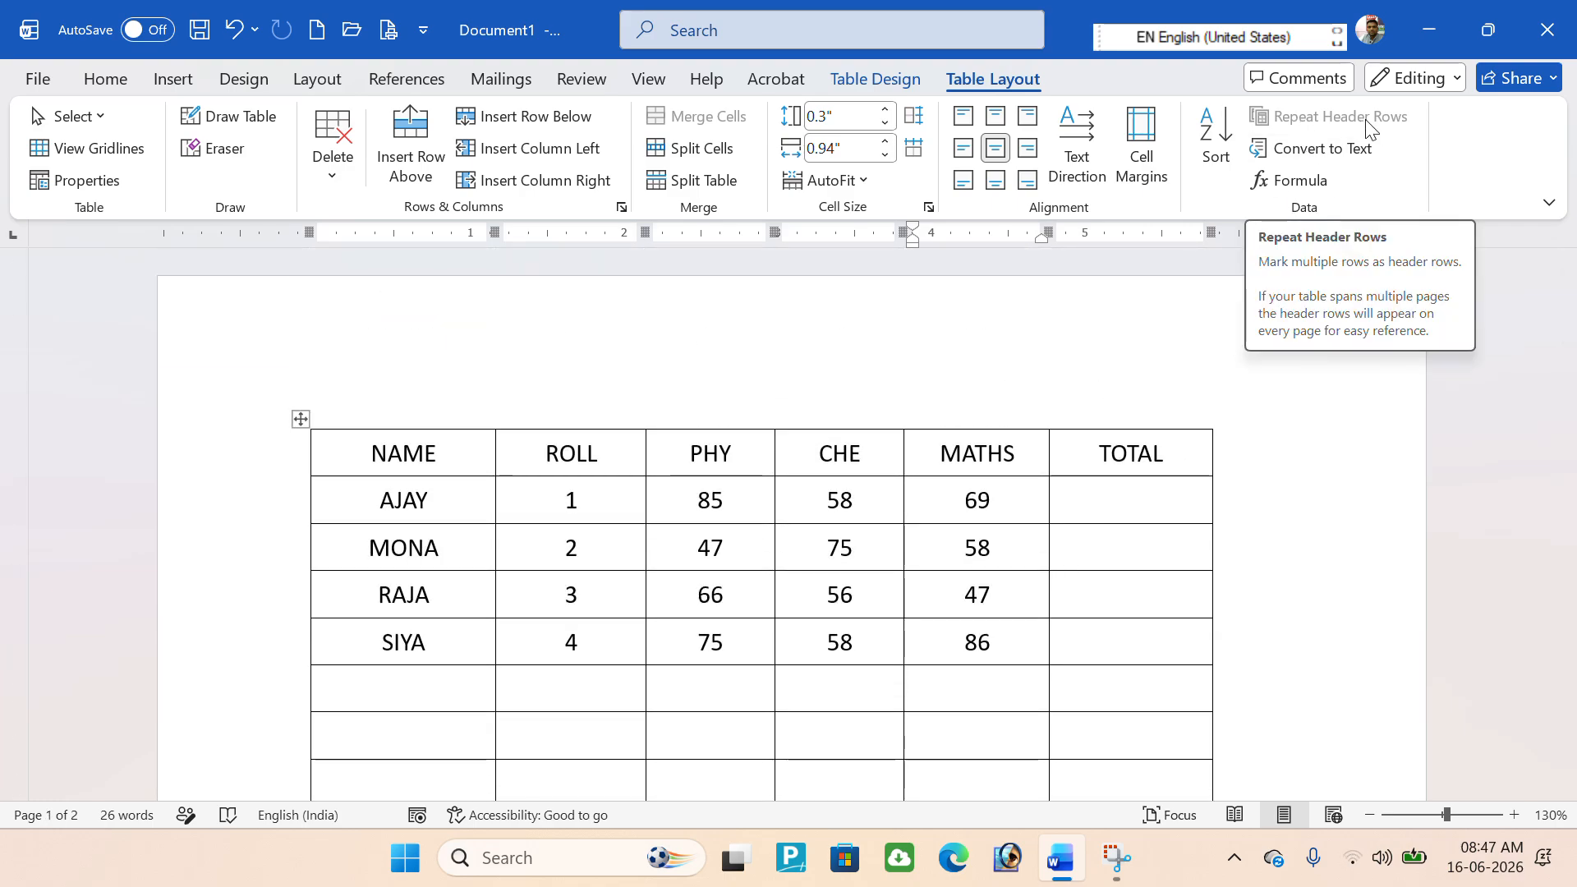
Delete all empty rows below the last student row through the end of the second page.
{"action": "left_click_drag", "start_coordinate": [466, 704], "coordinate": [1127, 718]}
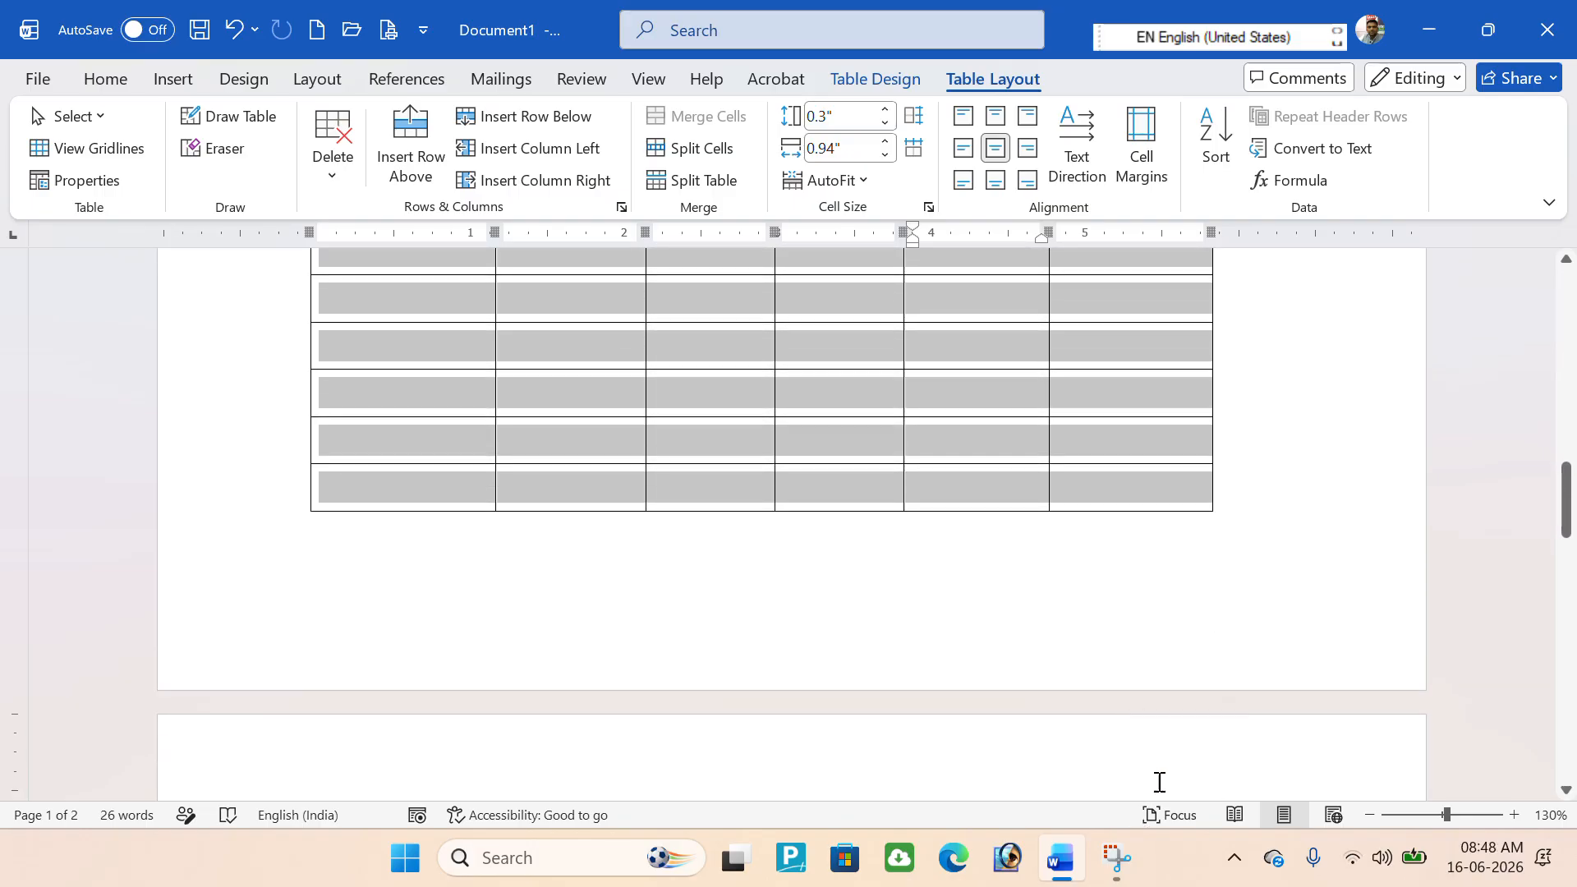
{"action": "left_click_drag", "start_coordinate": [1162, 791], "coordinate": [1162, 738]}
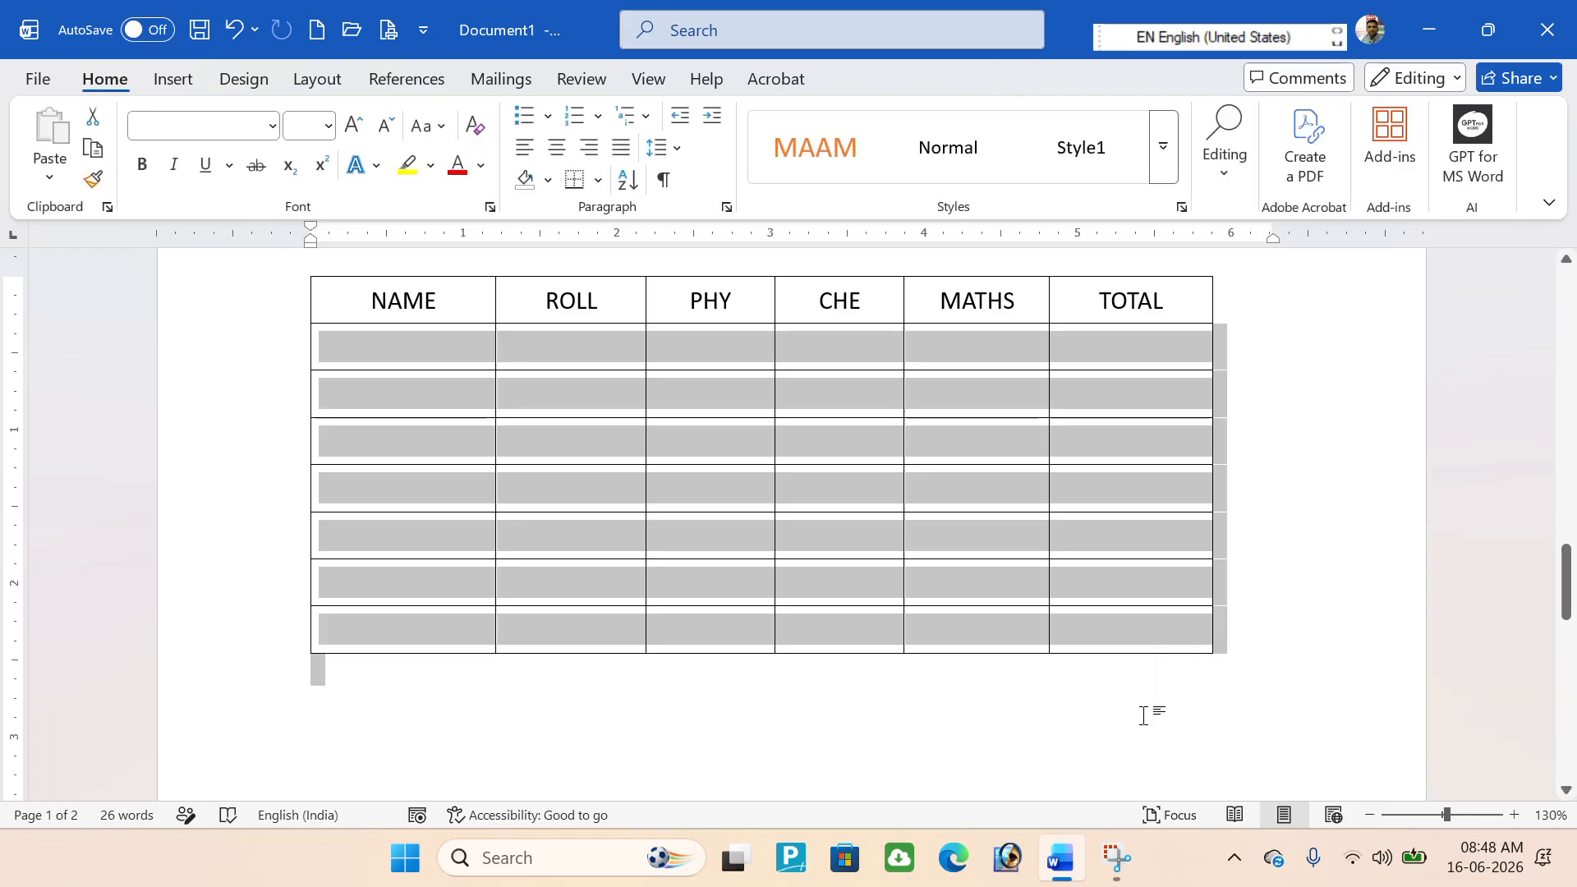
{"action": "key", "text": "Delete"}
{"action": "left_click", "coordinate": [996, 433]}
{"action": "scroll", "coordinate": [940, 447], "scroll_direction": "up", "scroll_amount": 2}
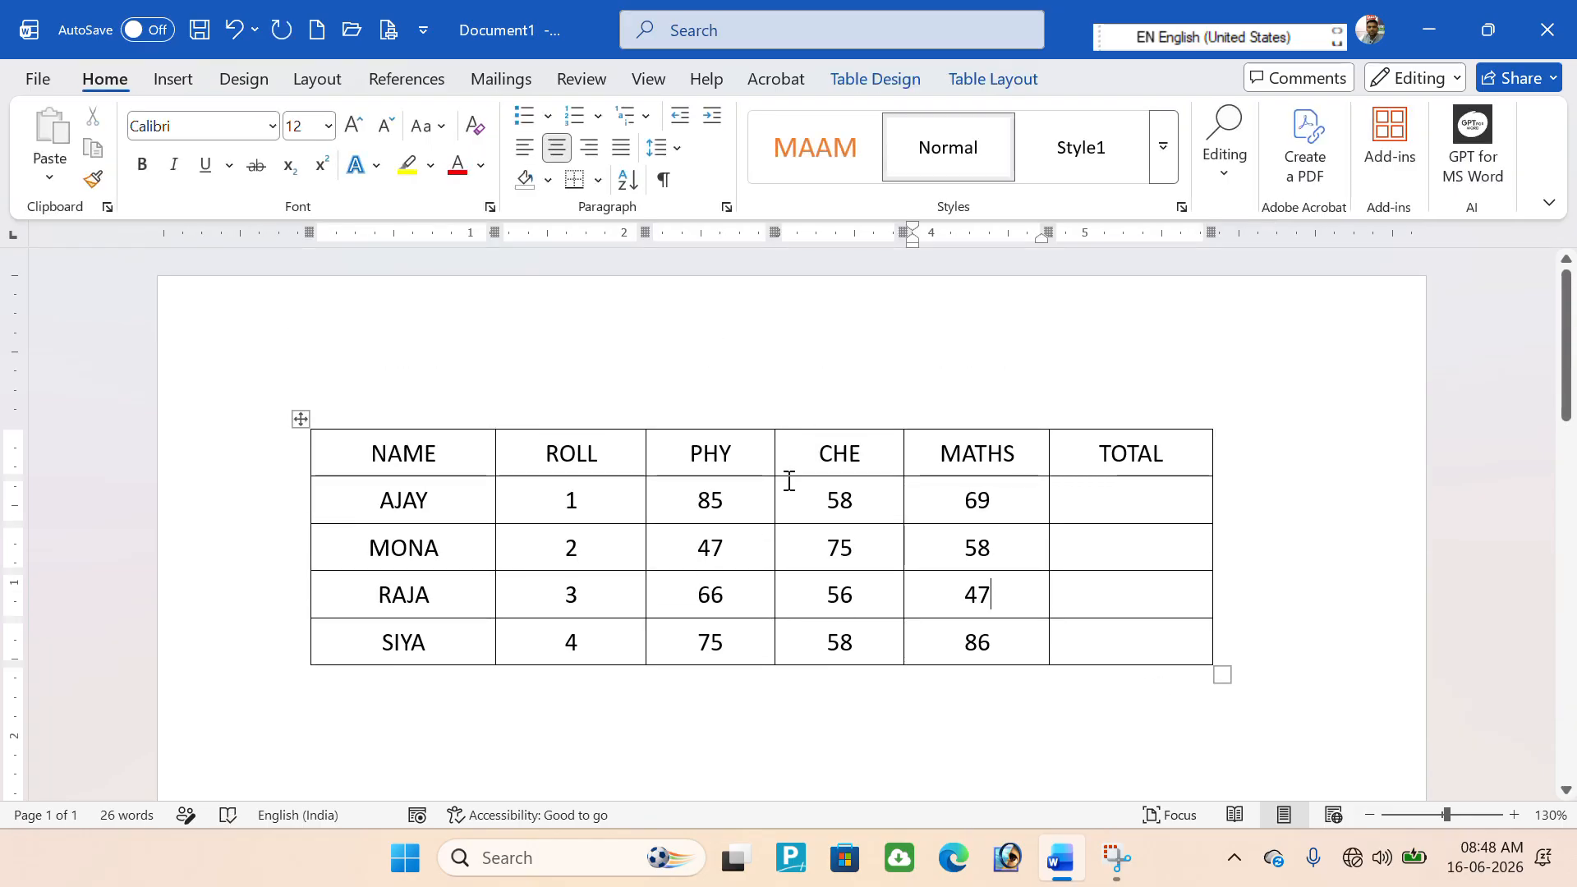
Convert the student marks table to plain text with commas as the separator.
{"action": "left_click", "coordinate": [996, 79]}
{"action": "left_click", "coordinate": [1298, 150]}
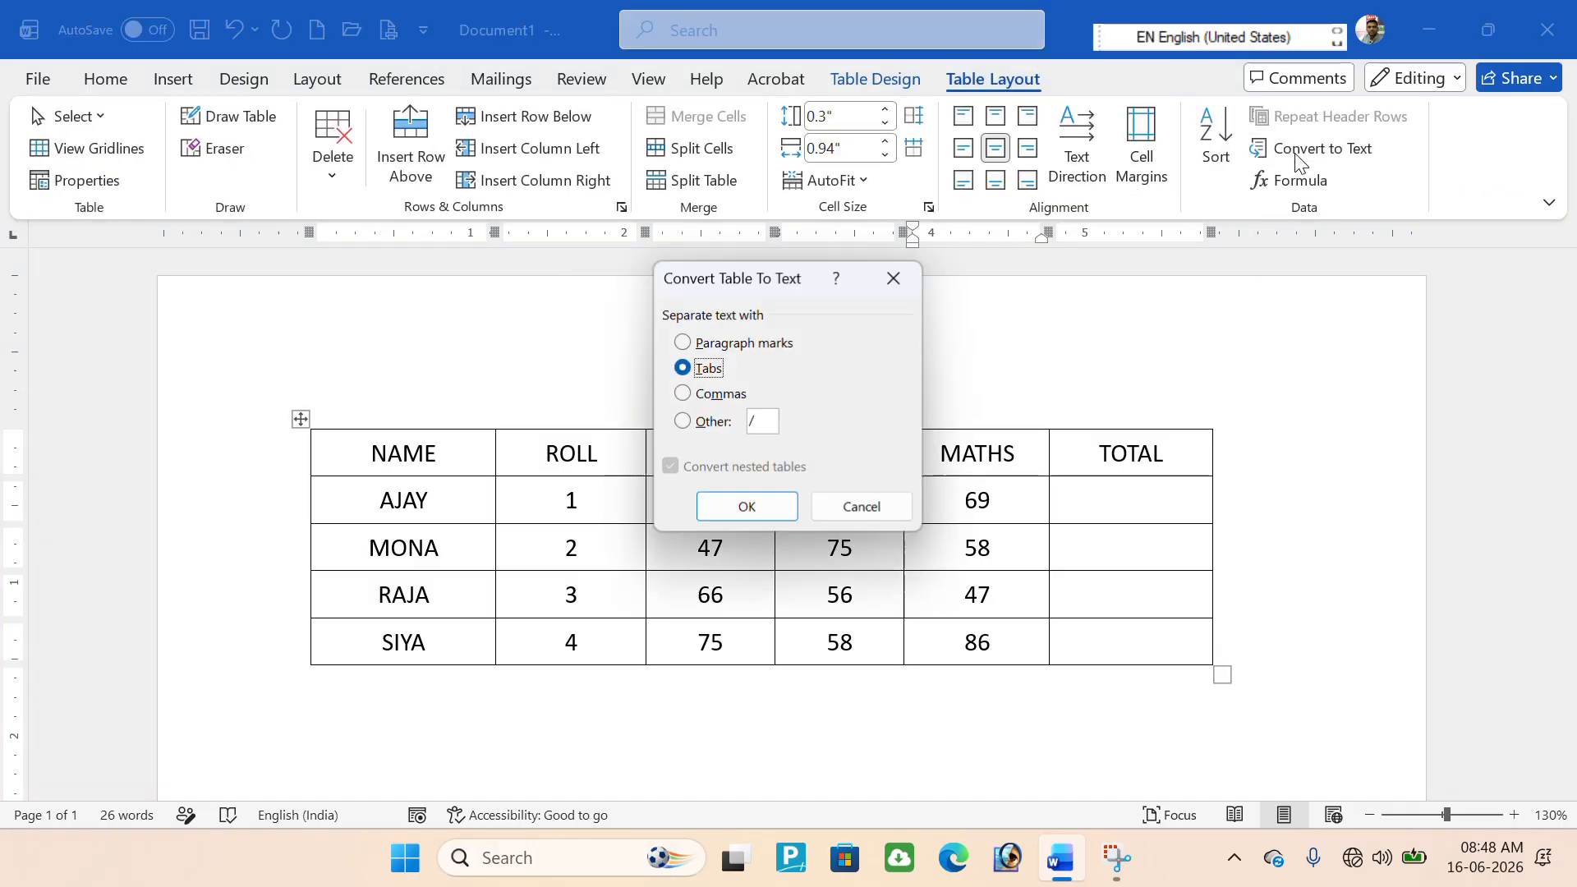
{"action": "left_click", "coordinate": [701, 406]}
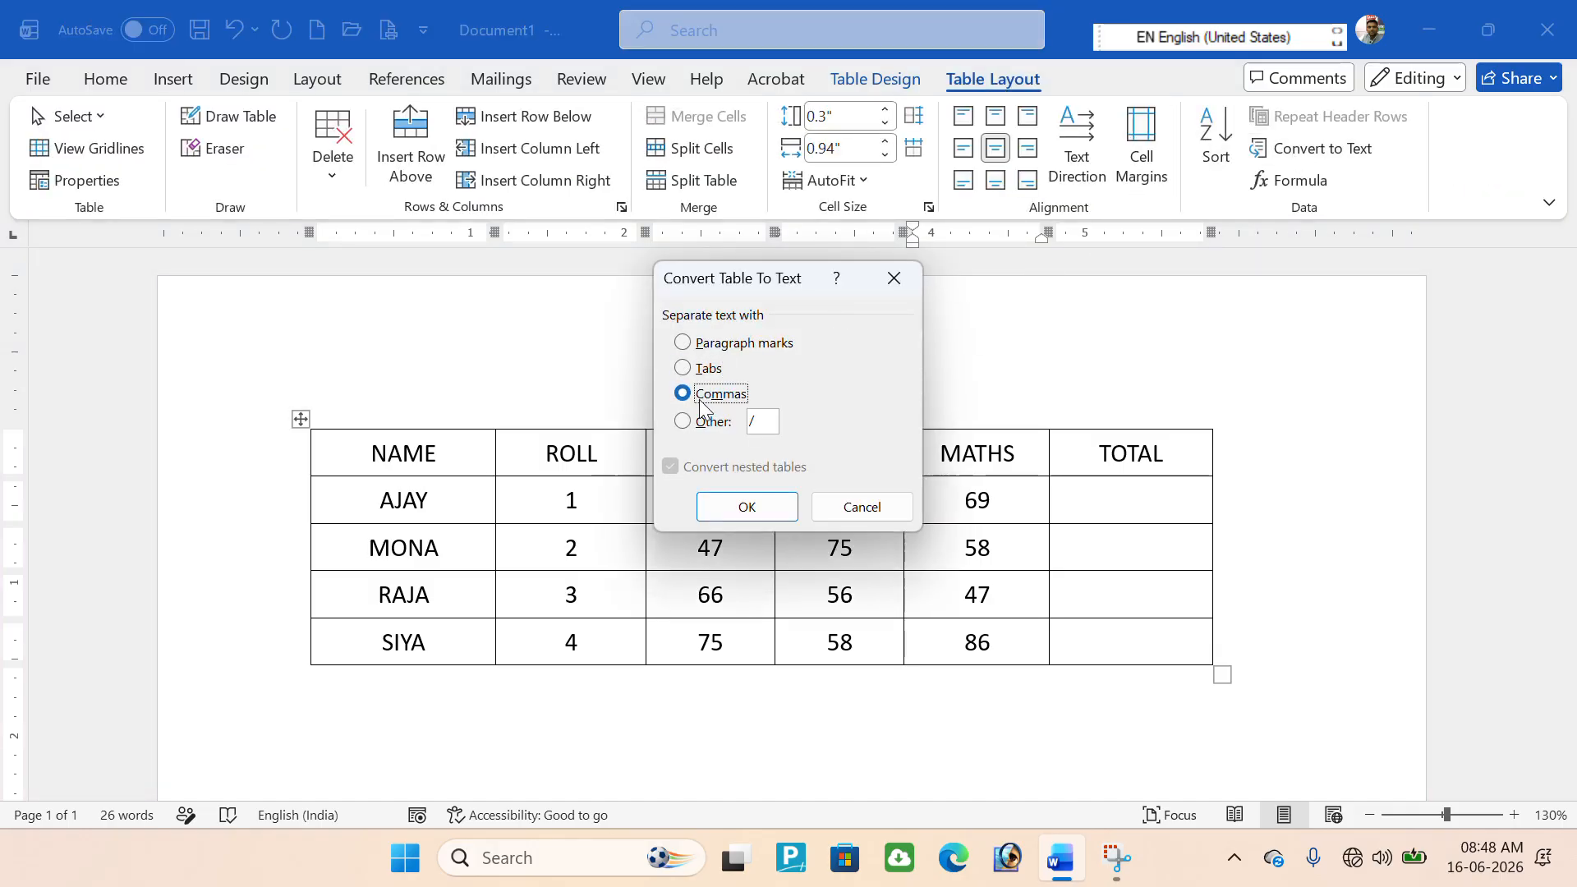
{"action": "left_click", "coordinate": [743, 511]}
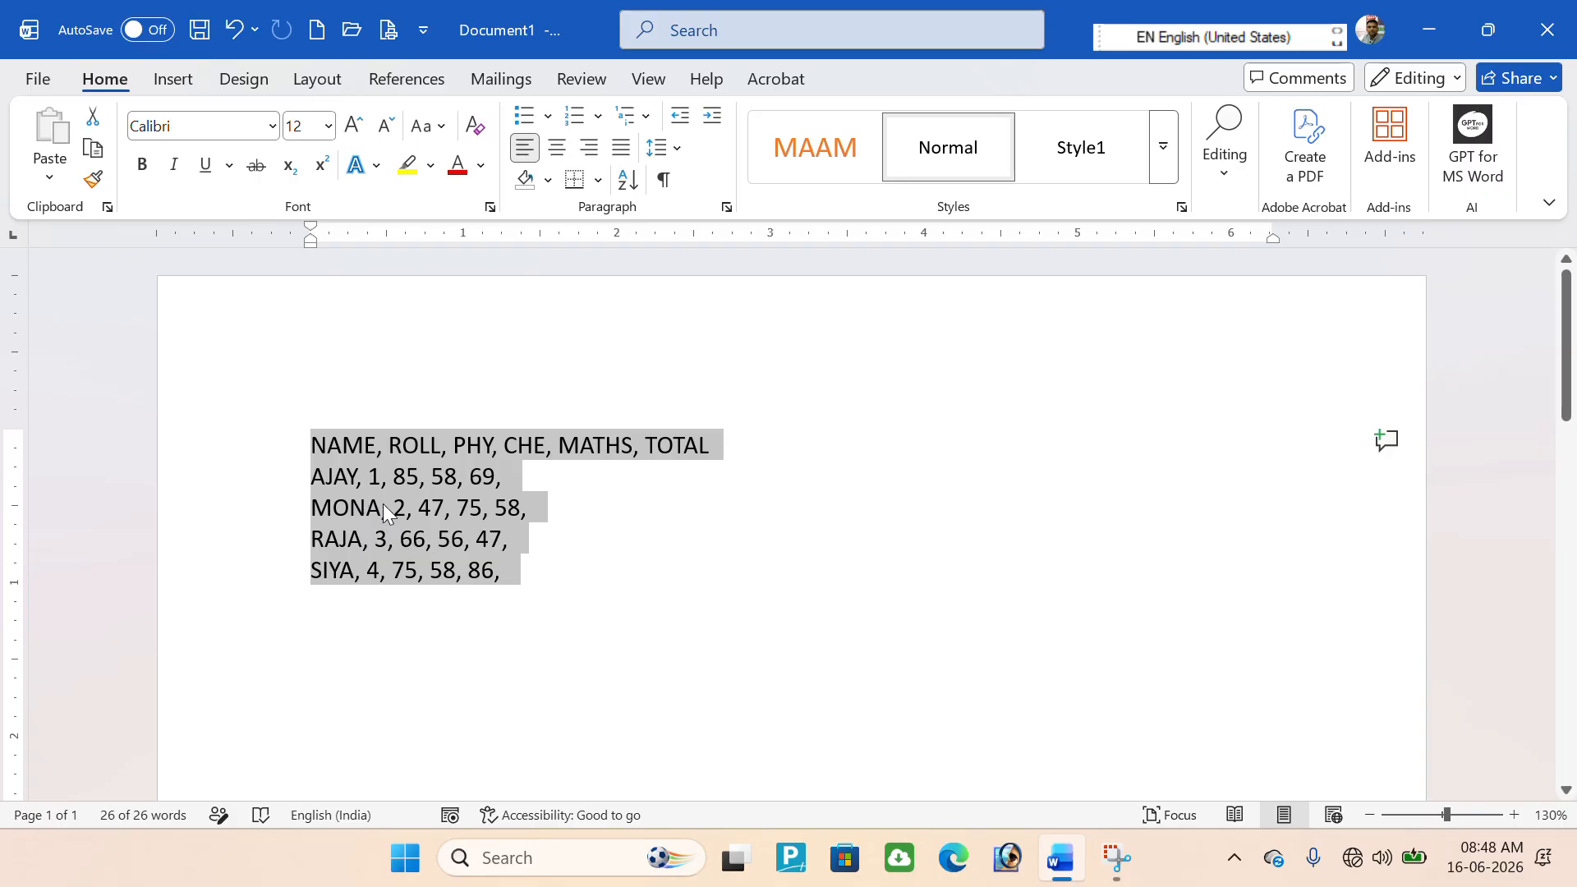
Convert the selected comma-separated marks text back into a six-column table, separating the text at commas.
{"action": "left_click", "coordinate": [192, 81]}
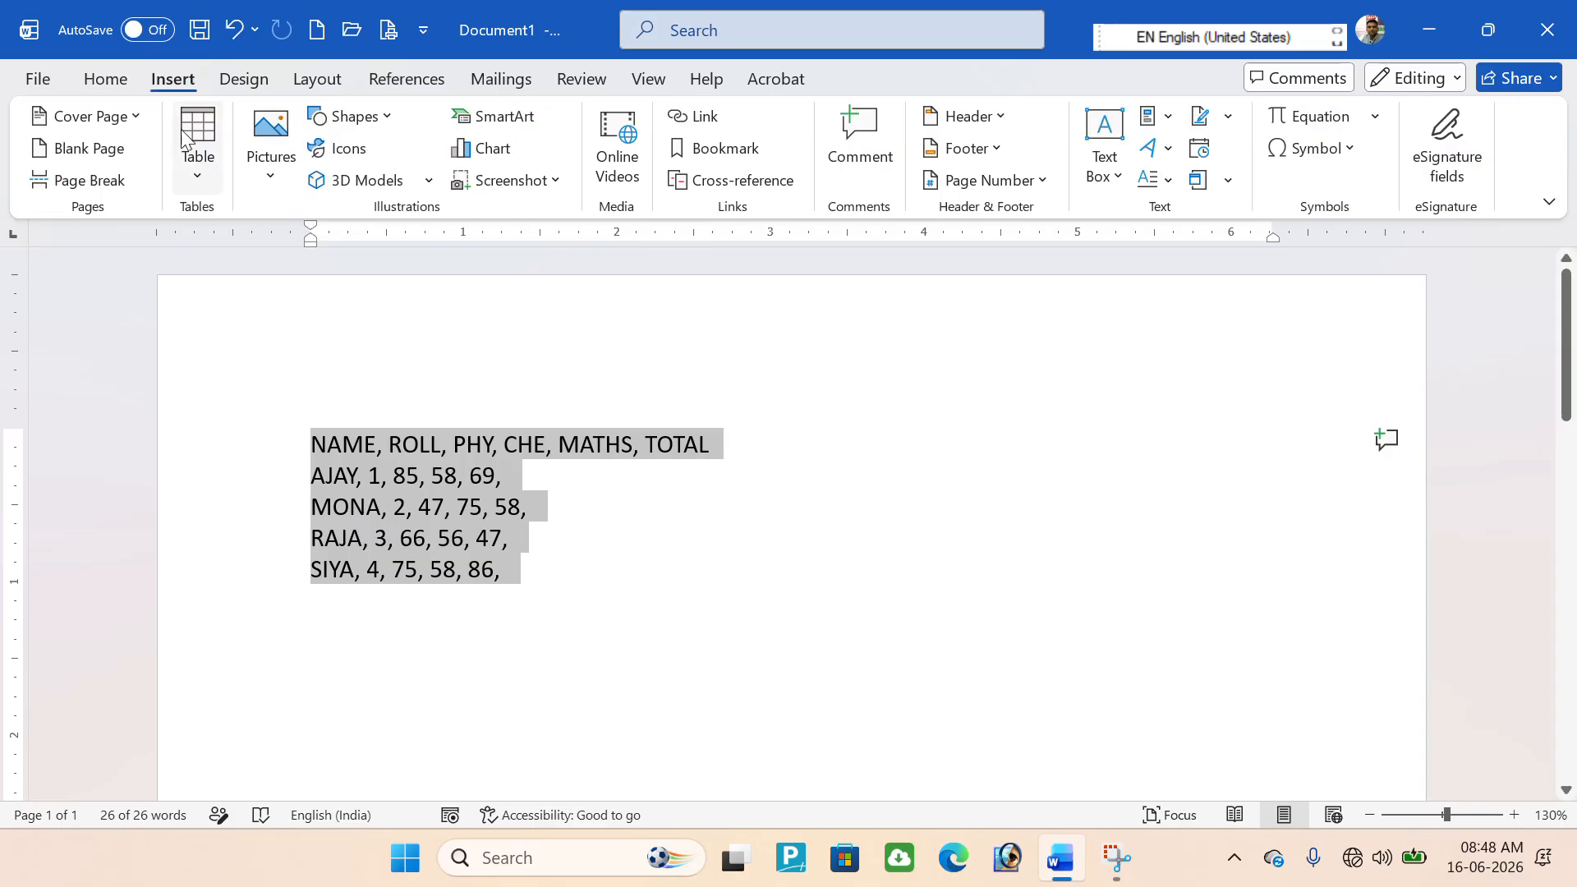
{"action": "left_click", "coordinate": [190, 174]}
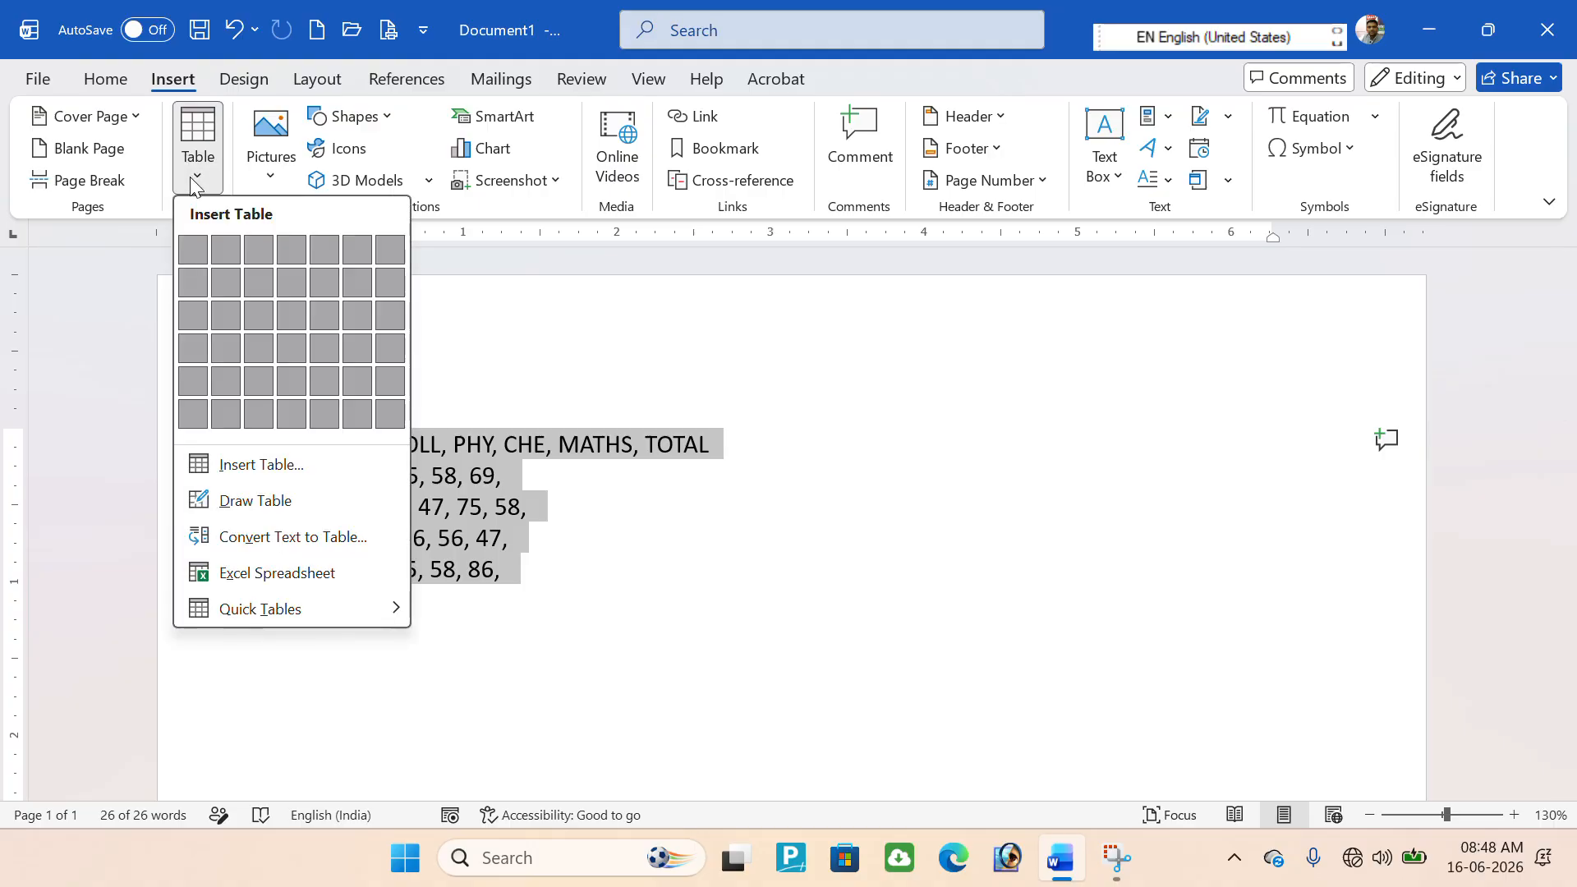
{"action": "left_click", "coordinate": [256, 551]}
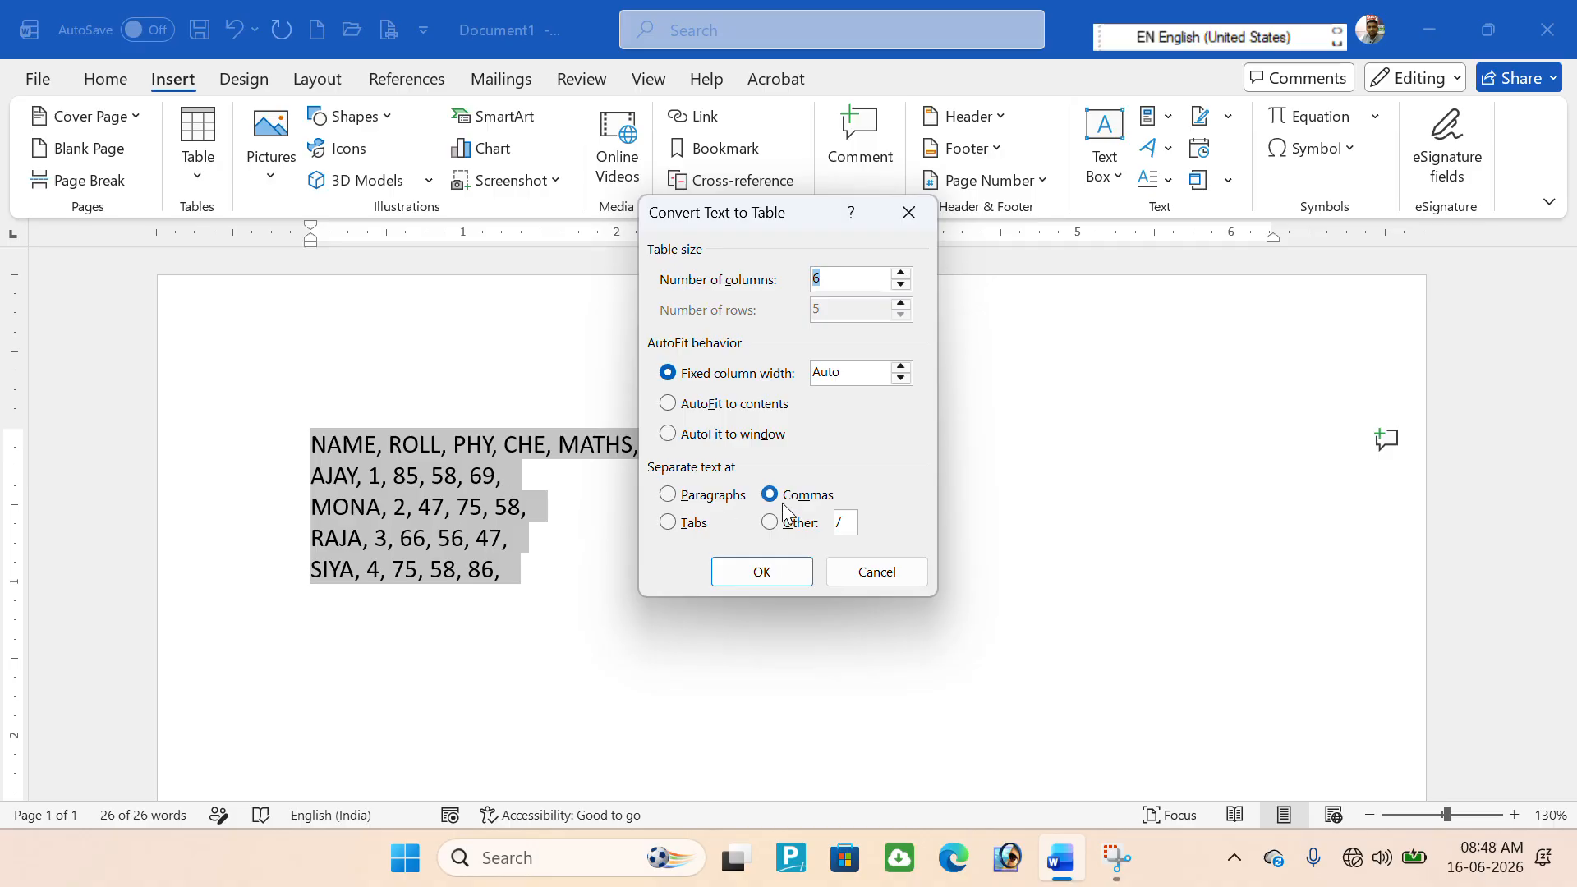
{"action": "left_click", "coordinate": [763, 571]}
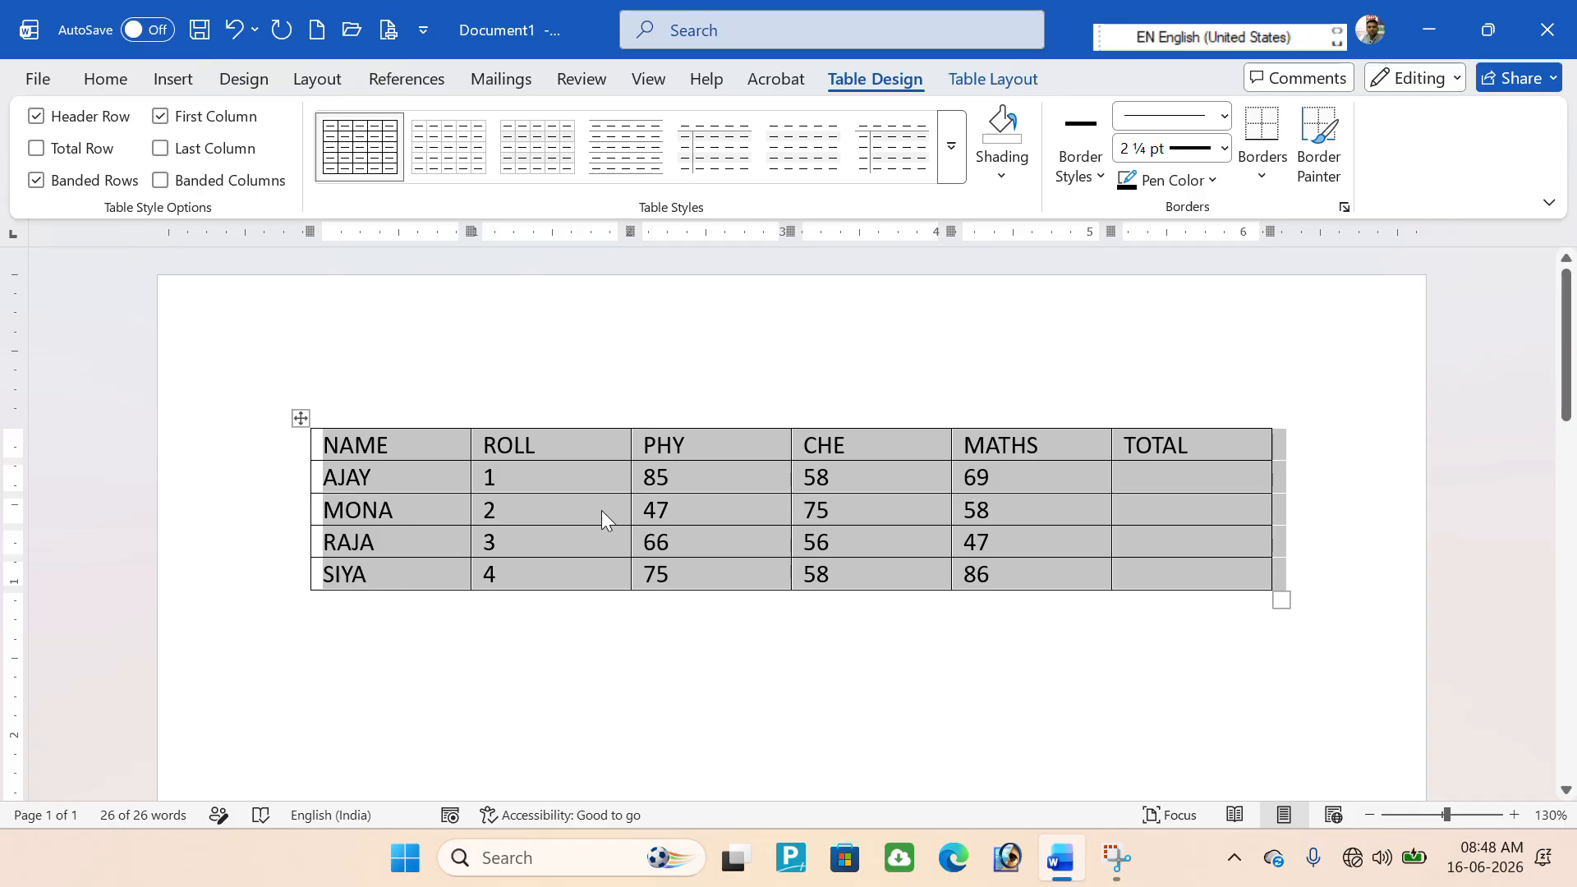
Convert the student marks table to plain text, using a slash (/) as the custom separator.
{"action": "left_click", "coordinate": [688, 471]}
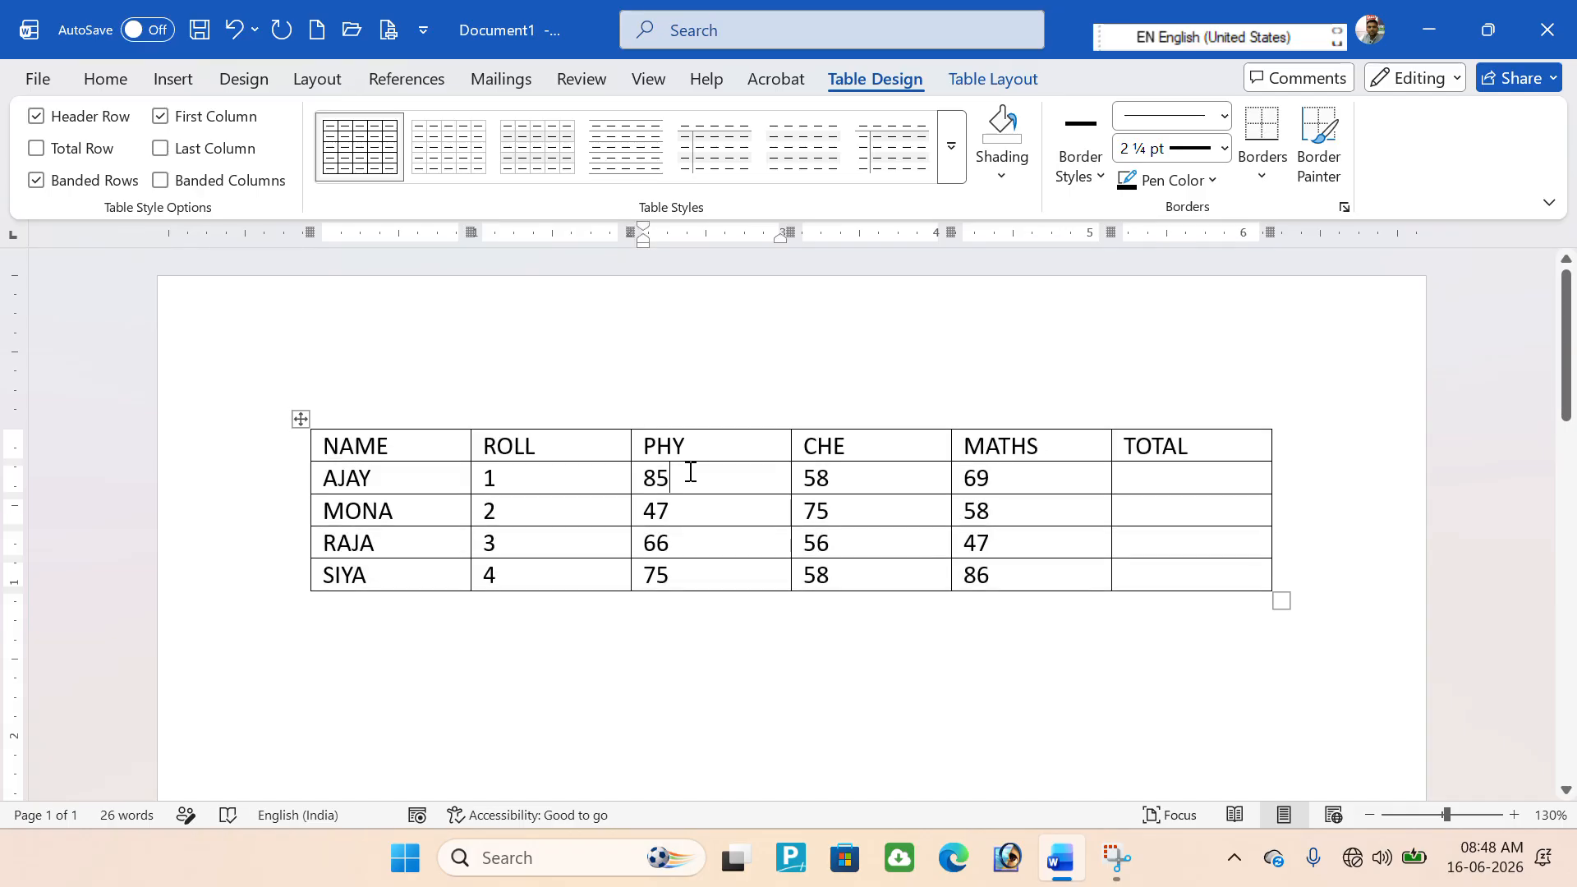
{"action": "left_click", "coordinate": [1032, 81]}
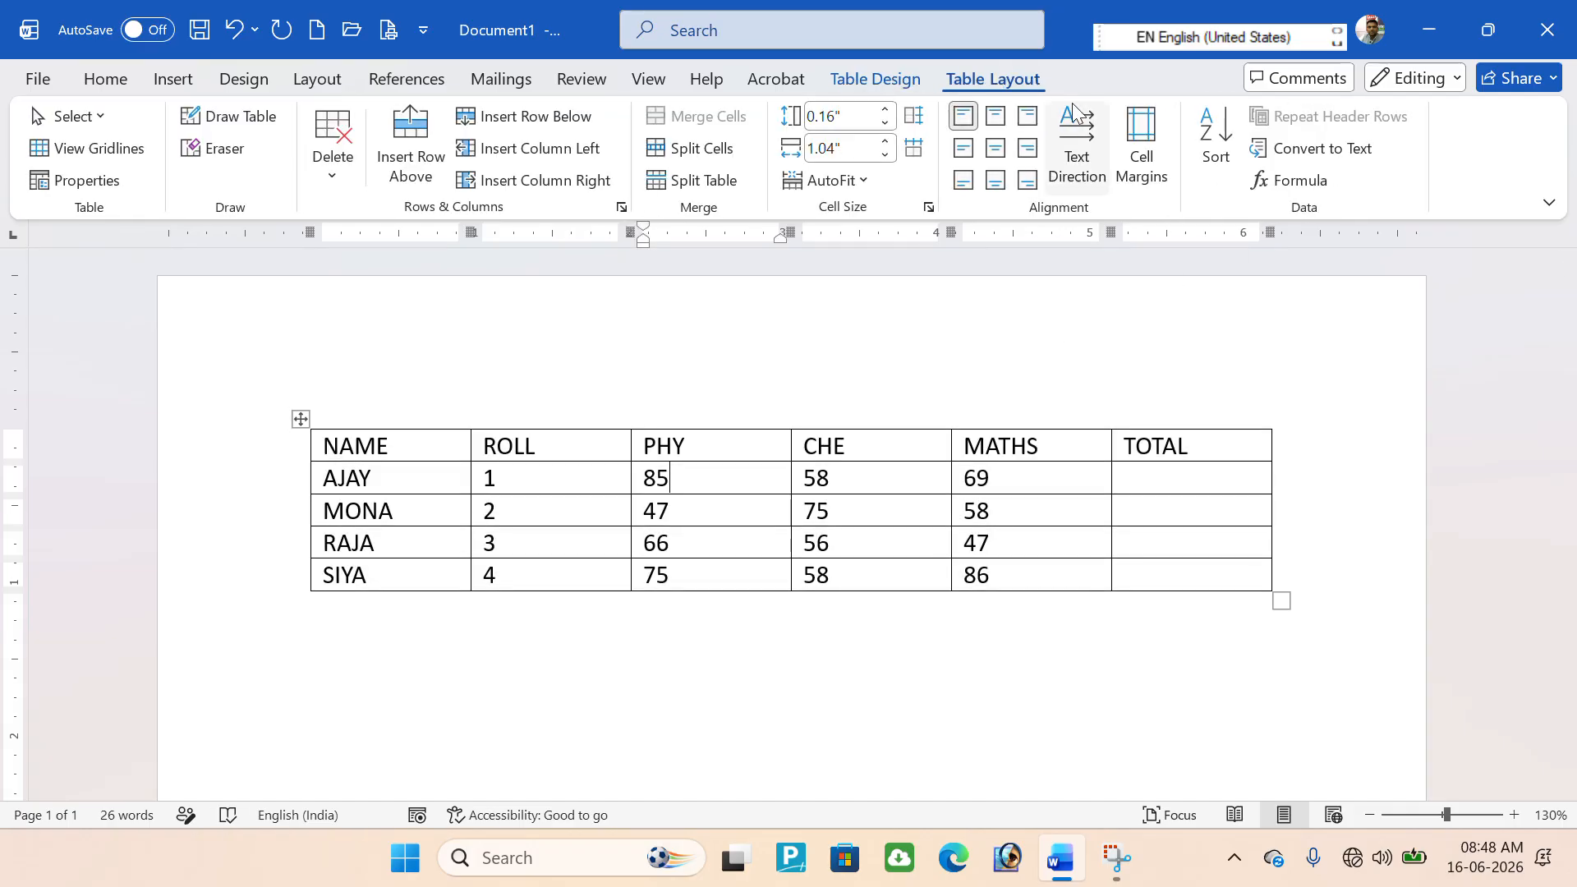
{"action": "left_click", "coordinate": [1305, 148]}
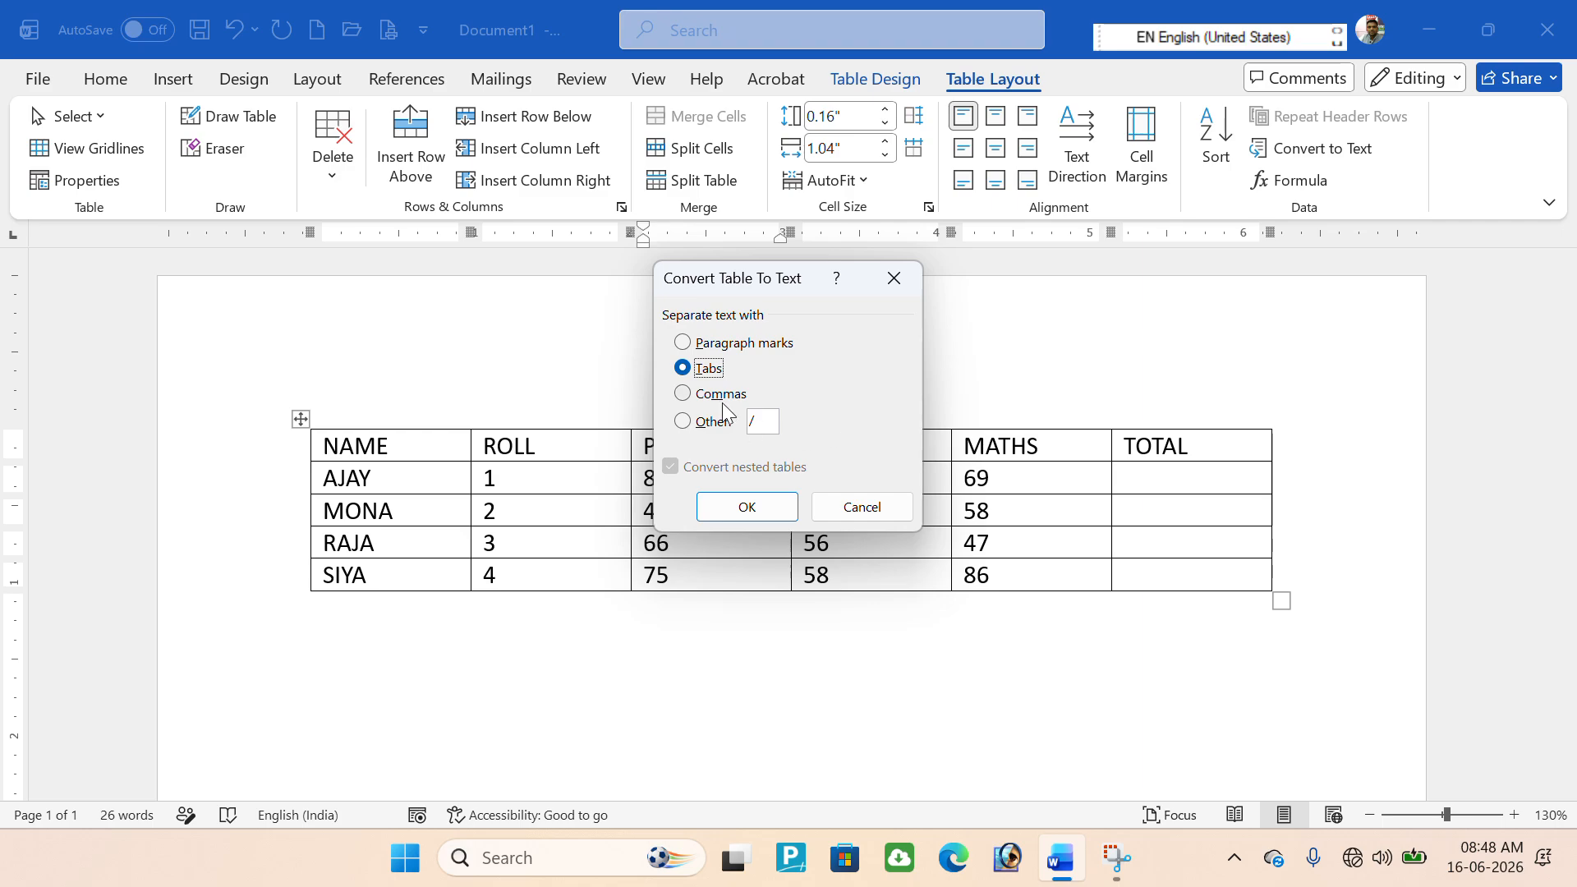
{"action": "left_click", "coordinate": [705, 428]}
{"action": "left_click", "coordinate": [764, 507]}
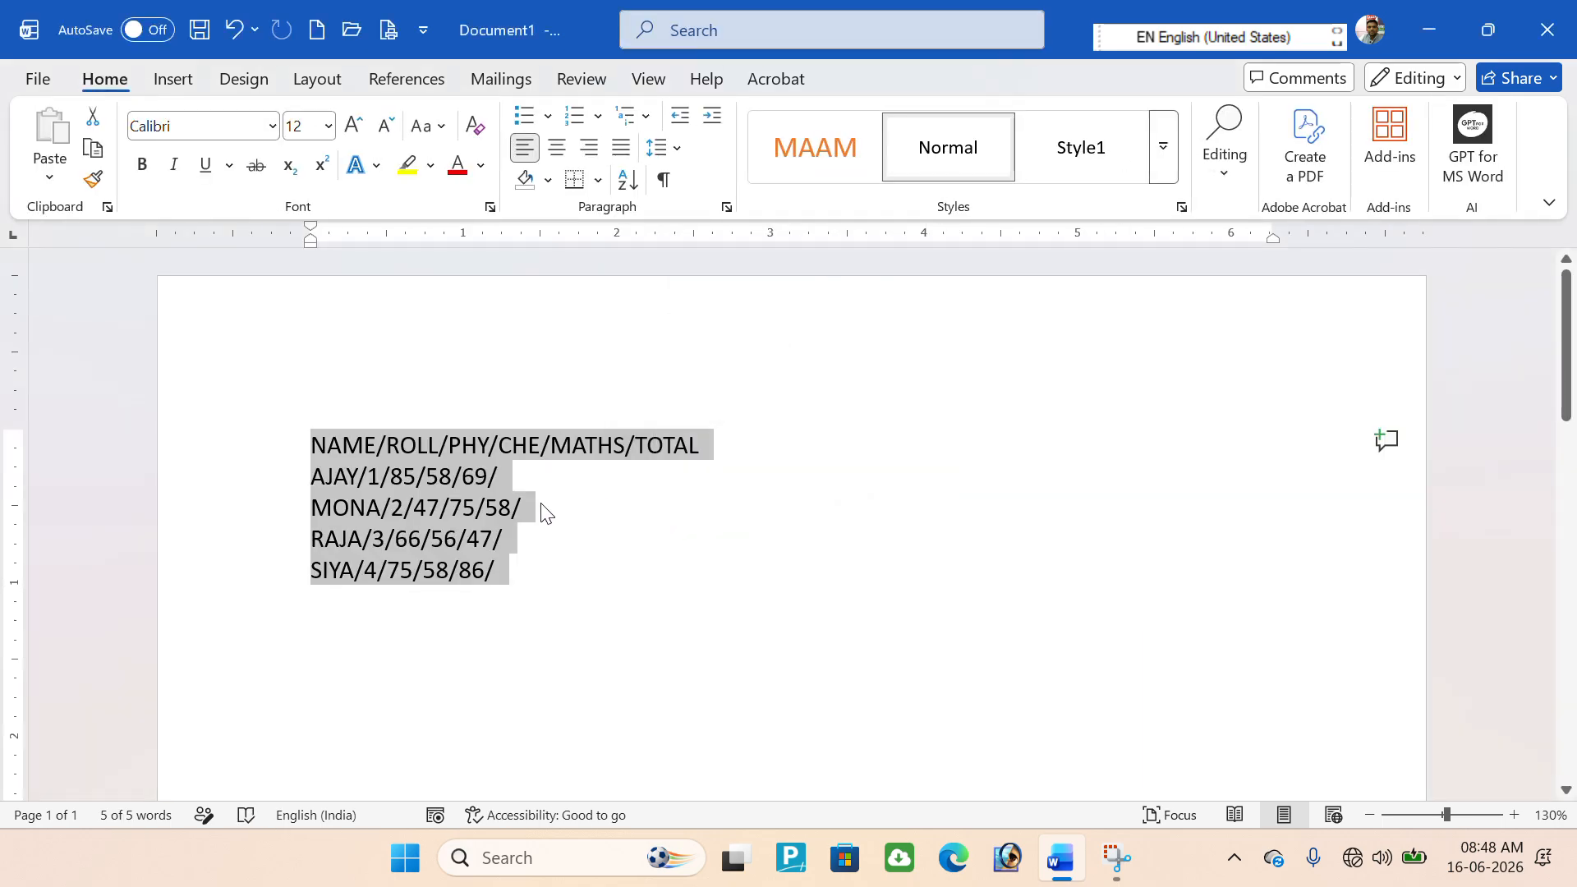
Convert the slash-separated marks text back into a six-column table, using / as the custom separator.
{"action": "left_click", "coordinate": [174, 79]}
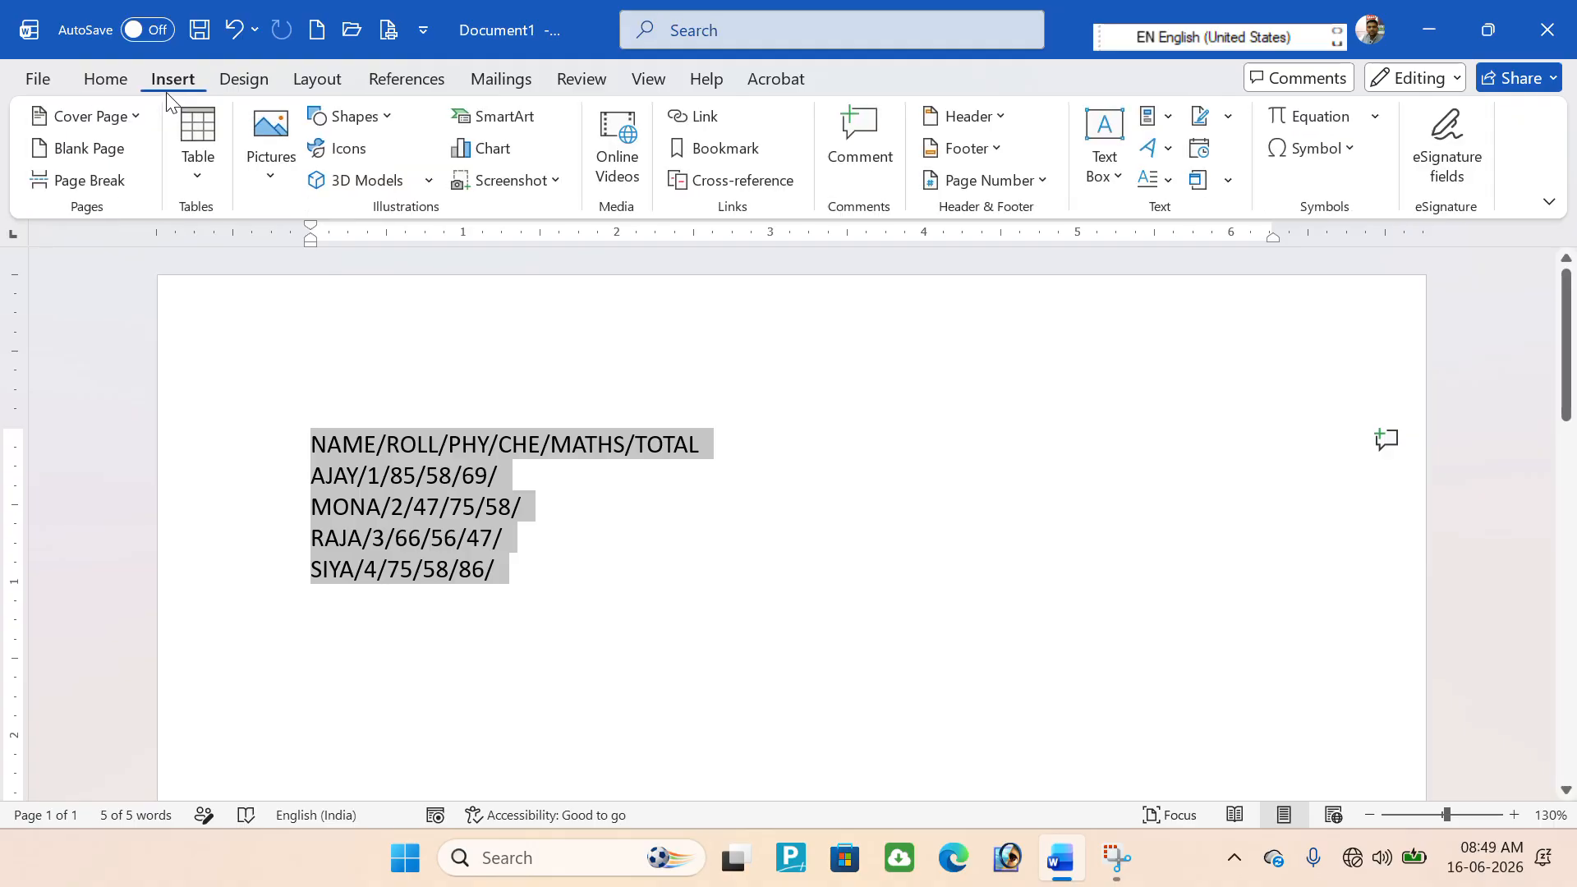
{"action": "left_click", "coordinate": [195, 175]}
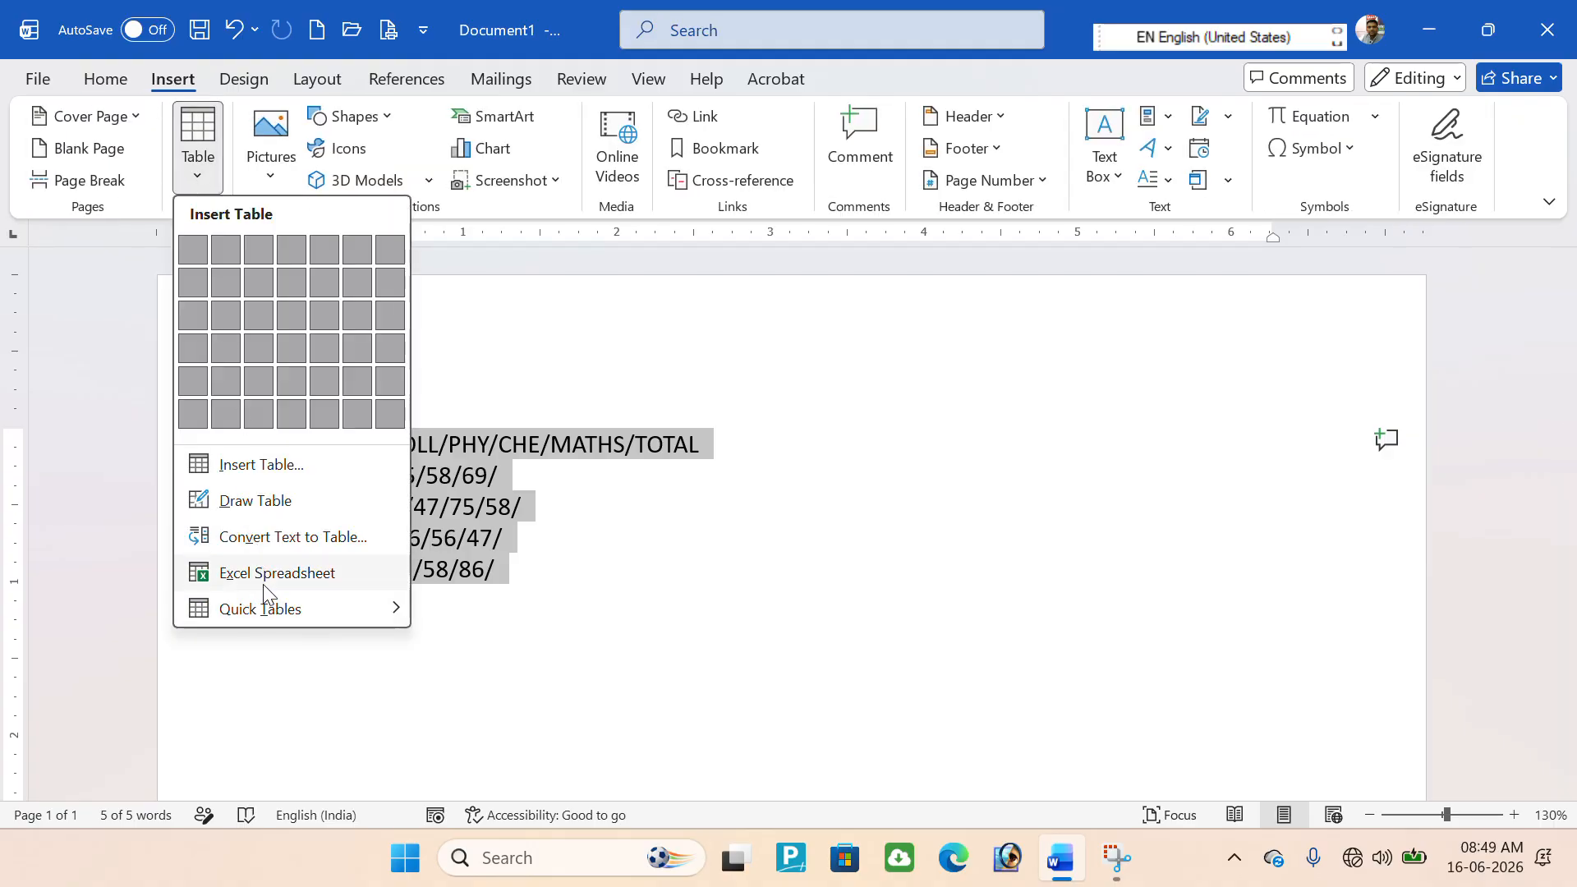
{"action": "left_click", "coordinate": [267, 543]}
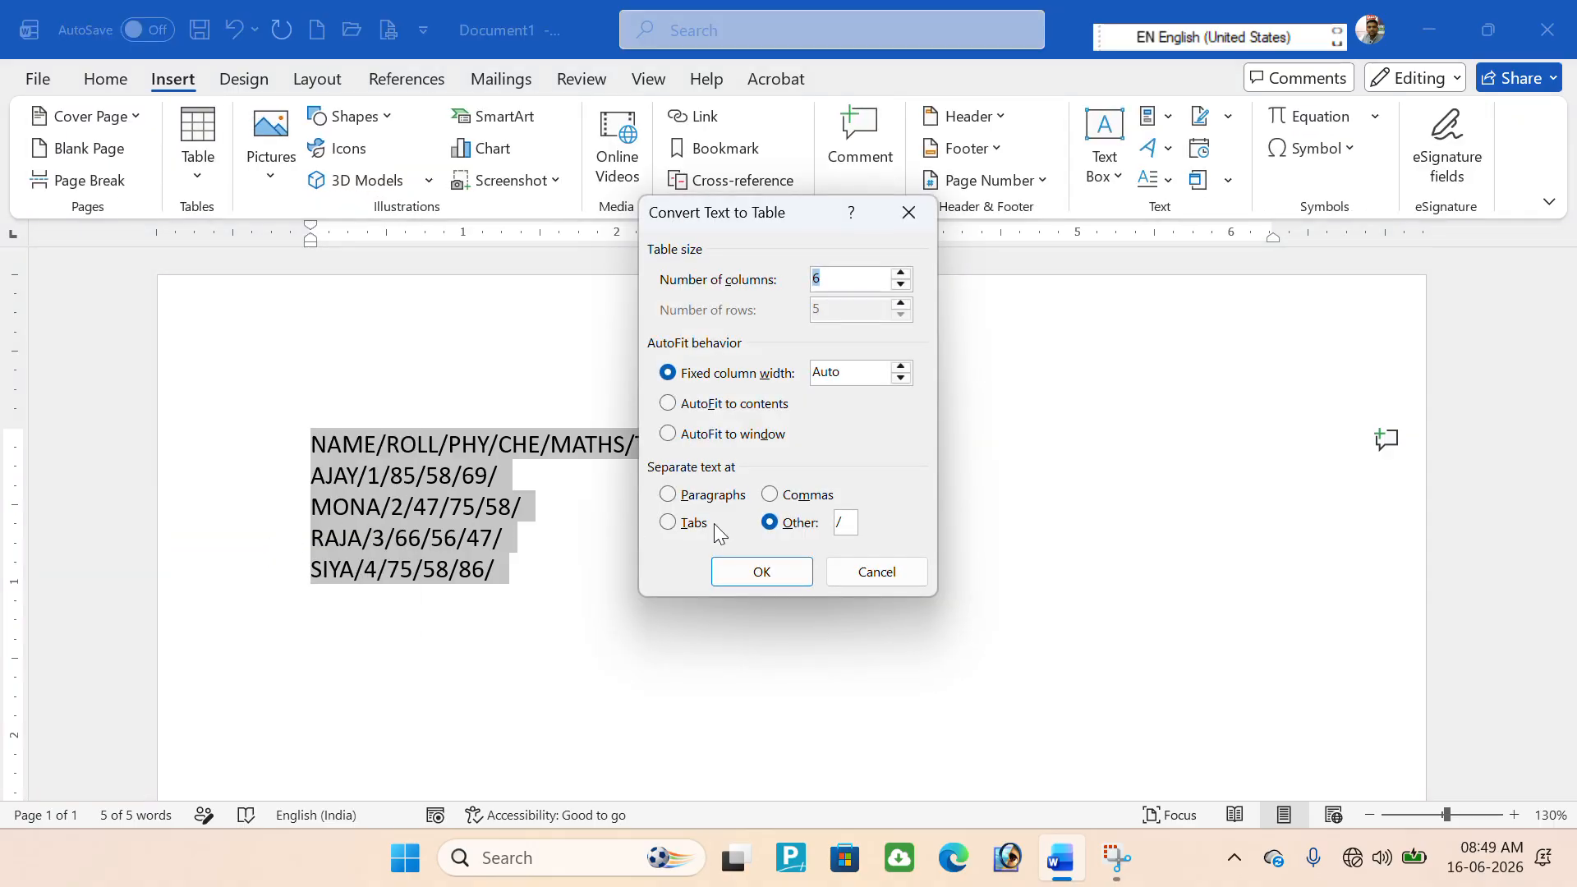
{"action": "left_click", "coordinate": [775, 524]}
{"action": "left_click", "coordinate": [851, 525]}
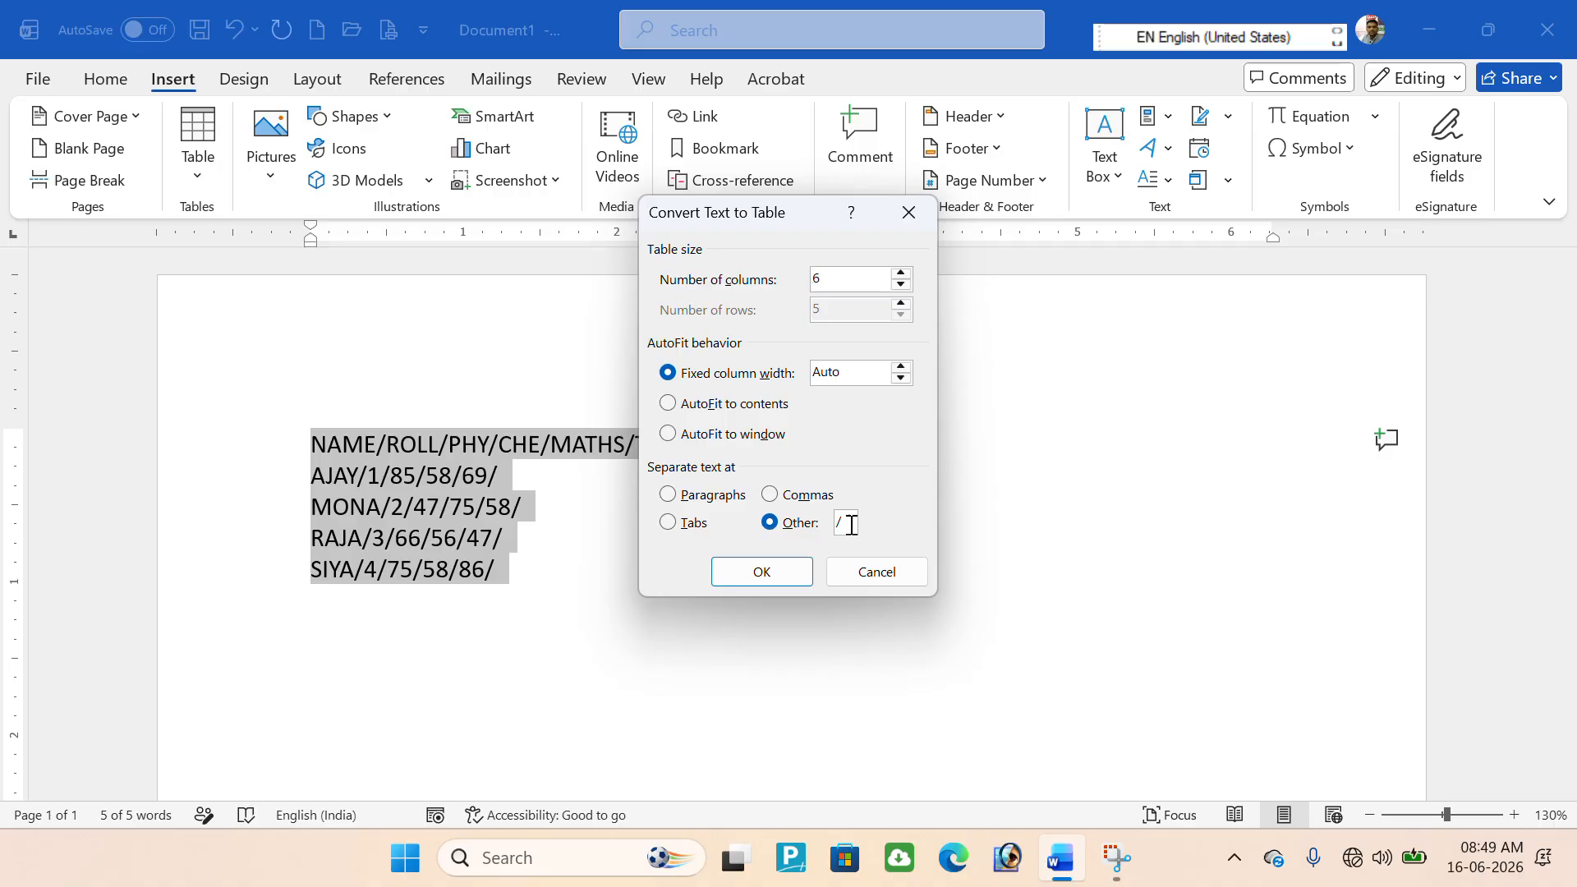
{"action": "left_click", "coordinate": [763, 572]}
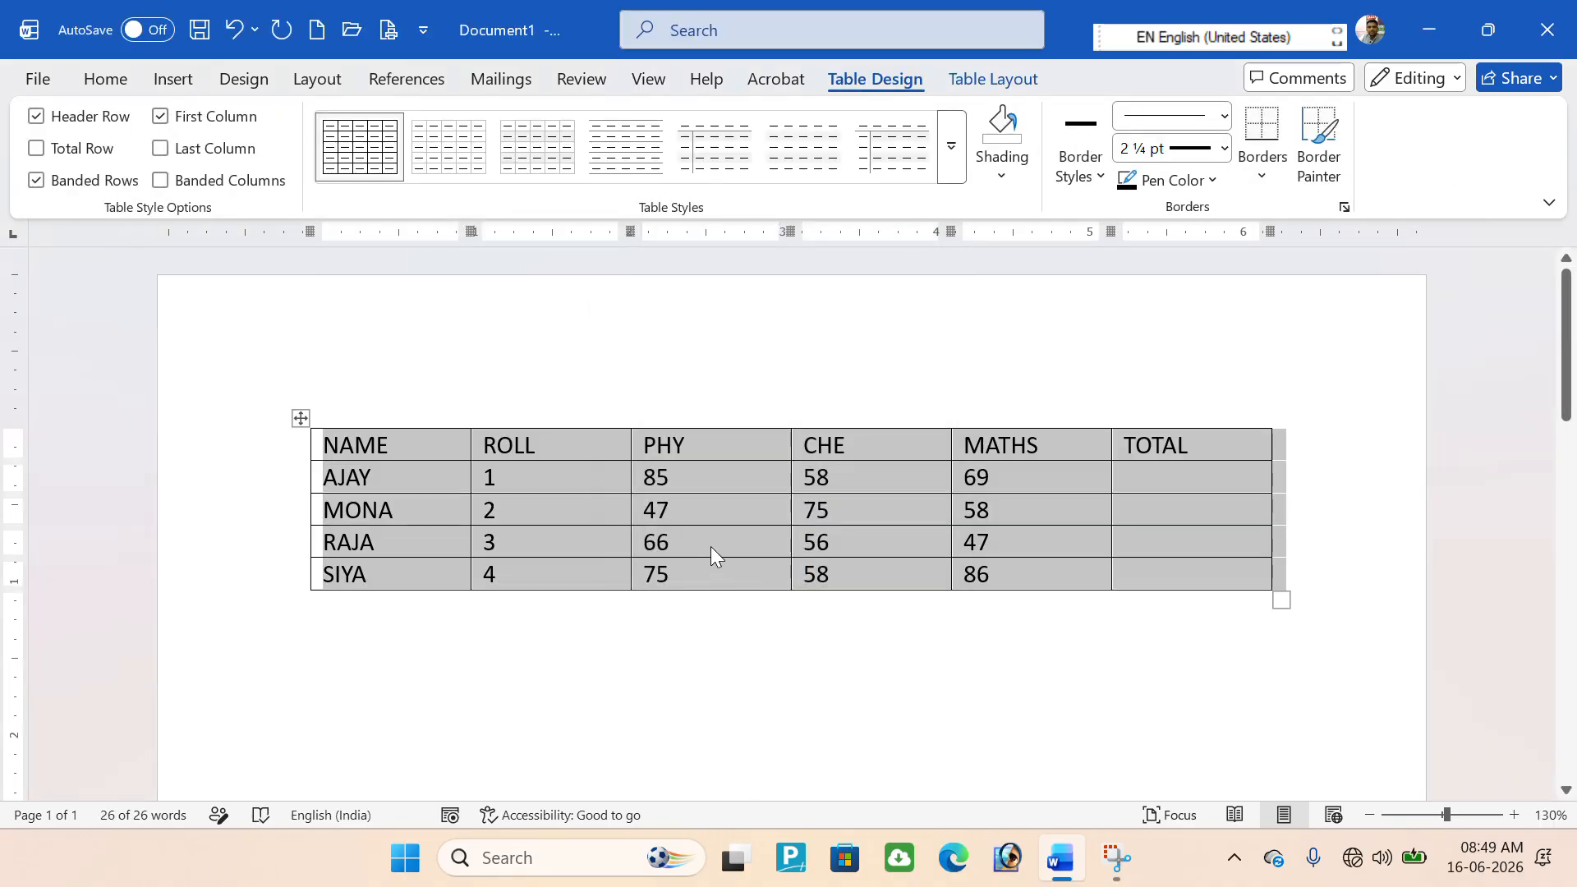
Bring up the layout options for the student marks table.
{"action": "left_click", "coordinate": [991, 79]}
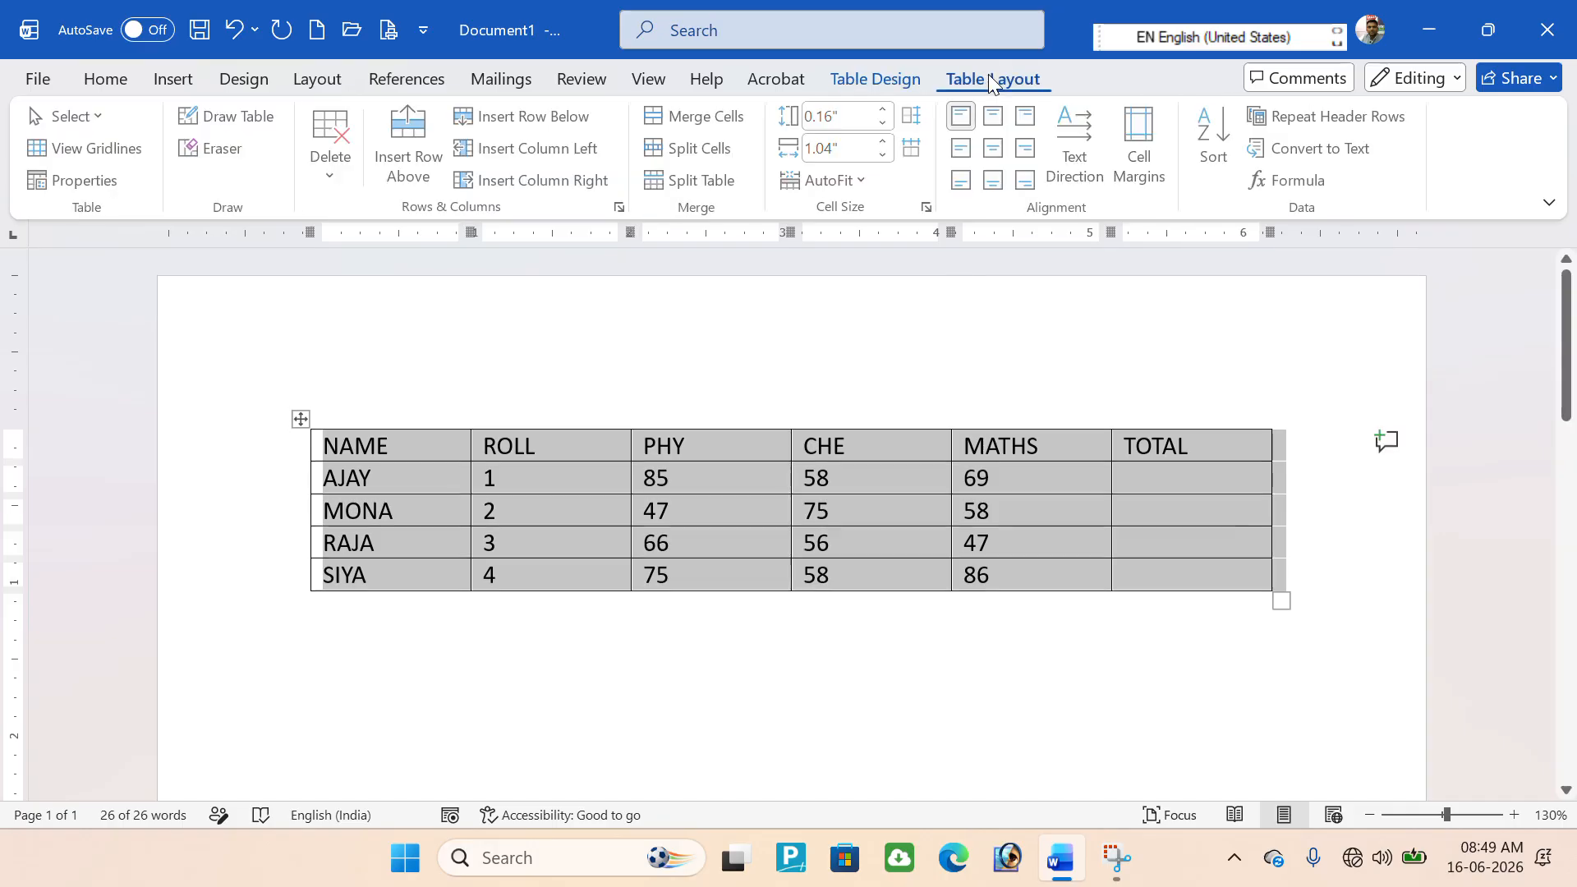